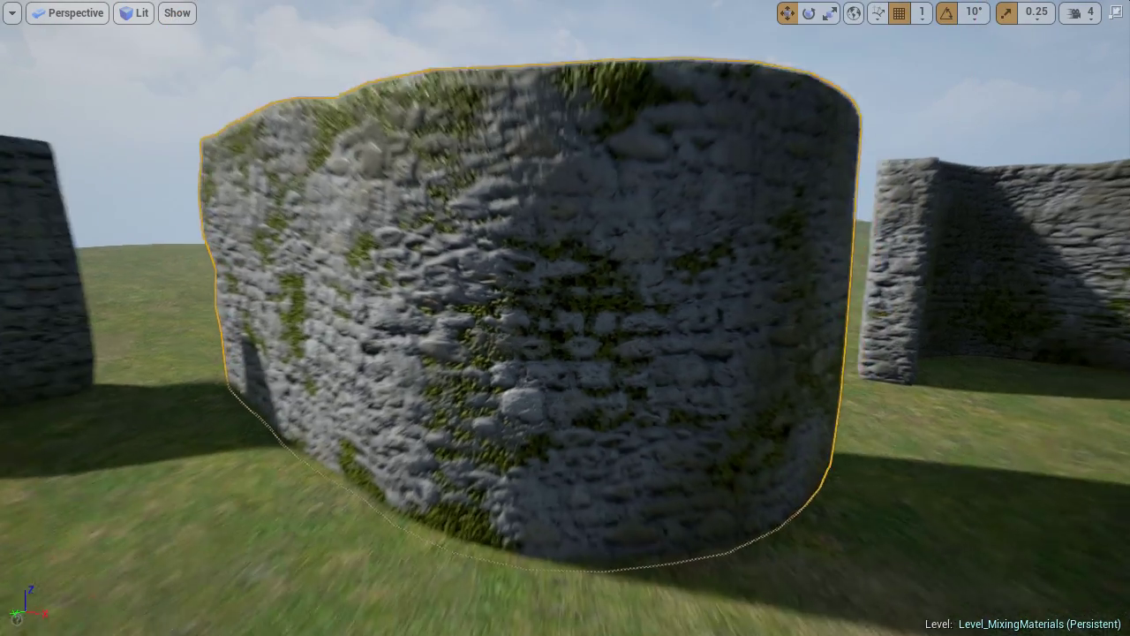
- Leave the full-screen viewport and activate vertex Paint mode
left_click(547, 166)
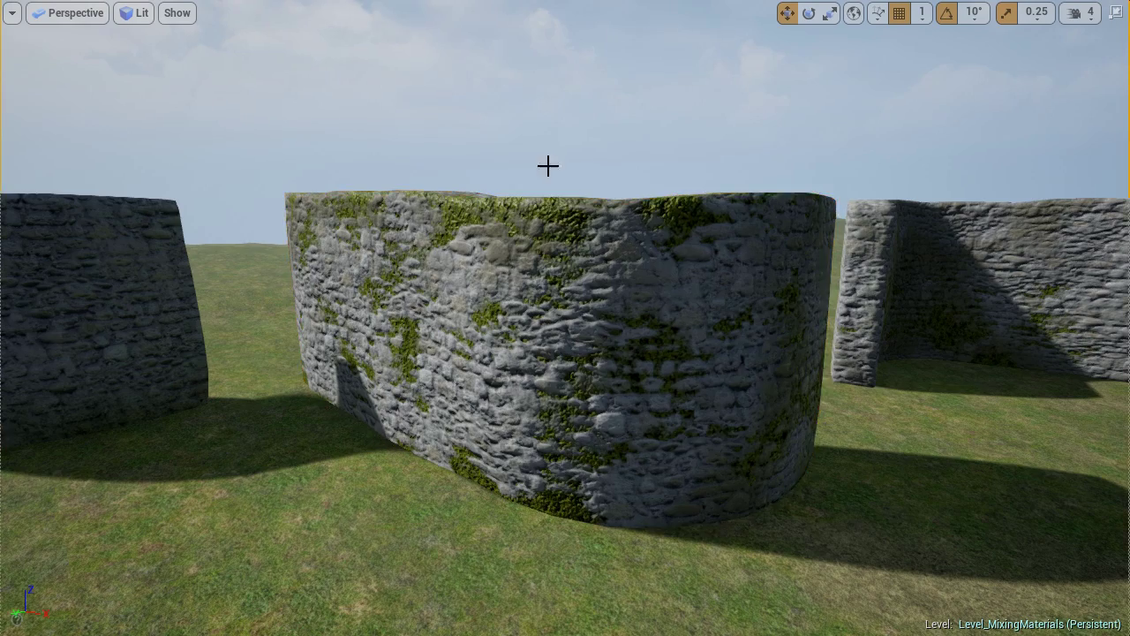
middle_click_drag(547, 166, 540, 115)
key("F11")
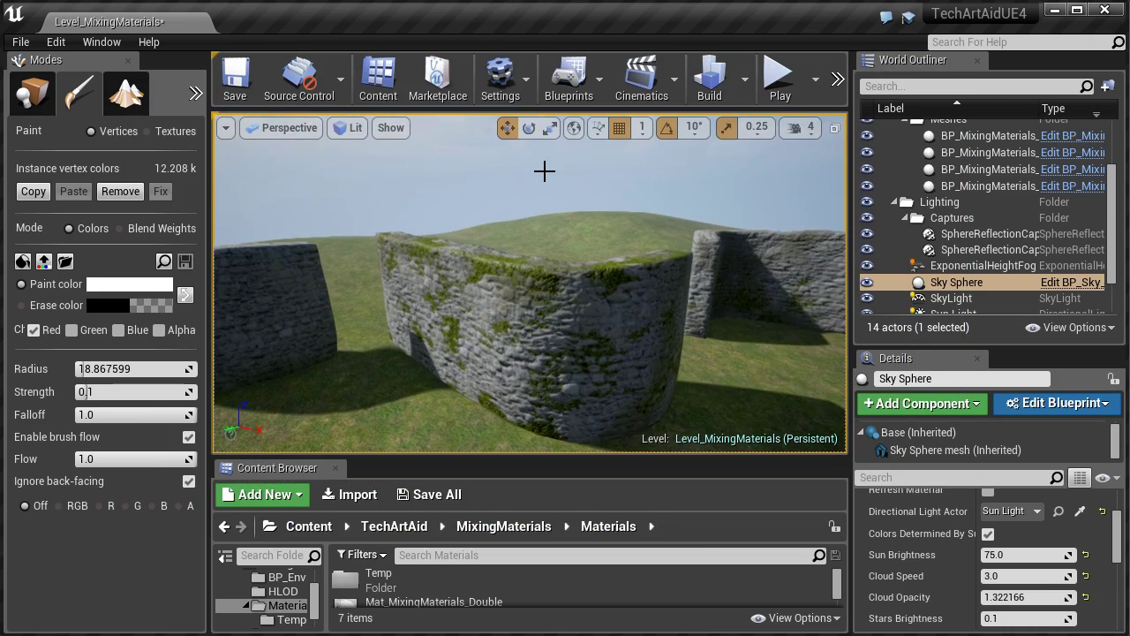
left_click(22, 97)
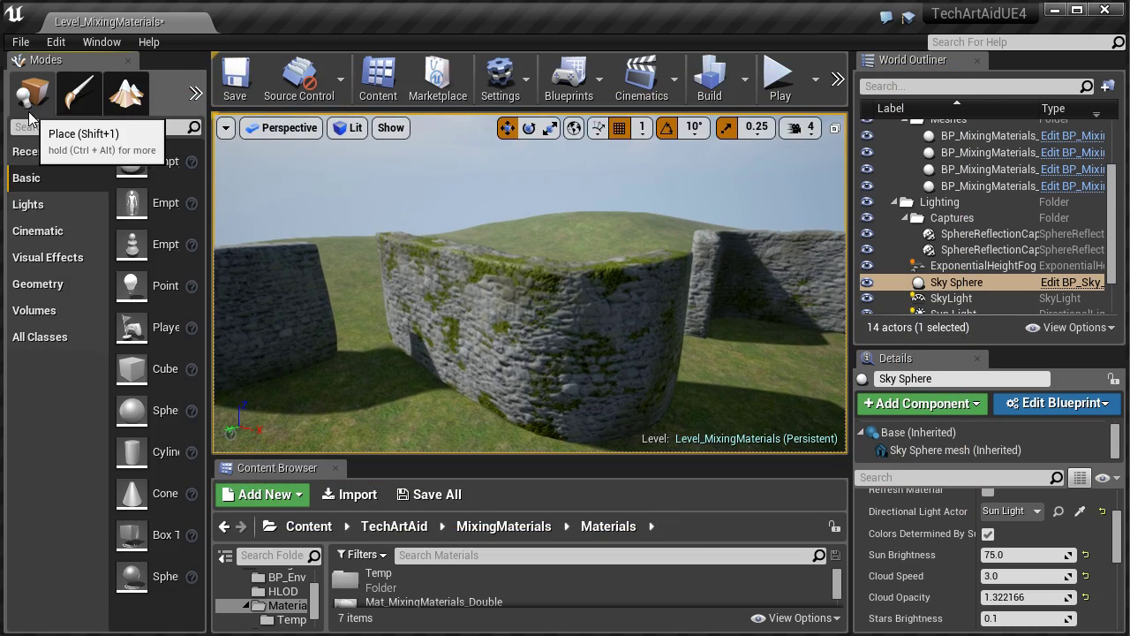
left_click(76, 109)
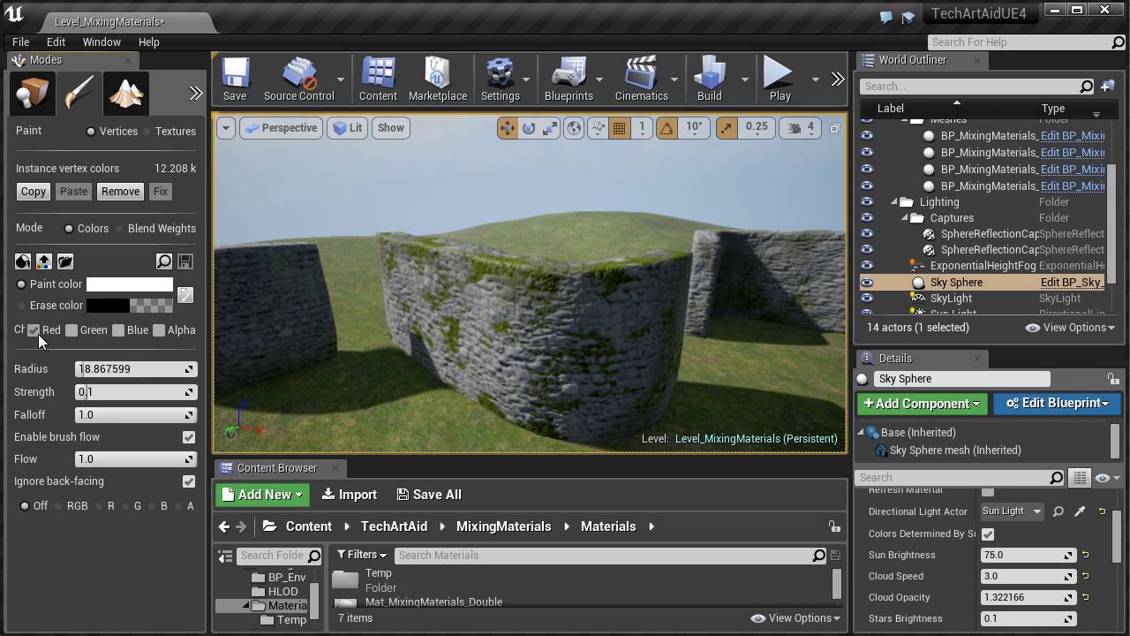
- Limit vertex painting to the green channel and select the middle moss-covered wall
left_click(73, 330)
right_click_drag(493, 315, 494, 316)
left_click(502, 304)
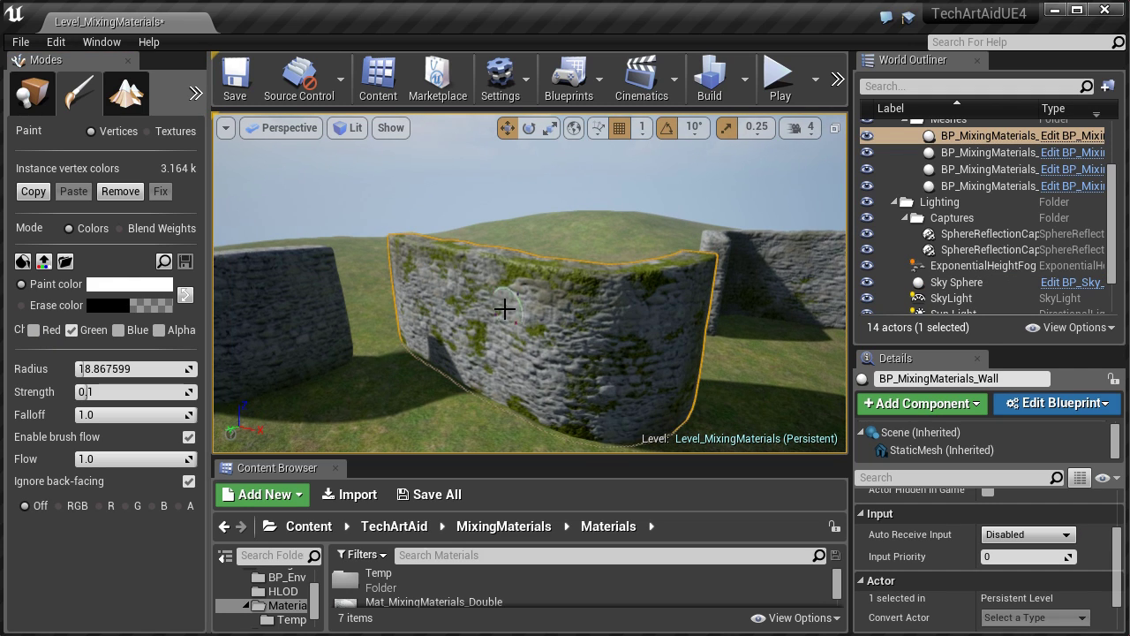
- Enlarge the paint brush radius to about 39.35 and look over the middle wall full-screen
scroll(504, 309, "up", 2)
key("bracketright")
key("bracketright")
key("bracketright")
left_click_drag(629, 355, 644, 348, "alt")
key("F11")
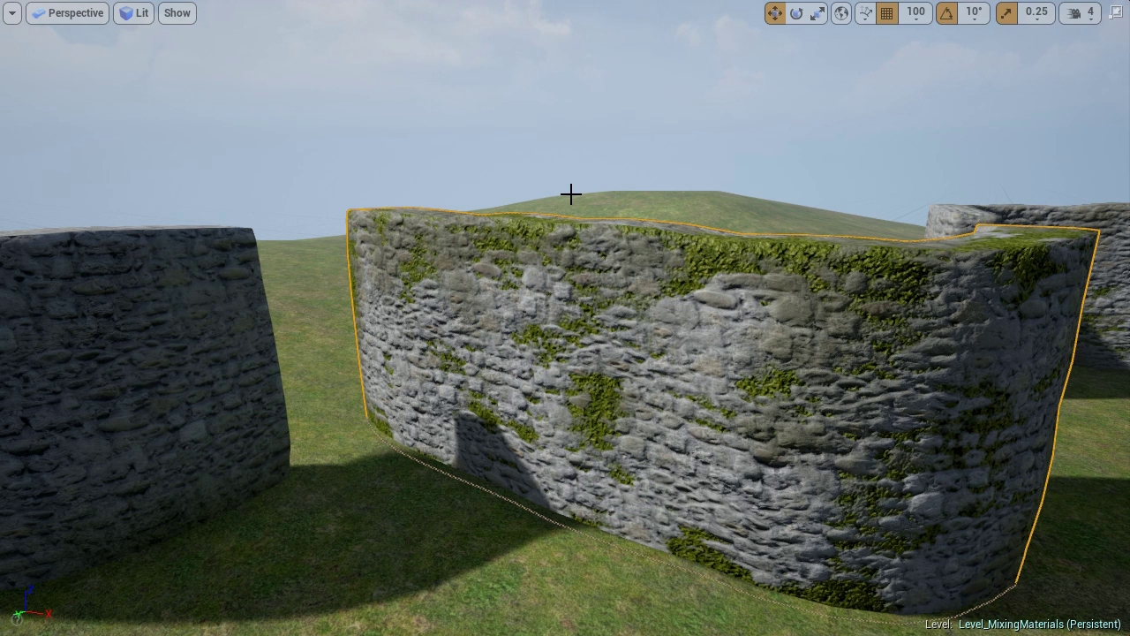
key("F11")
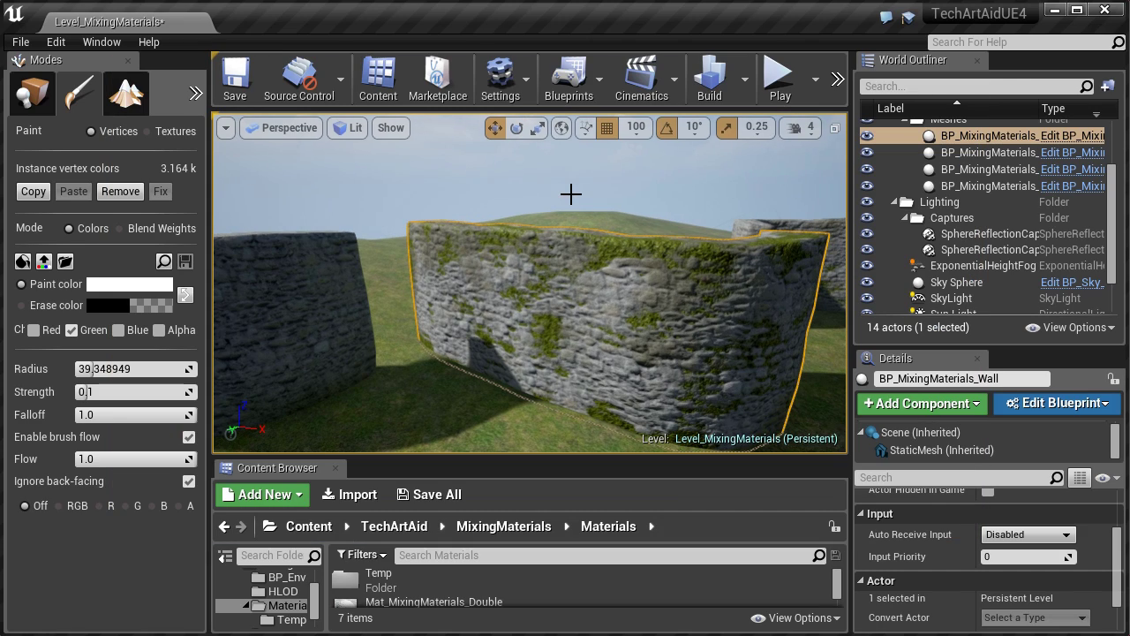
- Show the red vertex channel, limit painting to red, and erase a patch along the middle wall's lower edge
left_click(100, 506)
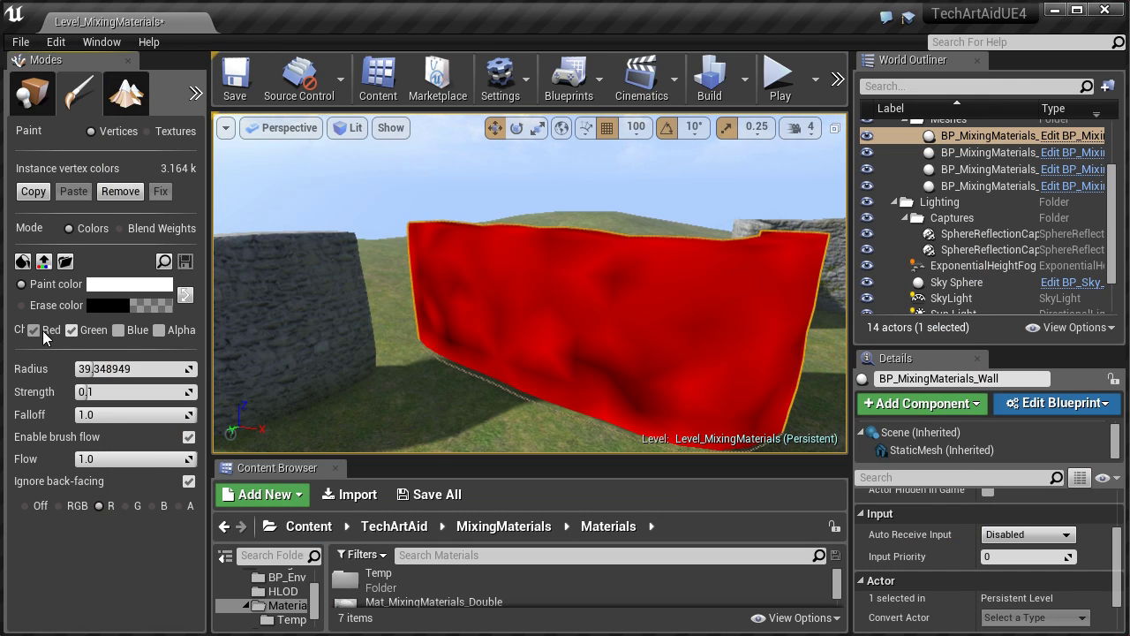
left_click(545, 375, "shift")
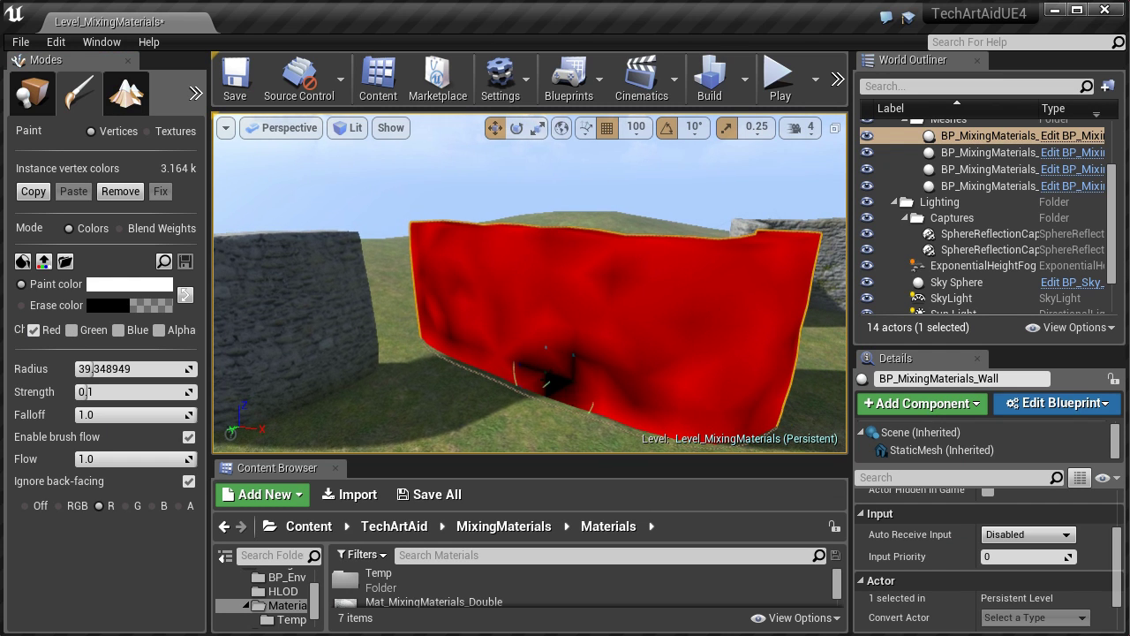
left_click_drag(533, 384, 496, 375, "shift")
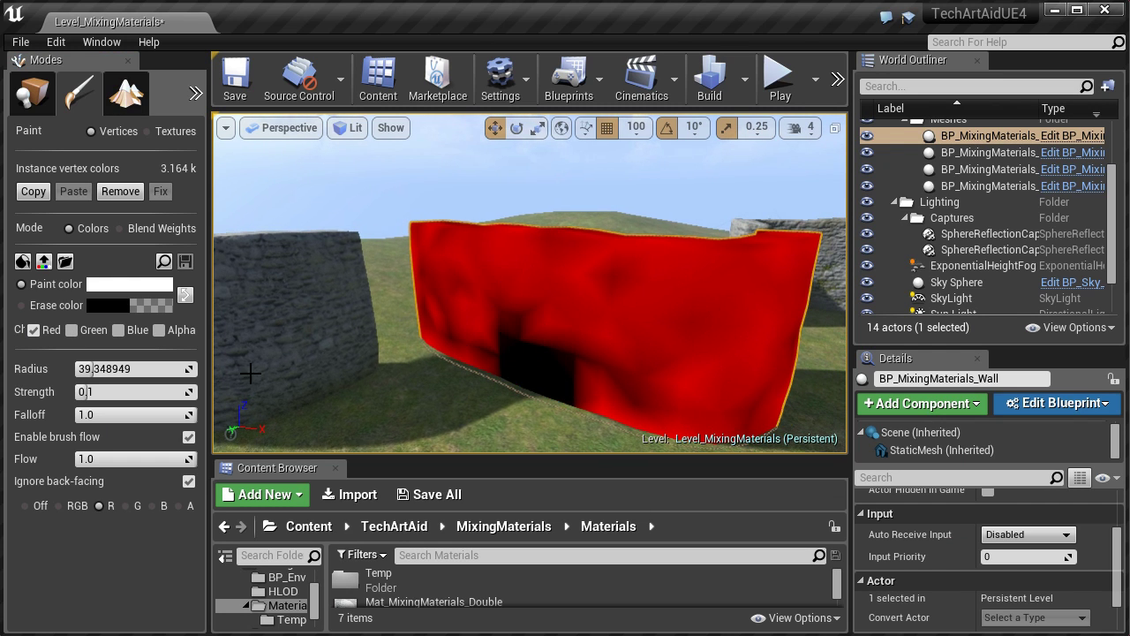
- Erase more moss on the middle wall in the normal view, and display the red channel on BP_MixingMaterials_Wall4
left_click(58, 506)
left_click(98, 506)
left_click(24, 507)
mouse_move(527, 342)
left_mouse_down("shift")
mouse_move(508, 294)
mouse_move(544, 347)
mouse_move(579, 320)
mouse_move(580, 374)
mouse_move(521, 362)
left_mouse_up("shift")
left_click(98, 508)
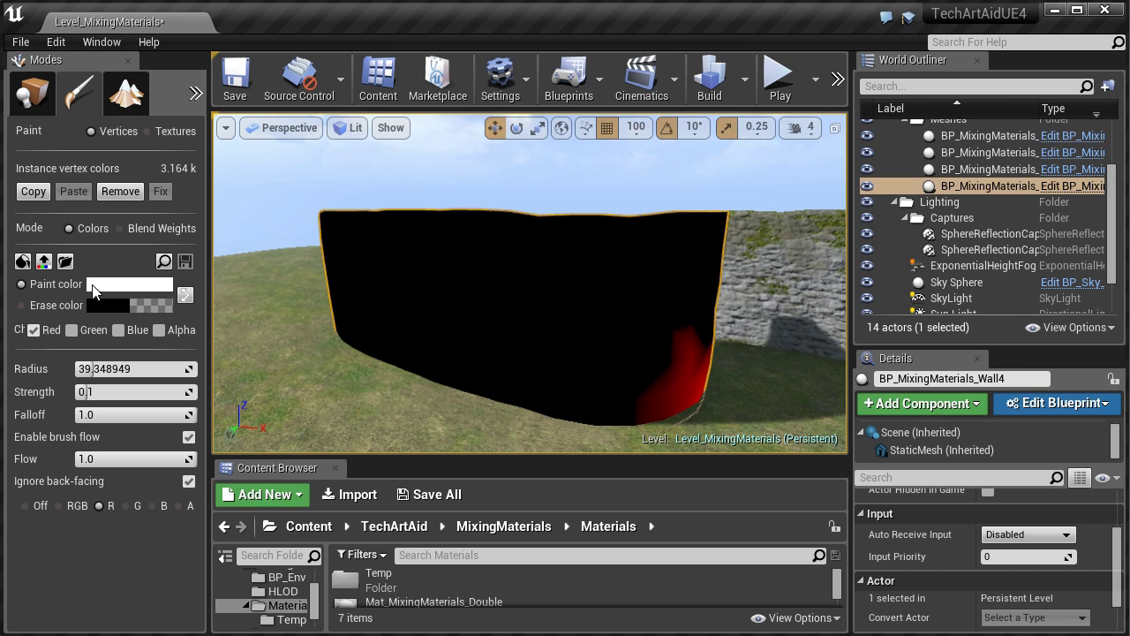
- Fill Wall4's red channel with white, refill it with a black paint colour, and turn off the channel view
left_click(23, 261)
left_click(94, 284)
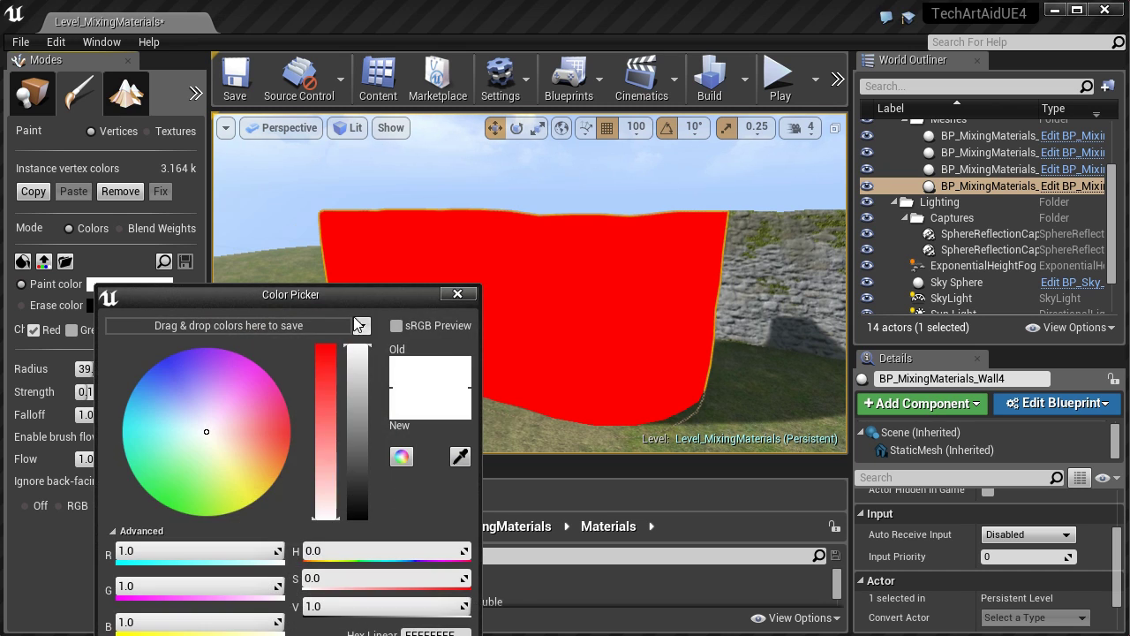
left_click_drag(141, 293, 215, 341)
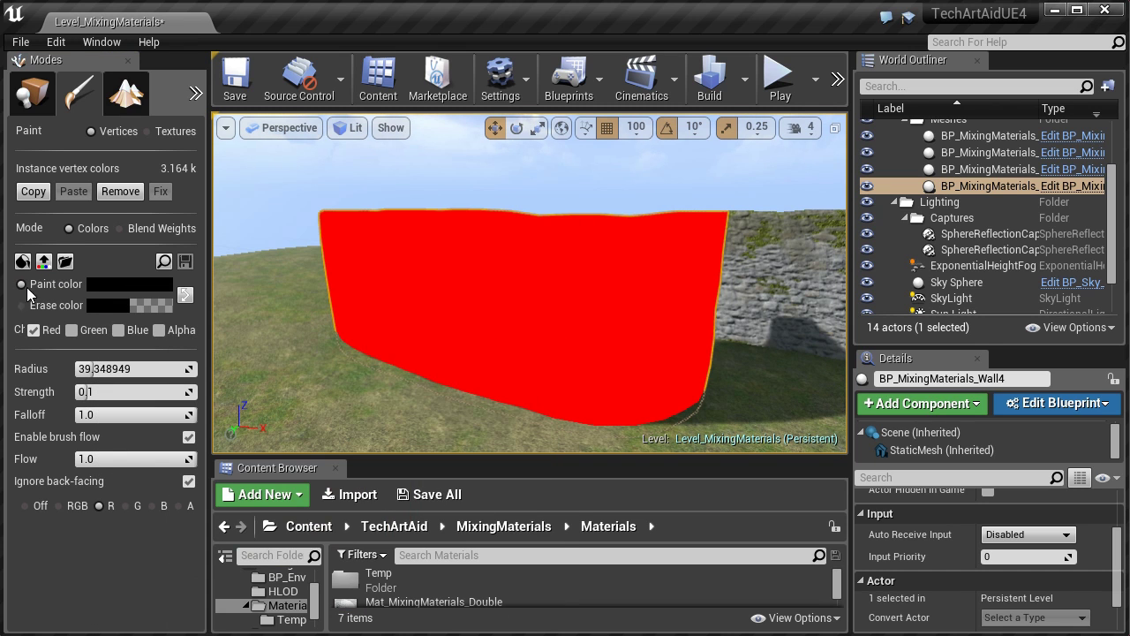
left_click(23, 262)
left_click(26, 506)
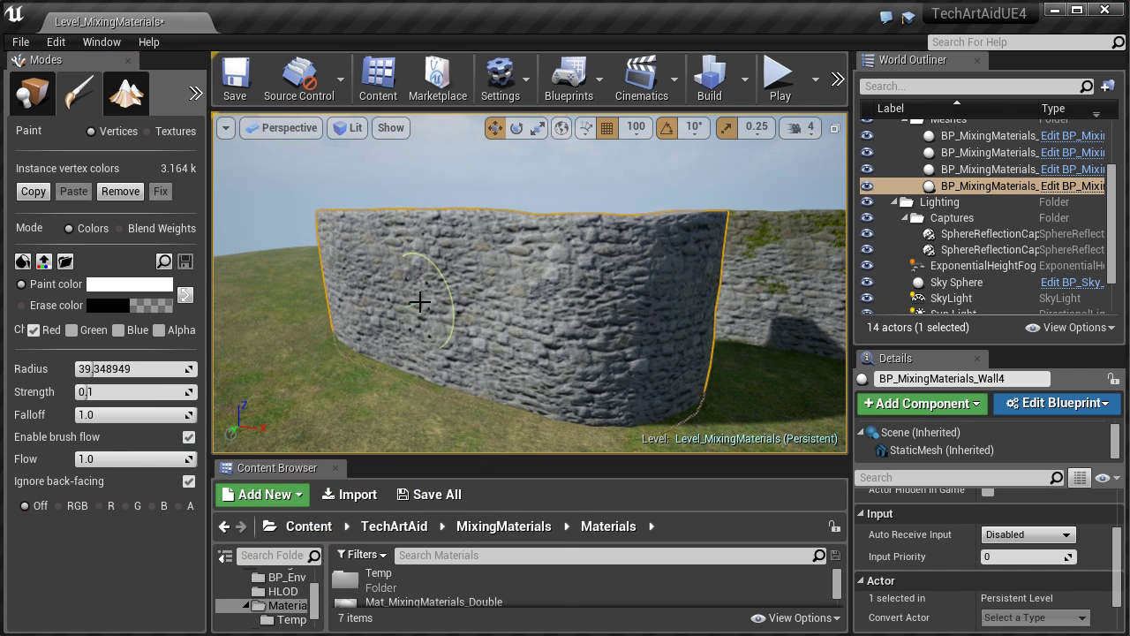
- Paint broad moss patches across Wall4's outer face with white in the red channel, enlarging the brush between strokes
mouse_move(429, 267)
left_mouse_down()
mouse_move(442, 273)
mouse_move(422, 282)
left_mouse_up()
left_click_drag(553, 268, 558, 287)
key("F11")
mouse_move(596, 322)
left_mouse_down()
mouse_move(609, 347)
mouse_move(580, 309)
mouse_move(496, 256)
left_mouse_up()
key("bracketright")
mouse_move(386, 324)
left_mouse_down()
mouse_move(271, 303)
mouse_move(220, 227)
mouse_move(284, 347)
mouse_move(404, 322)
mouse_move(672, 384)
left_mouse_up()
mouse_move(578, 376)
right_mouse_down()
mouse_move(636, 376)
mouse_move(610, 340)
mouse_move(751, 331)
mouse_move(741, 327)
right_mouse_up()
scroll(645, 347, "up", 3)
key("s")
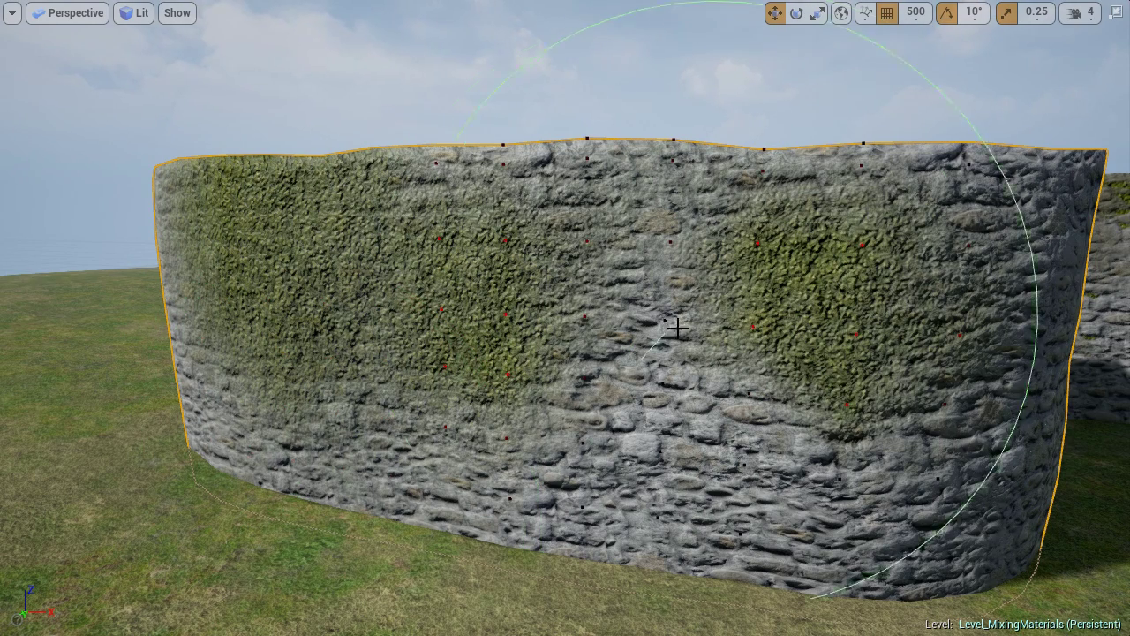
- Examine the painted wall in the Base Color buffer visualization and return to the Lit view
left_click(137, 14)
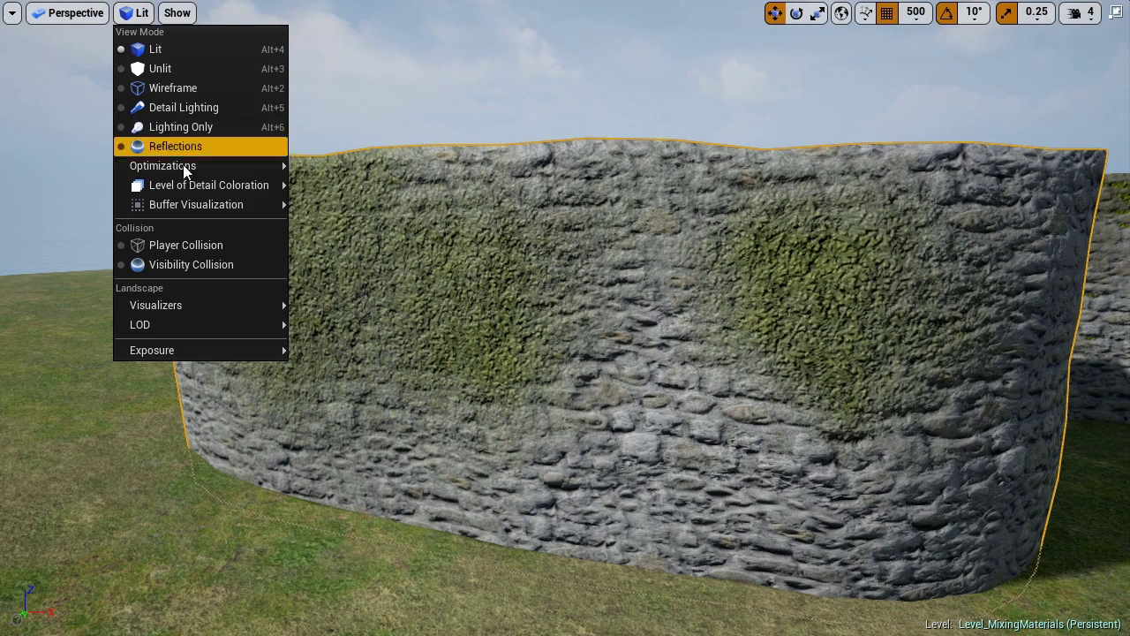
mouse_move(191, 208)
left_click(339, 241)
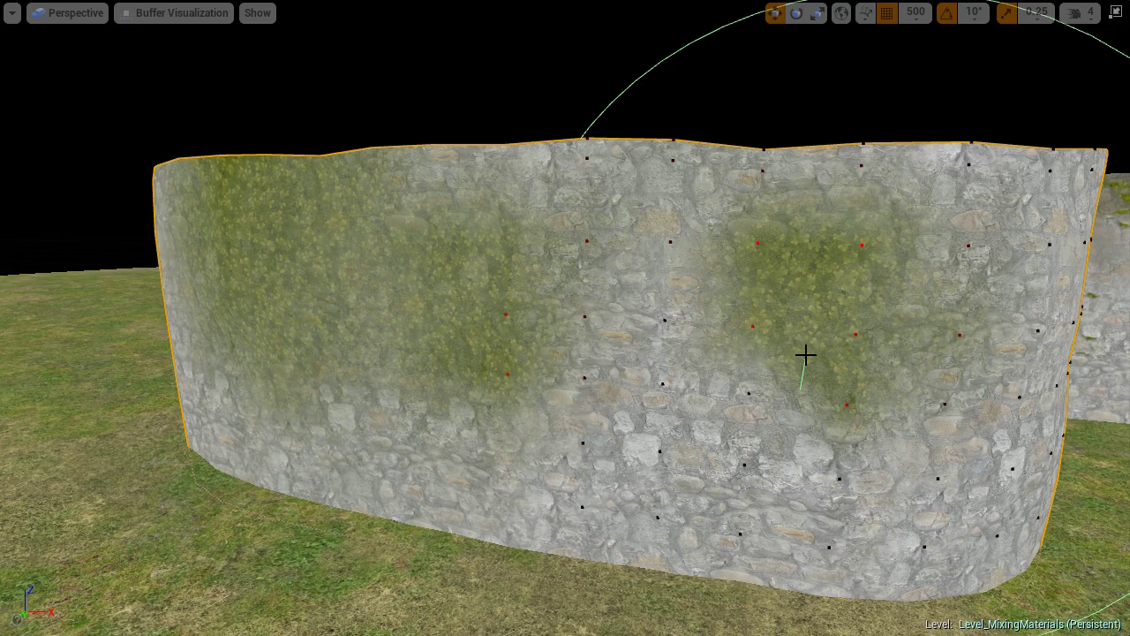
left_click(168, 15)
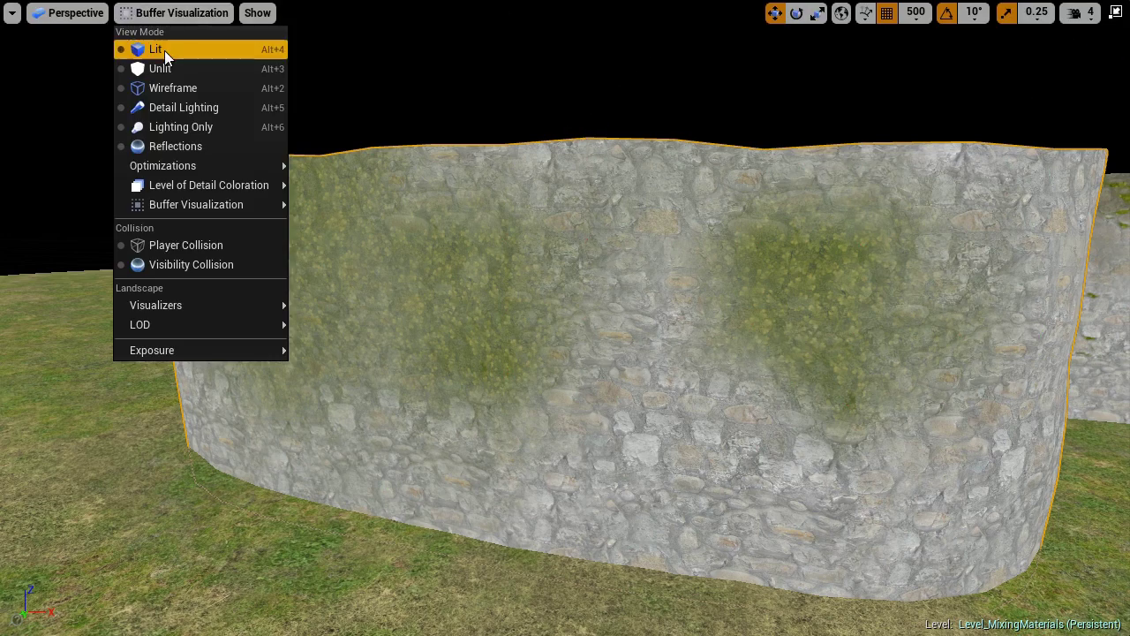
left_click(165, 51)
- Select the neighbouring middle wall and display it in the Base Color buffer visualization
middle_click_drag(774, 137, 528, 180)
left_click(528, 180)
left_click(135, 12)
mouse_move(166, 207)
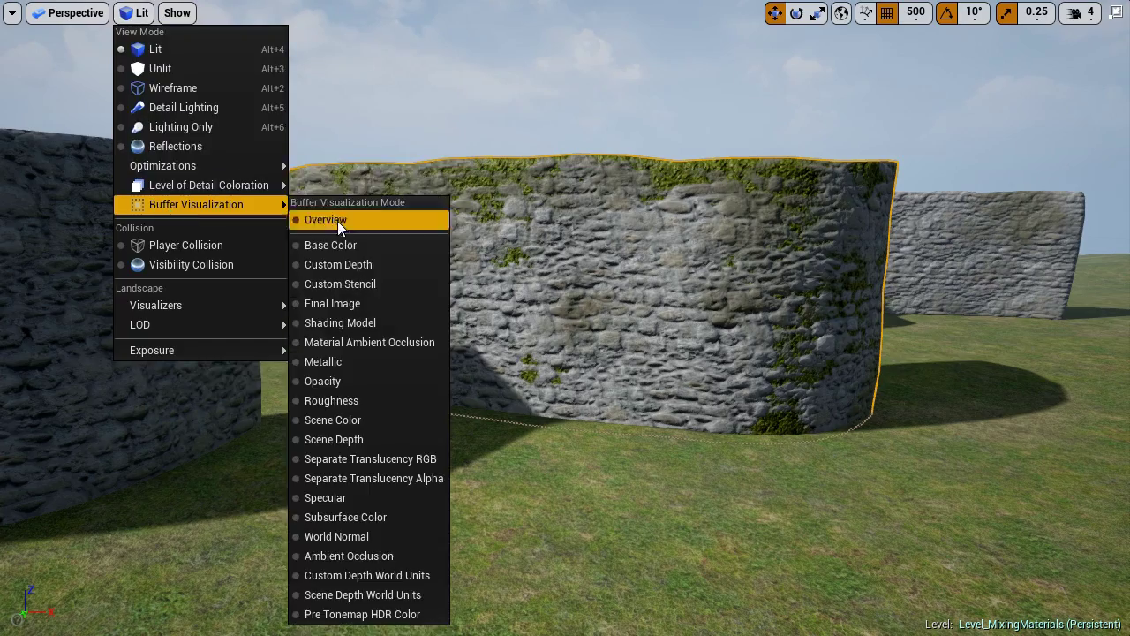
left_click(337, 221)
- Paint moss between the stones on the middle wall's outer face, reducing the brush for the finer strokes
scroll(539, 217, "up", 5)
mouse_move(542, 227)
left_mouse_down()
mouse_move(550, 300)
mouse_move(671, 346)
mouse_move(659, 341)
left_mouse_up()
key("w")
right_click_drag(659, 341, 671, 342)
key("bracketleft")
mouse_move(558, 402)
left_mouse_down()
mouse_move(538, 414)
mouse_move(506, 396)
mouse_move(597, 495)
mouse_move(494, 221)
mouse_move(459, 345)
mouse_move(604, 371)
mouse_move(489, 416)
mouse_move(396, 386)
mouse_move(451, 416)
mouse_move(343, 397)
left_mouse_up()
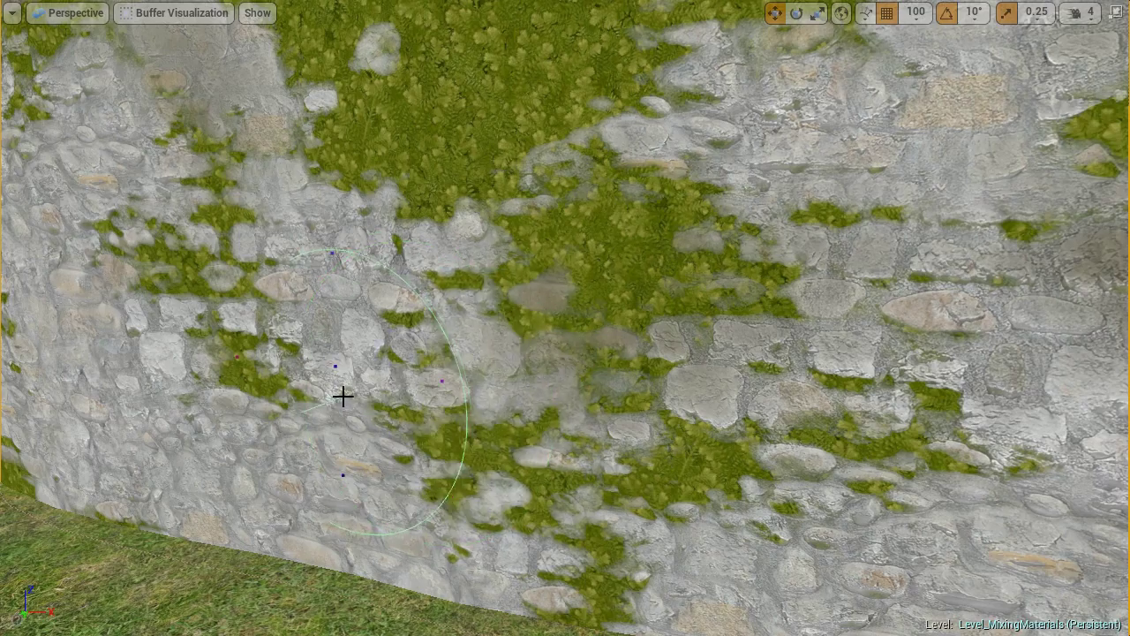
- Select the softly blended Wall4 and paint a dense moss patch near its curved end
scroll(292, 329, "down", 8)
right_click_drag(214, 379, 164, 382)
scroll(235, 380, "down", 3)
right_click_drag(235, 380, 197, 381)
left_click(197, 381)
mouse_move(355, 382)
left_mouse_down()
mouse_move(380, 405)
mouse_move(374, 310)
mouse_move(368, 398)
left_mouse_up()
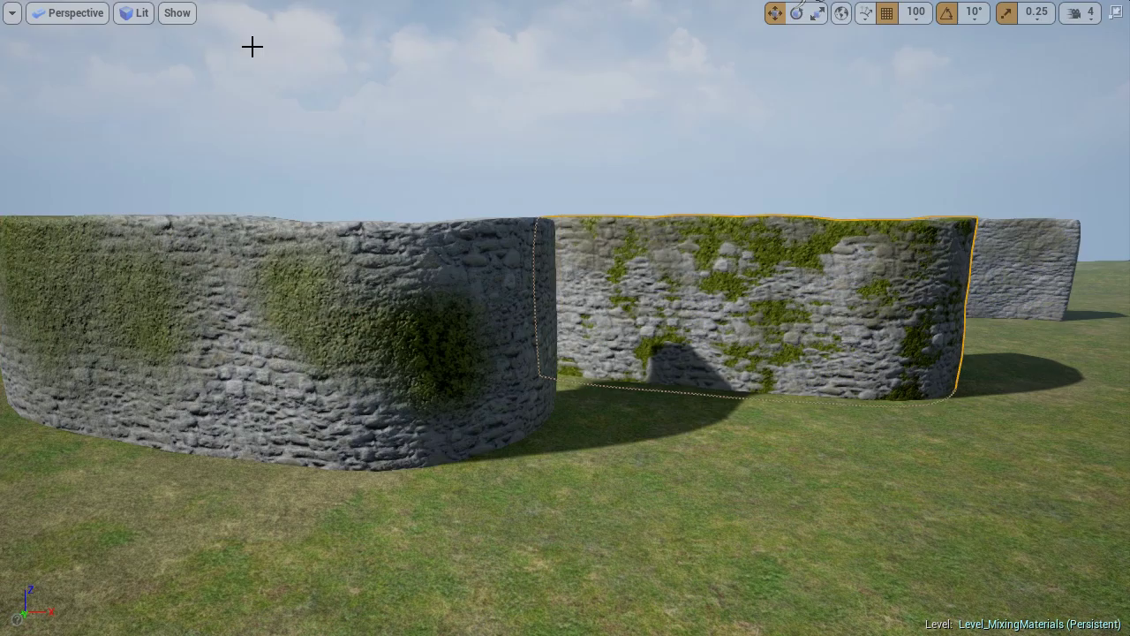
- Select the far curved wall, enlarge the brush, and paint and partly erase moss along its inner face
right_click_drag(482, 87, 635, 135)
left_click(852, 308)
key("bracketright")
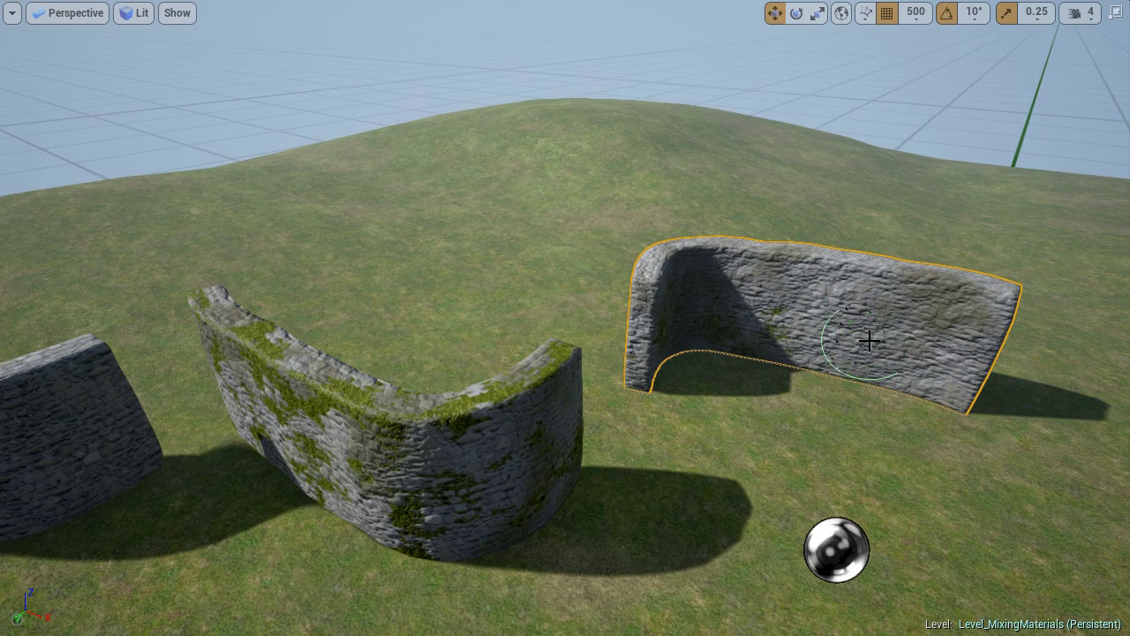
mouse_move(860, 265)
left_mouse_down()
mouse_move(866, 292)
mouse_move(736, 239)
mouse_move(982, 302)
left_mouse_up()
right_click_drag(982, 302, 945, 296)
left_click_drag(958, 305, 869, 336)
mouse_move(762, 300)
left_mouse_down("shift")
mouse_move(826, 364)
mouse_move(795, 260)
mouse_move(749, 270)
mouse_move(954, 379)
mouse_move(883, 345)
mouse_move(946, 341)
mouse_move(820, 369)
left_mouse_up("shift")
mouse_move(668, 283)
left_mouse_down("shift")
mouse_move(656, 239)
mouse_move(976, 303)
left_mouse_up("shift")
- Refine the moss patches on the far wall's inner face and end corner with a smaller brush
right_click_drag(976, 303, 894, 320)
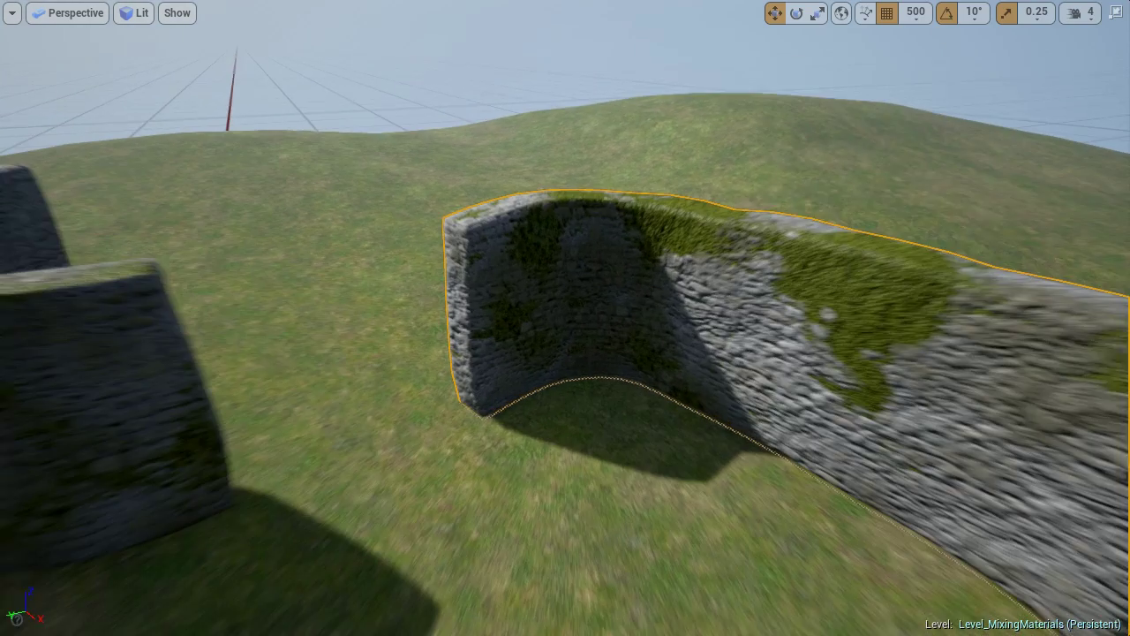
key("bracketleft")
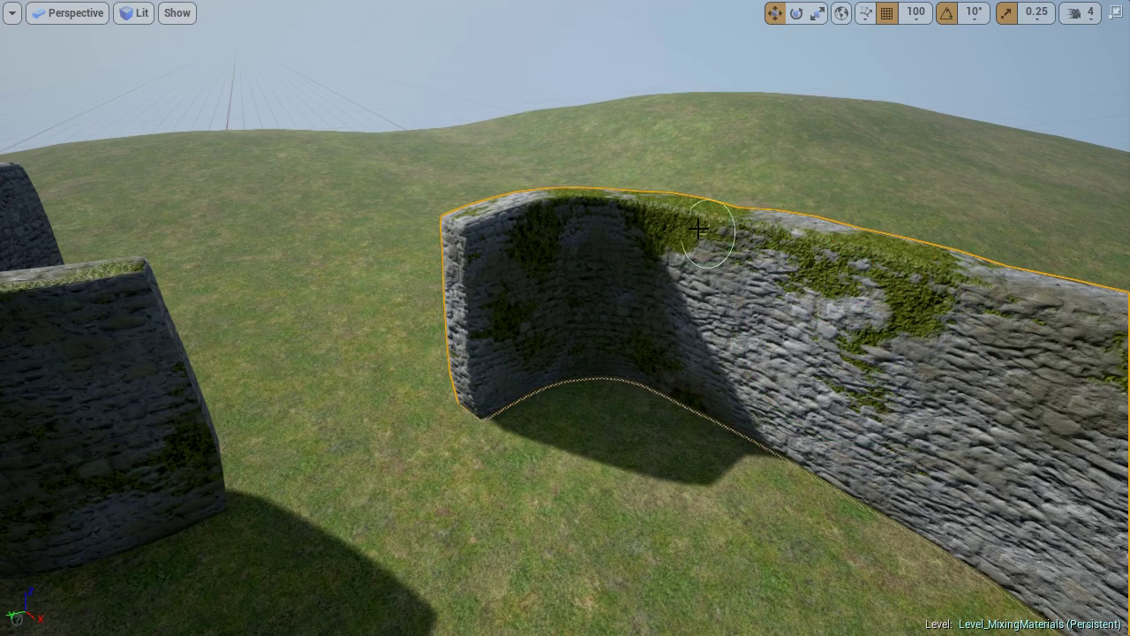
right_click_drag(587, 261, 622, 263)
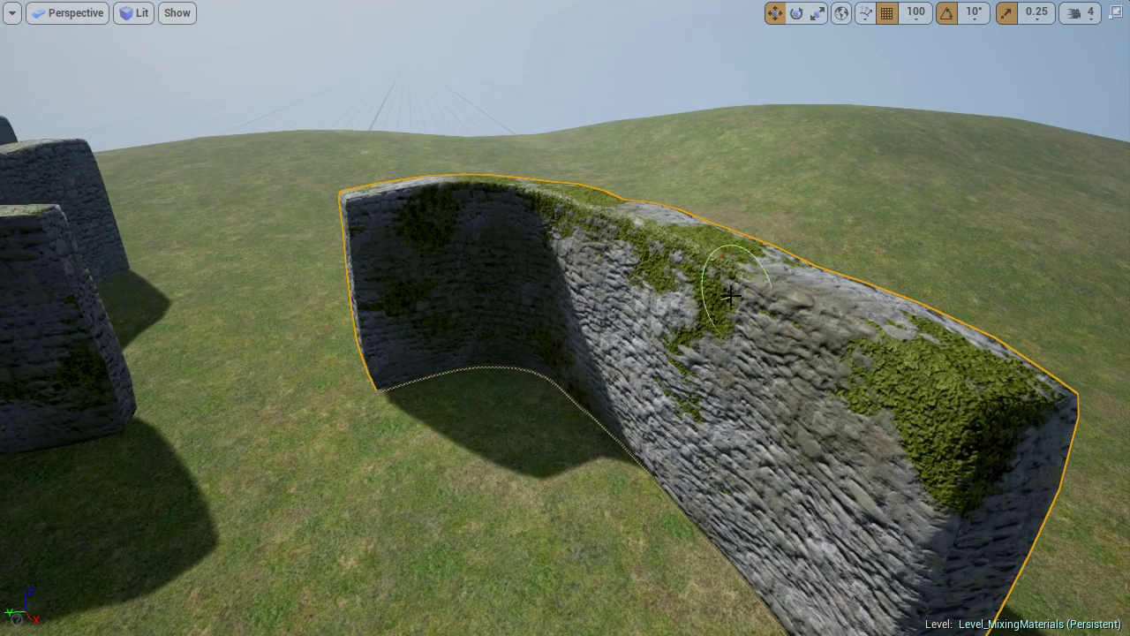
mouse_move(996, 422)
left_mouse_down()
mouse_move(976, 441)
mouse_move(919, 379)
mouse_move(807, 297)
mouse_move(833, 353)
mouse_move(735, 256)
mouse_move(661, 244)
left_mouse_up()
mouse_move(661, 244)
right_mouse_down()
mouse_move(673, 232)
mouse_move(643, 269)
mouse_move(669, 368)
mouse_move(654, 309)
mouse_move(606, 234)
right_mouse_up()
key("s")
key("d")
key("a")
key("bracketright")
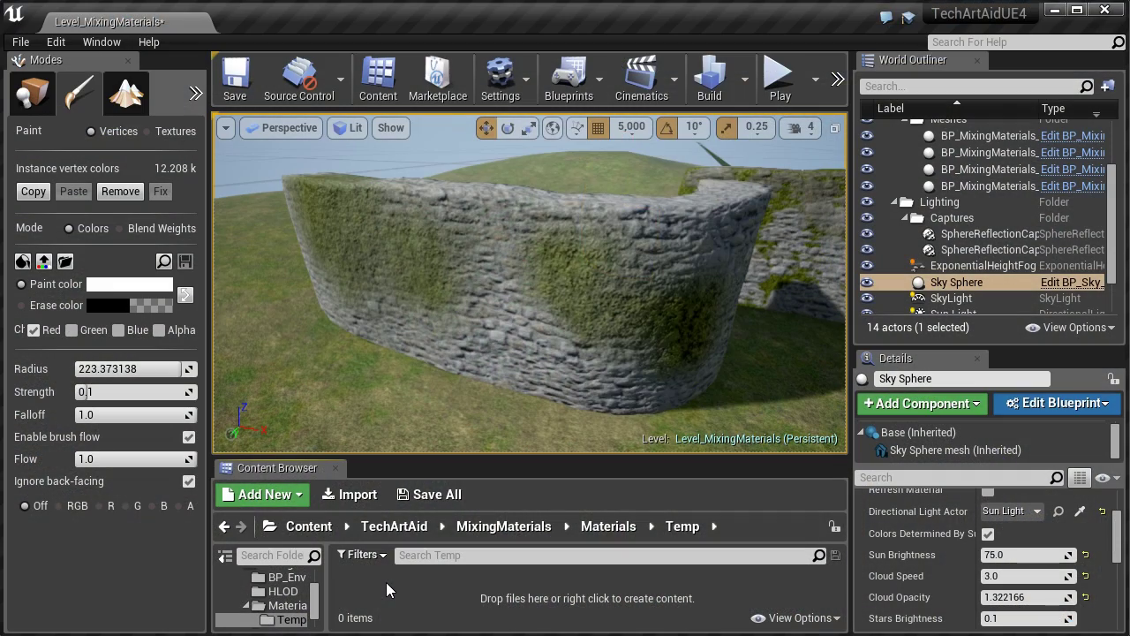
- Create a new material named Mat_VertColBlend in the Temp folder and open it for editing
right_click(386, 582)
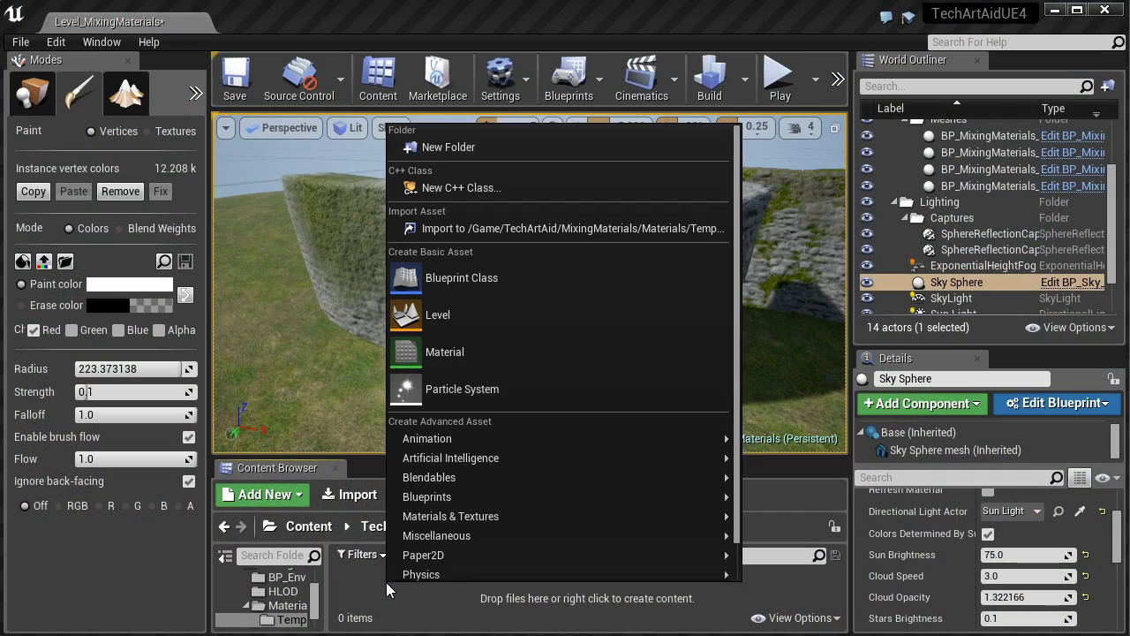
left_click(516, 349)
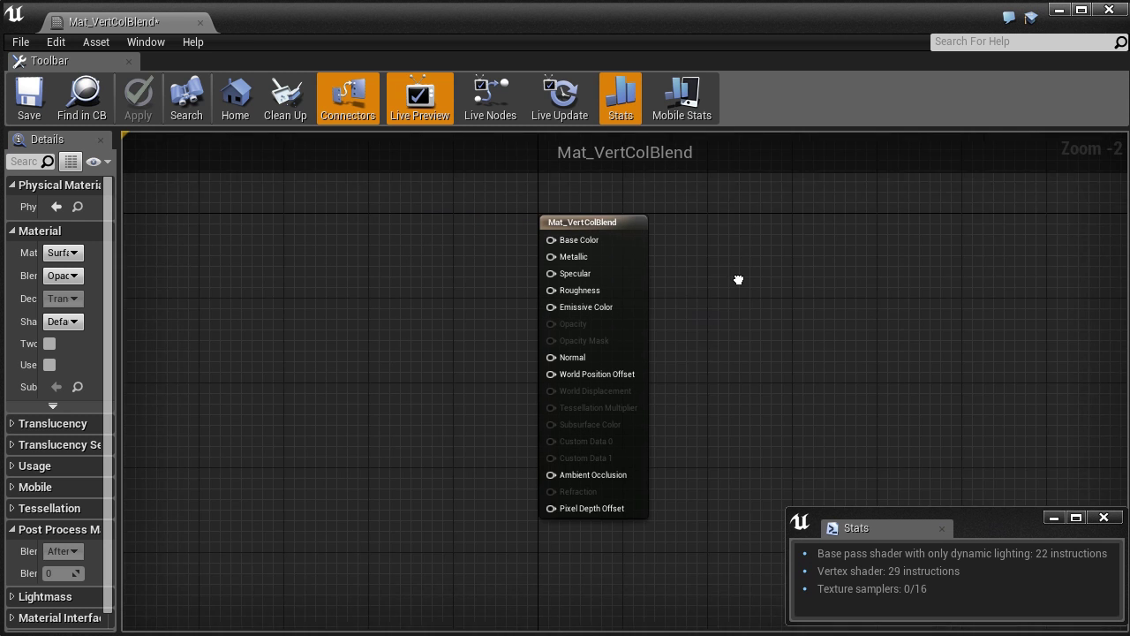
- Add a VertexColor node to the material graph, beside the main material node
right_click_drag(737, 280, 843, 265)
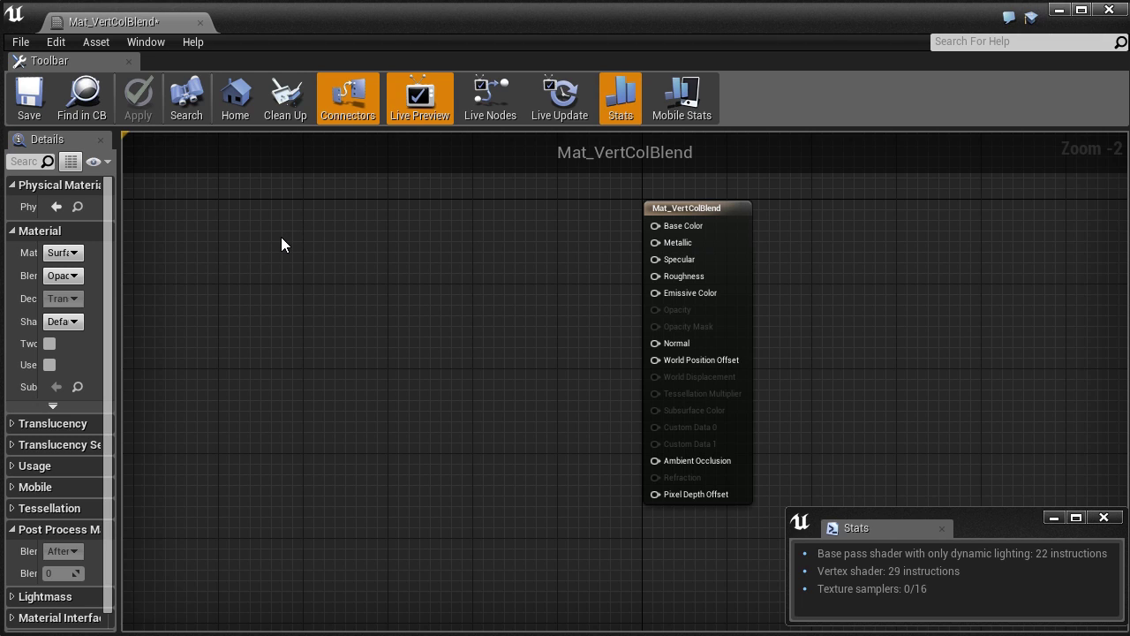
right_click(323, 325)
type("vertex")
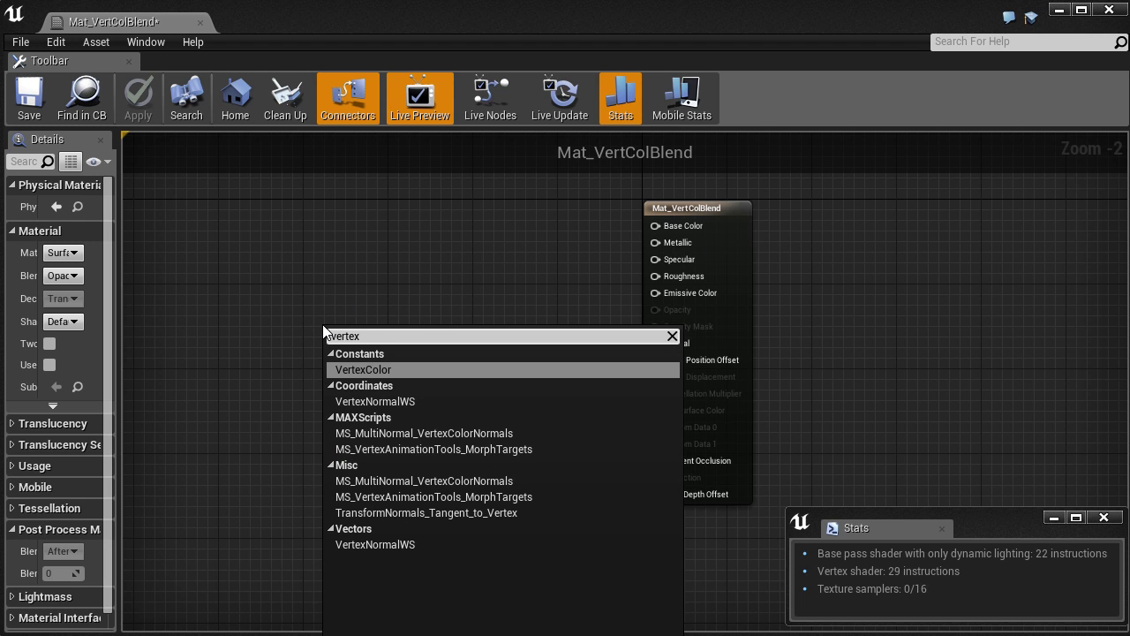
key("Return")
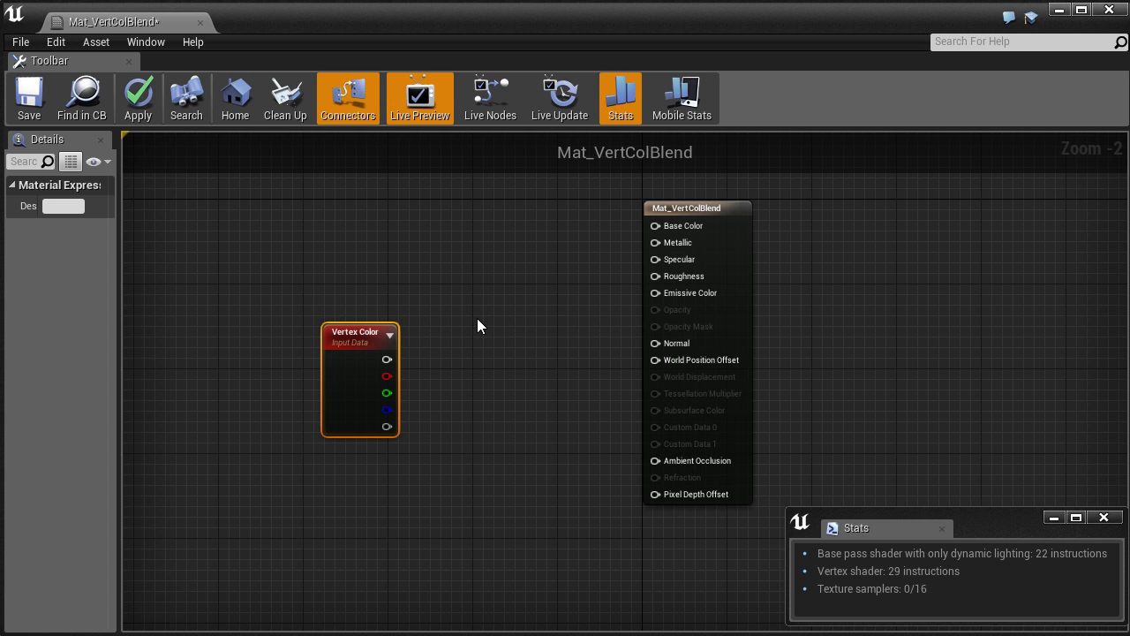
- Add a TextureSampleParameter2D node above the Vertex Color node
right_click_drag(477, 327, 576, 401)
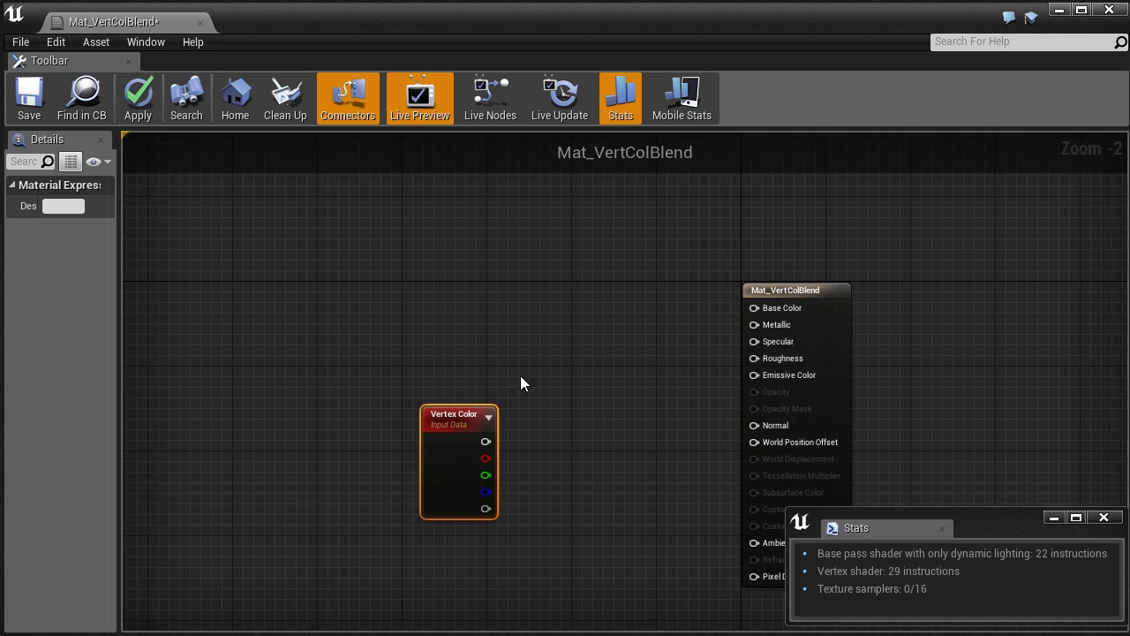
right_click_drag(391, 274, 412, 292)
right_click(386, 247)
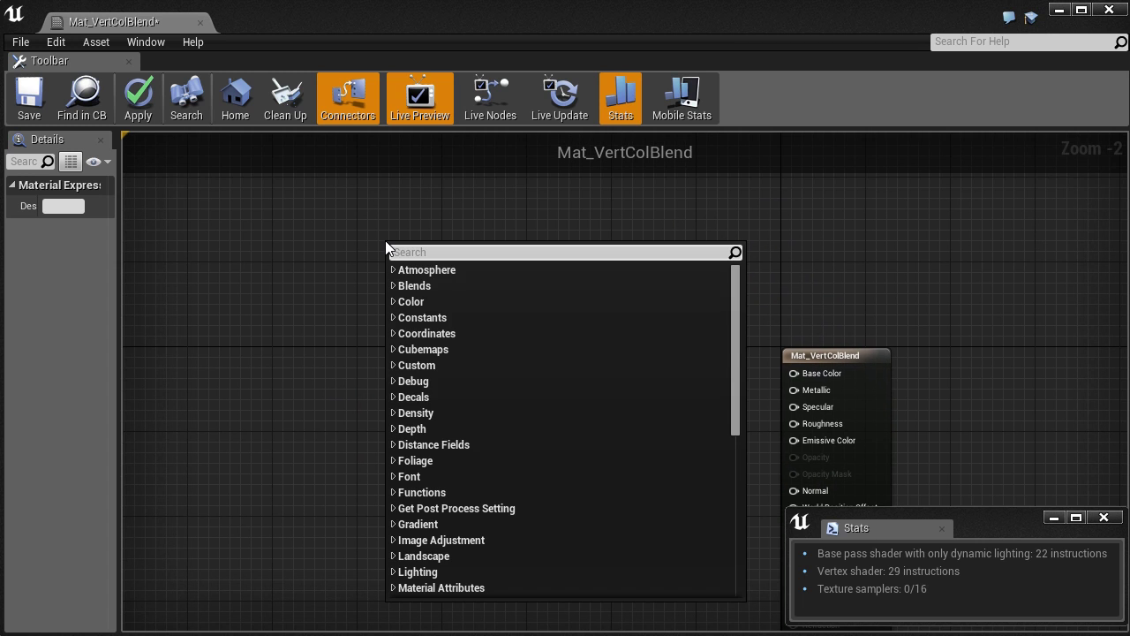
type("tex param 2d")
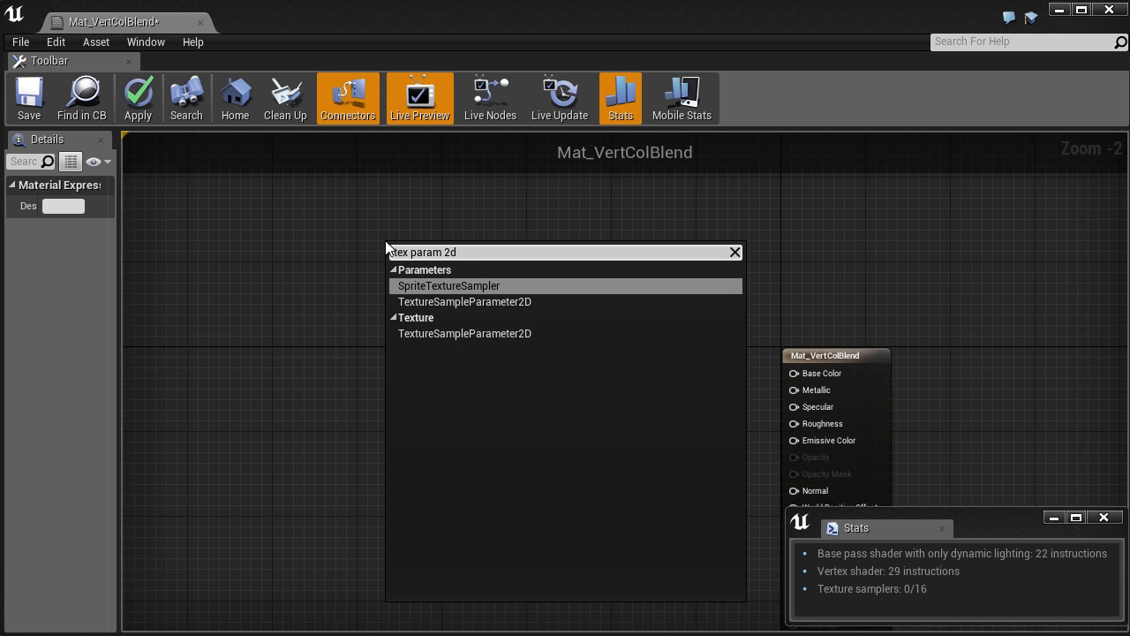
left_click(569, 302)
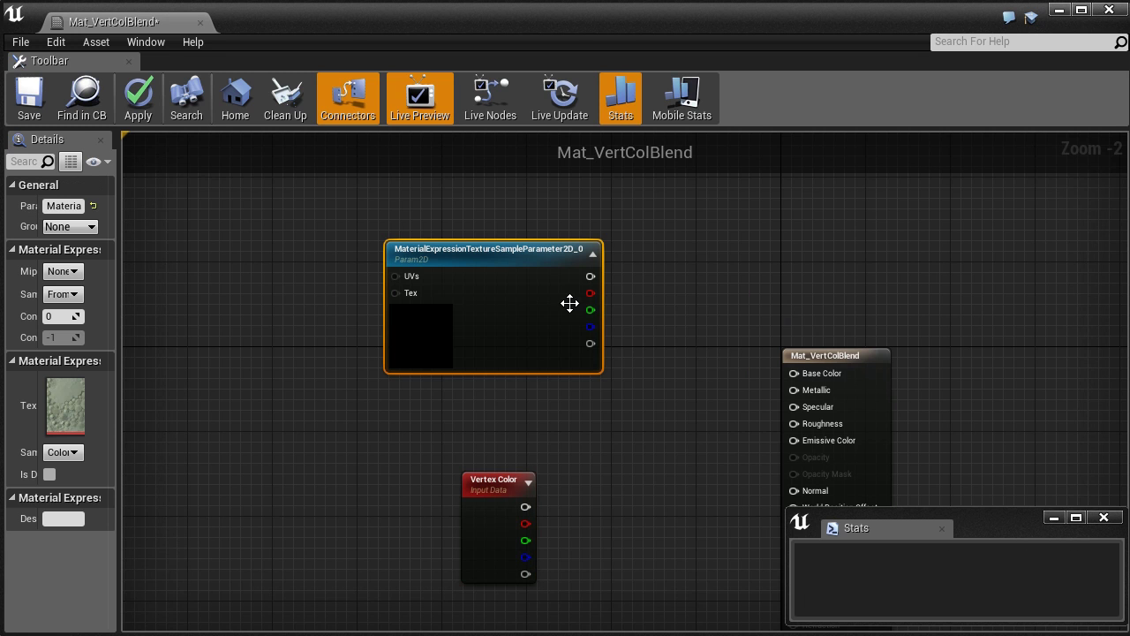
- Name the texture parameter FirstBaseColor and assign the road_b texture to it
left_click_drag(119, 221, 254, 222)
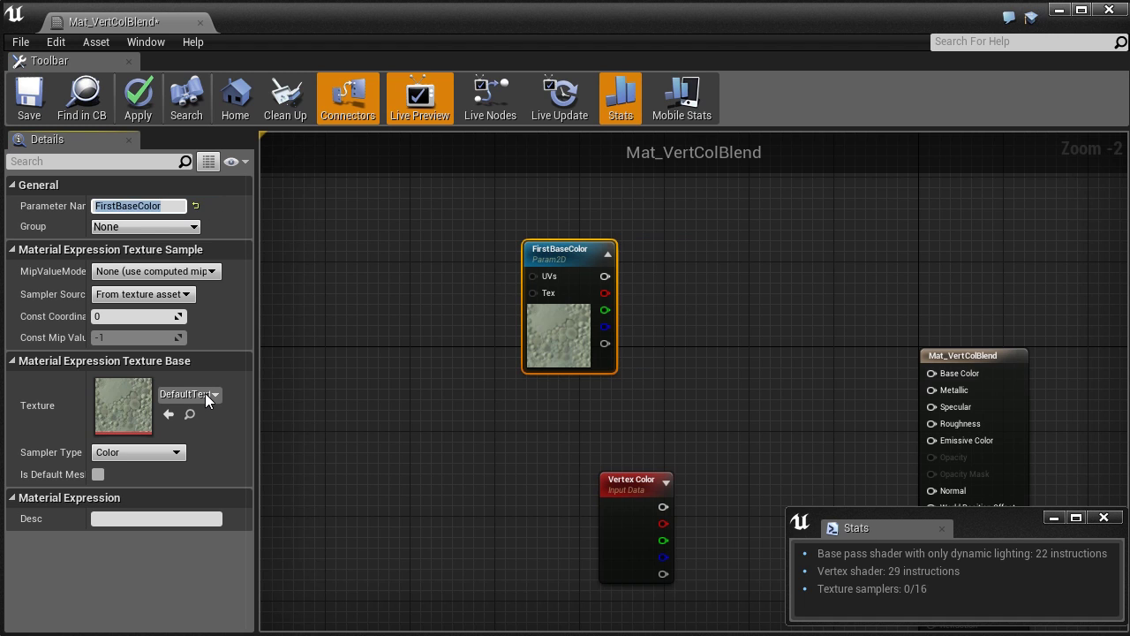
left_click(204, 393)
type("road_b")
left_click(326, 141)
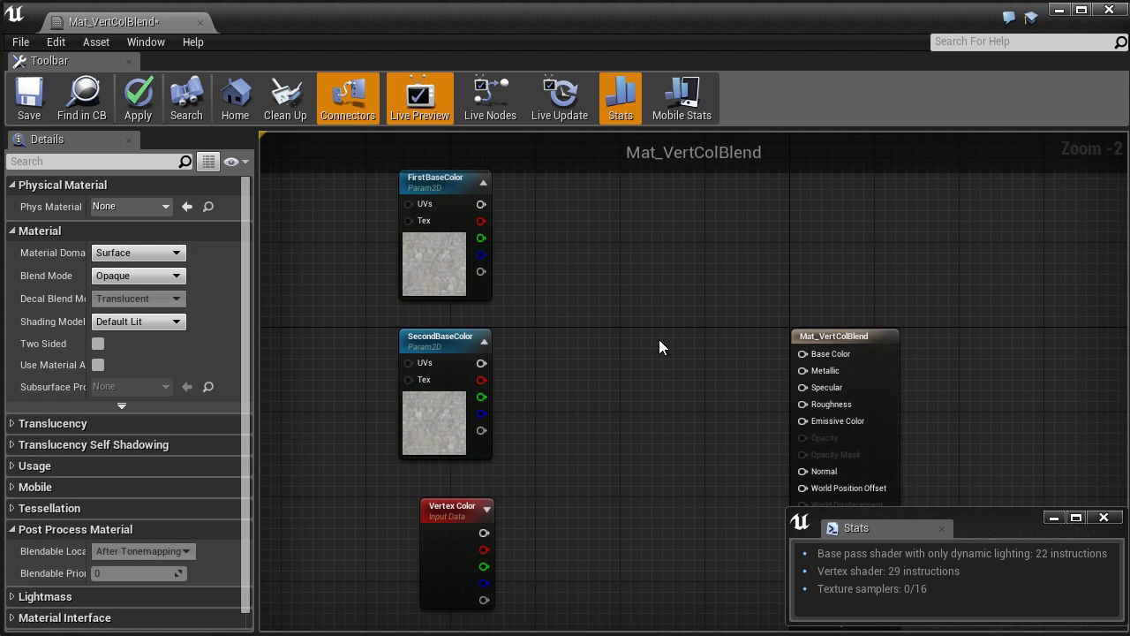
left_click(955, 589)
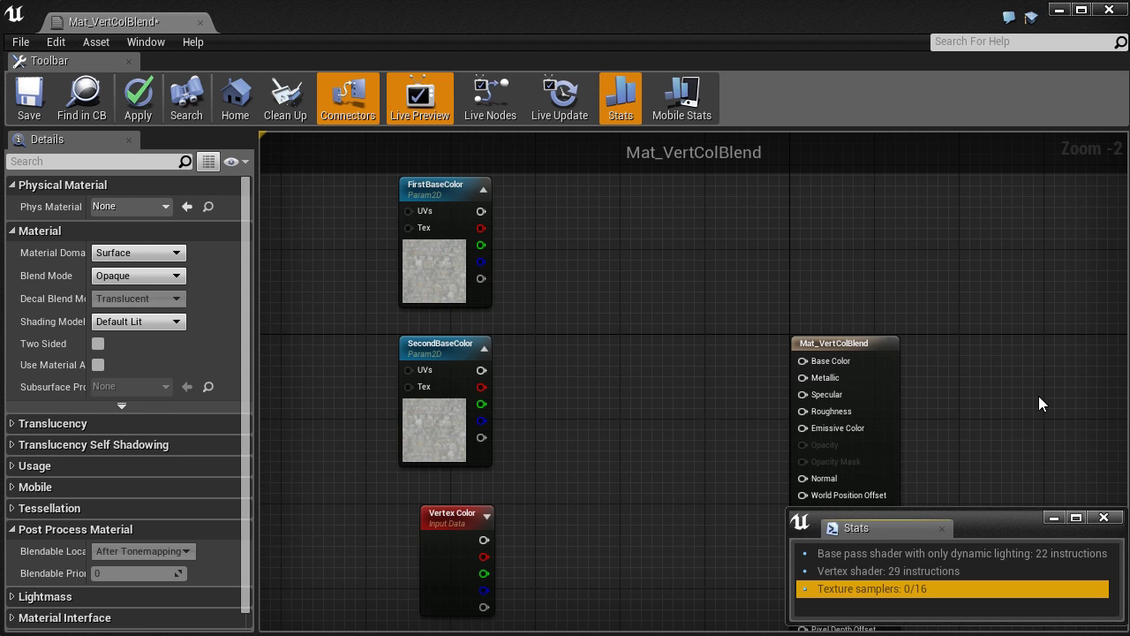
right_click_drag(680, 475, 643, 294)
right_click(443, 476)
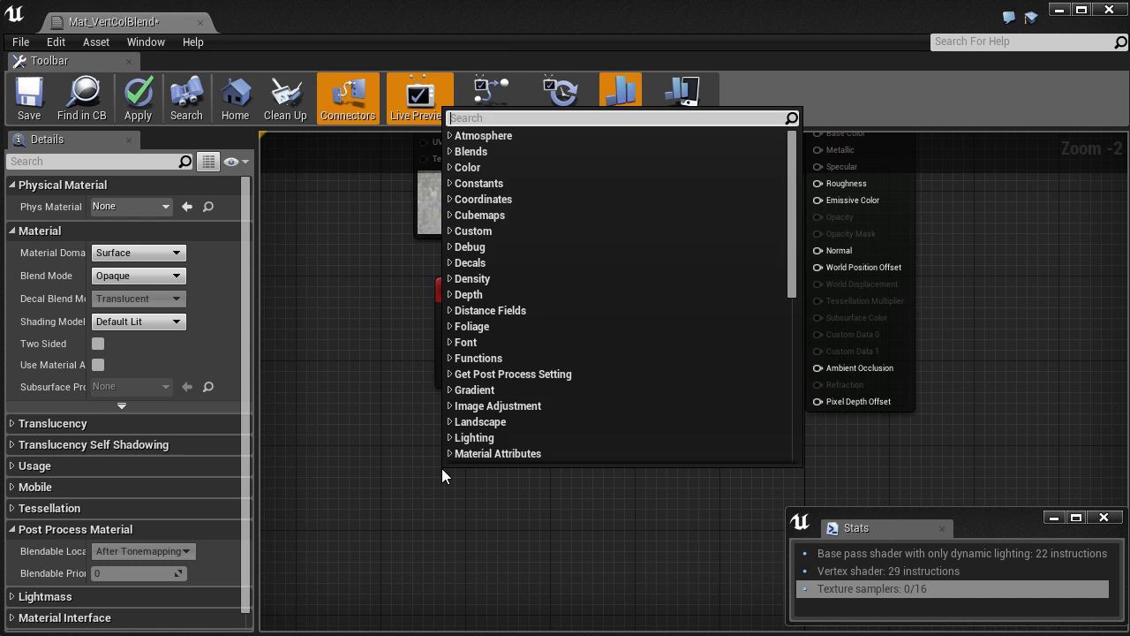
type("tex param")
key("Return")
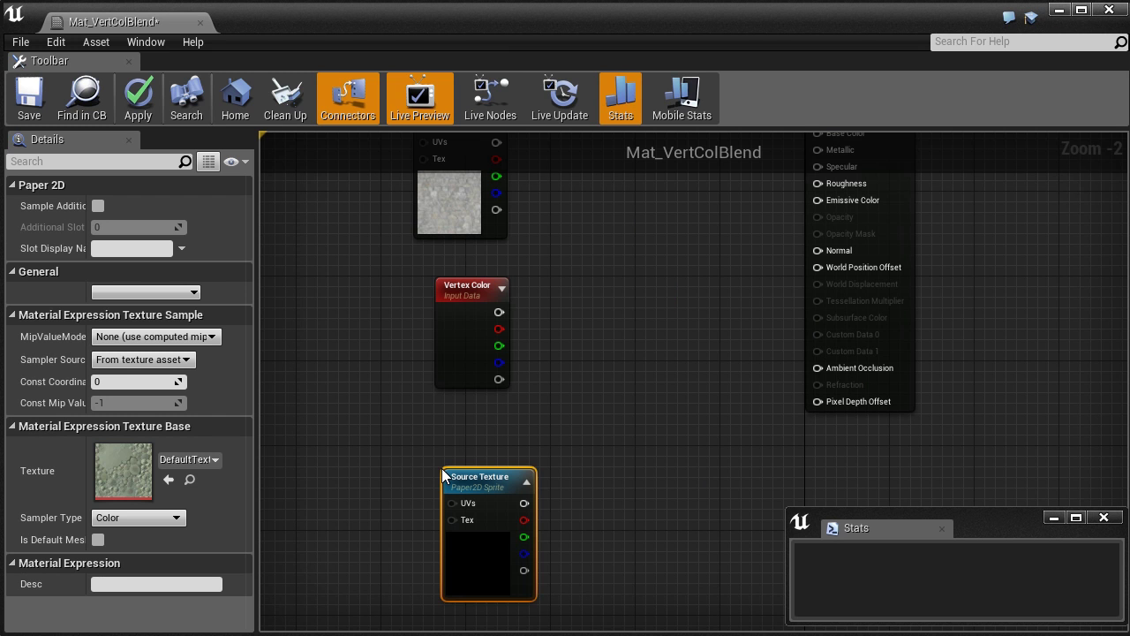
key("Delete")
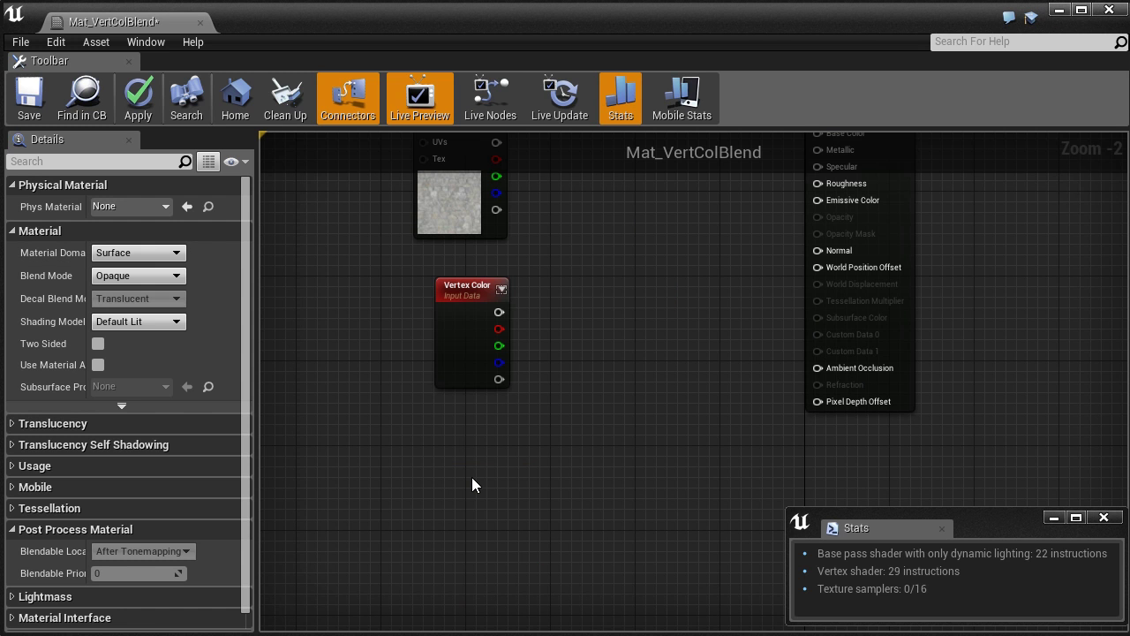
- Add a TextureSampleParameter2D node below the Vertex Color node and assign it the MixingMaterials_Road_MOR texture
right_click(472, 484)
type("tex param 2d")
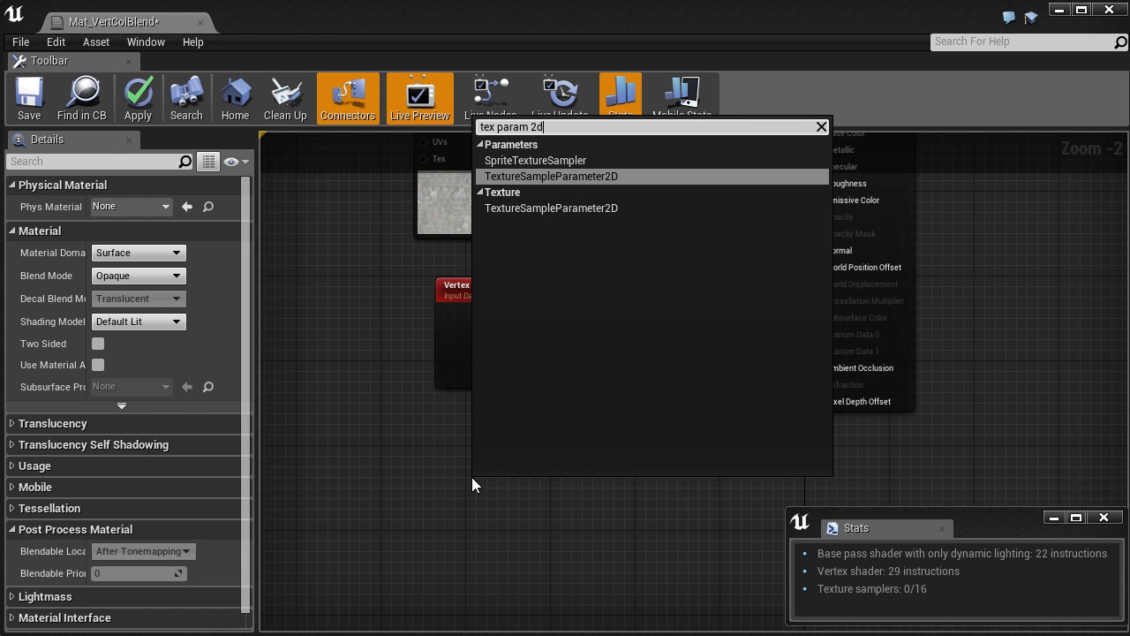
key("Return")
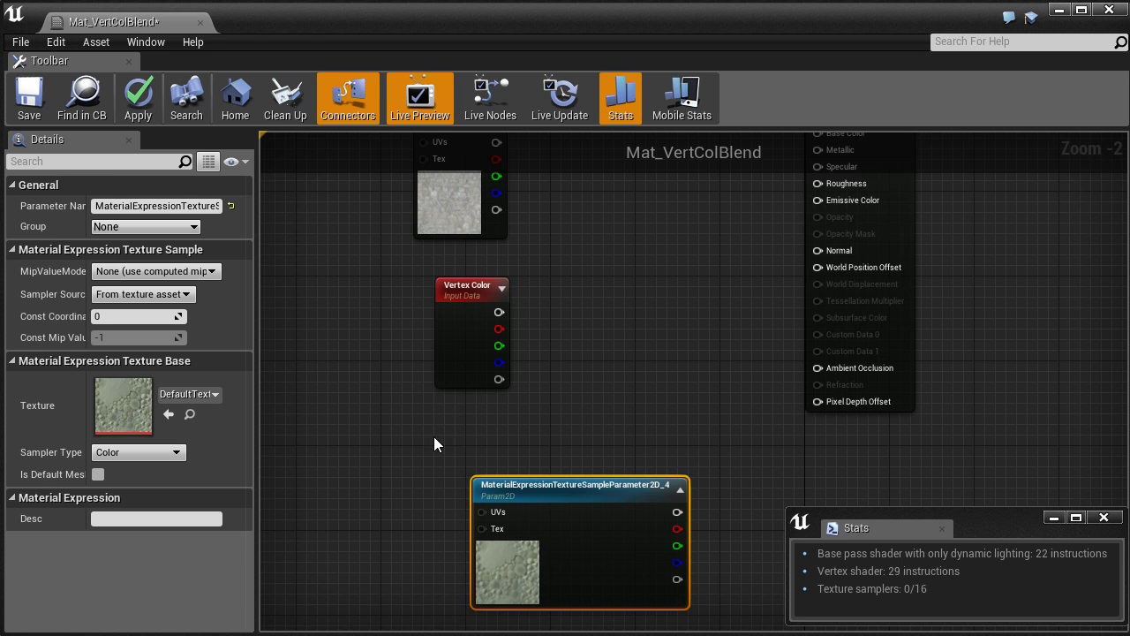
left_click(209, 395)
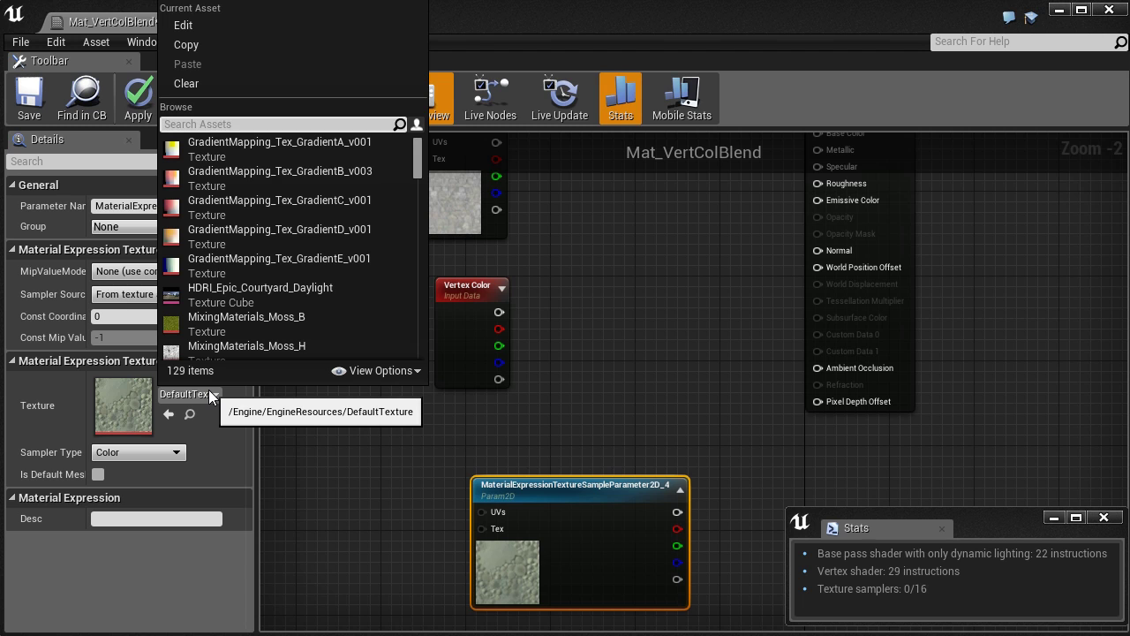
type("road_mor")
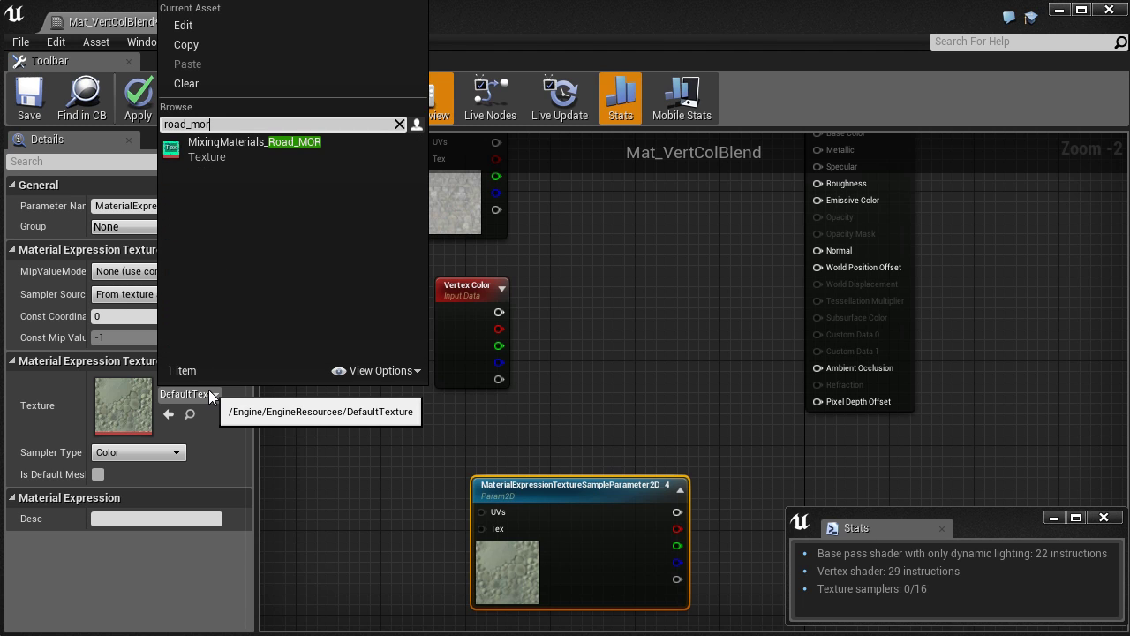
left_click(253, 148)
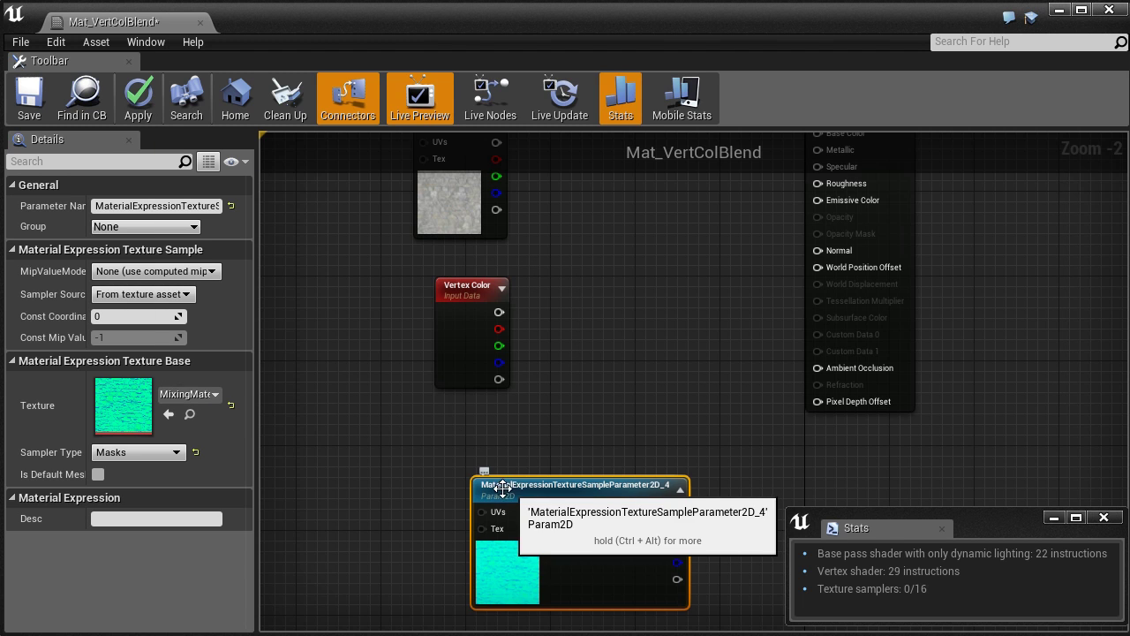
- Rename the new texture parameter FirstMetalOcclusionRough
left_click(142, 207)
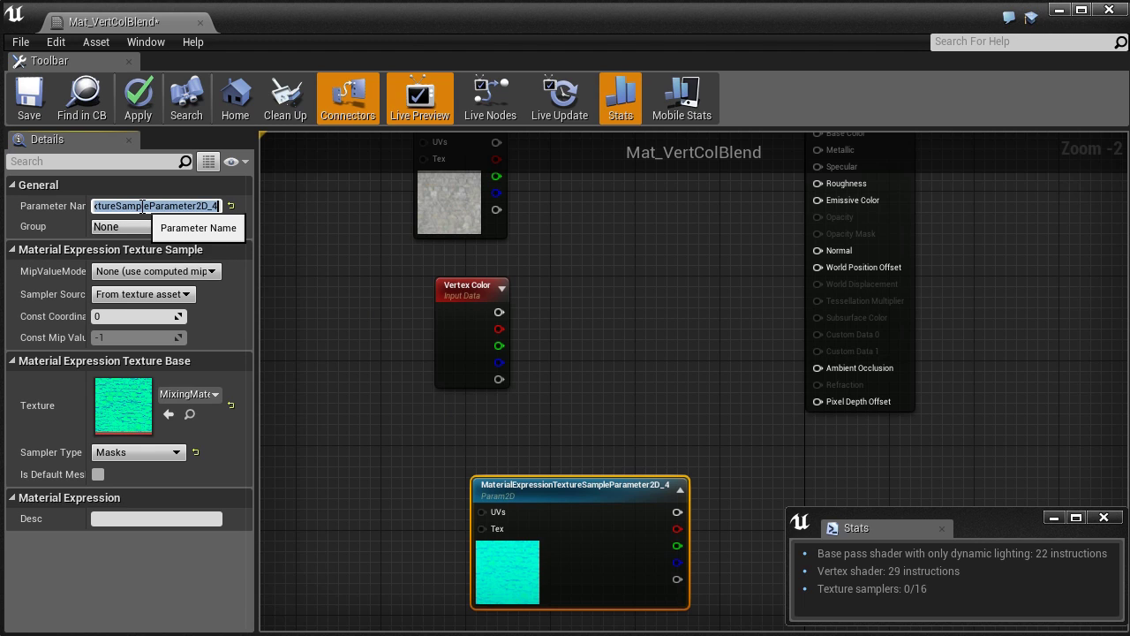
type("Firs")
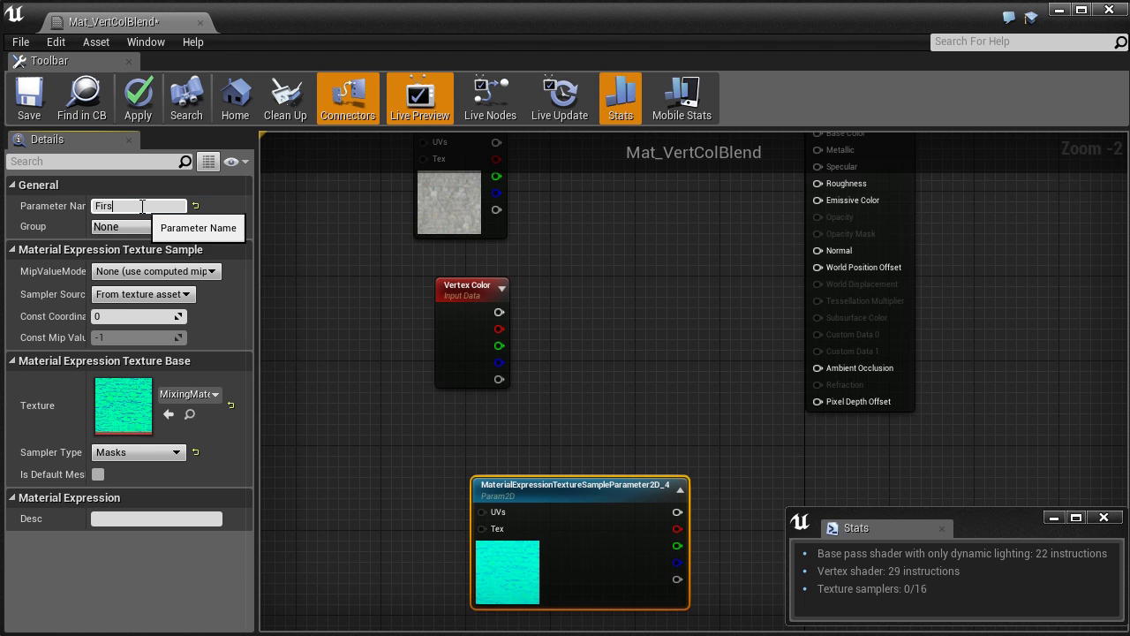
type("tMetalOcclusionRougn")
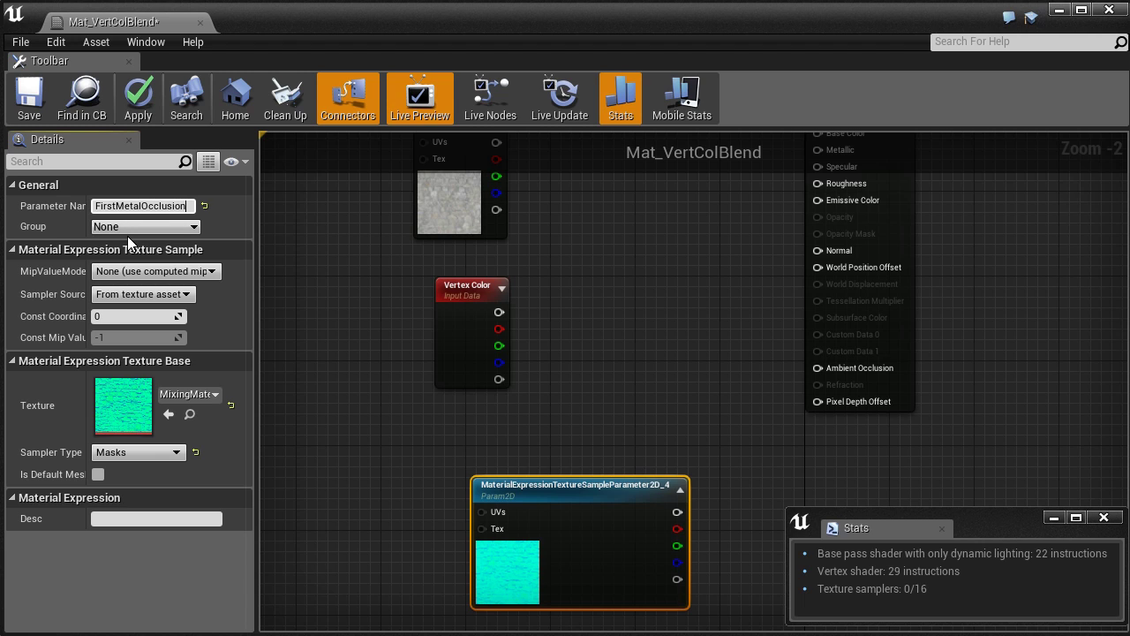
key("Return")
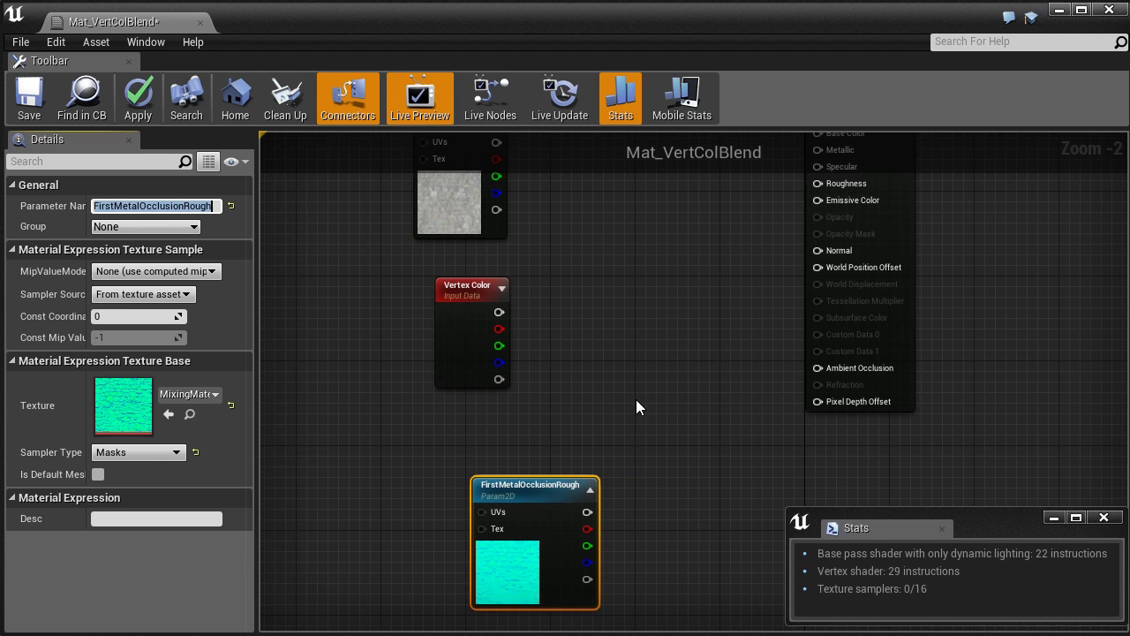
- Give the FirstMetalOcclusionRough node the comment "First R=Metalness/B=Occlusion/G=Roughness"
right_click(553, 502)
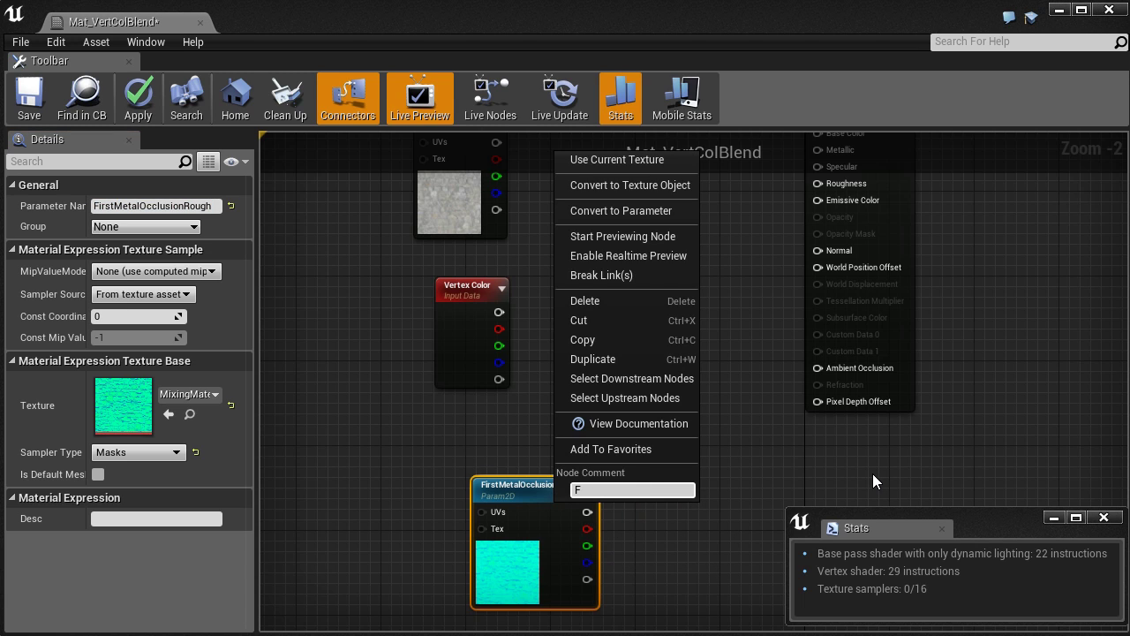
type("First Metalness/Occlusion/R")
type("oughness")
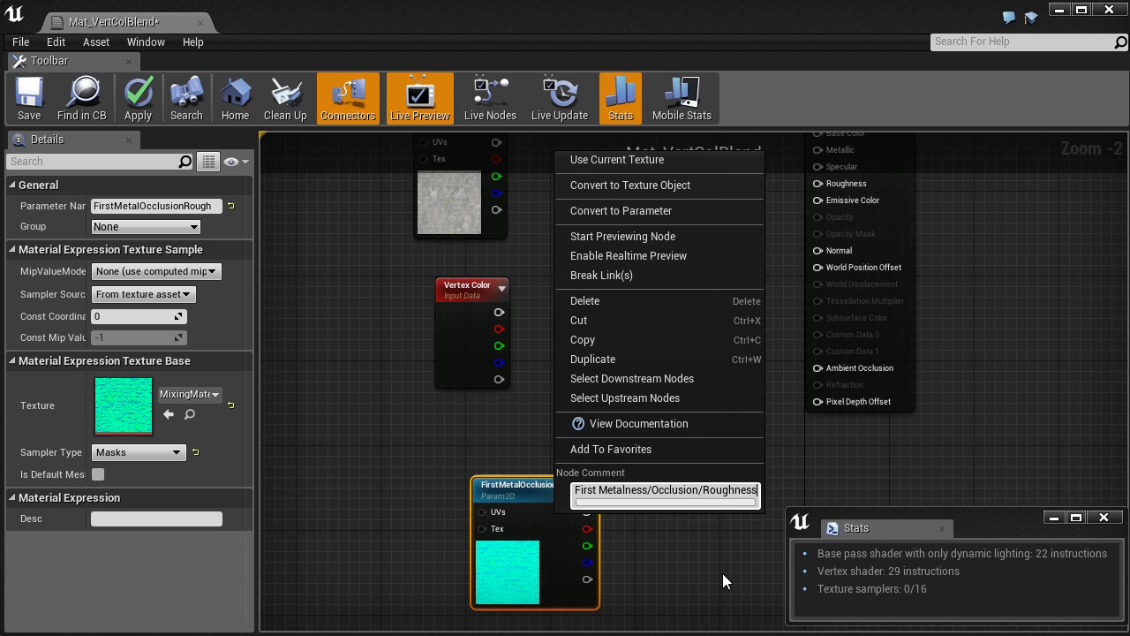
left_click(600, 490)
type("R=")
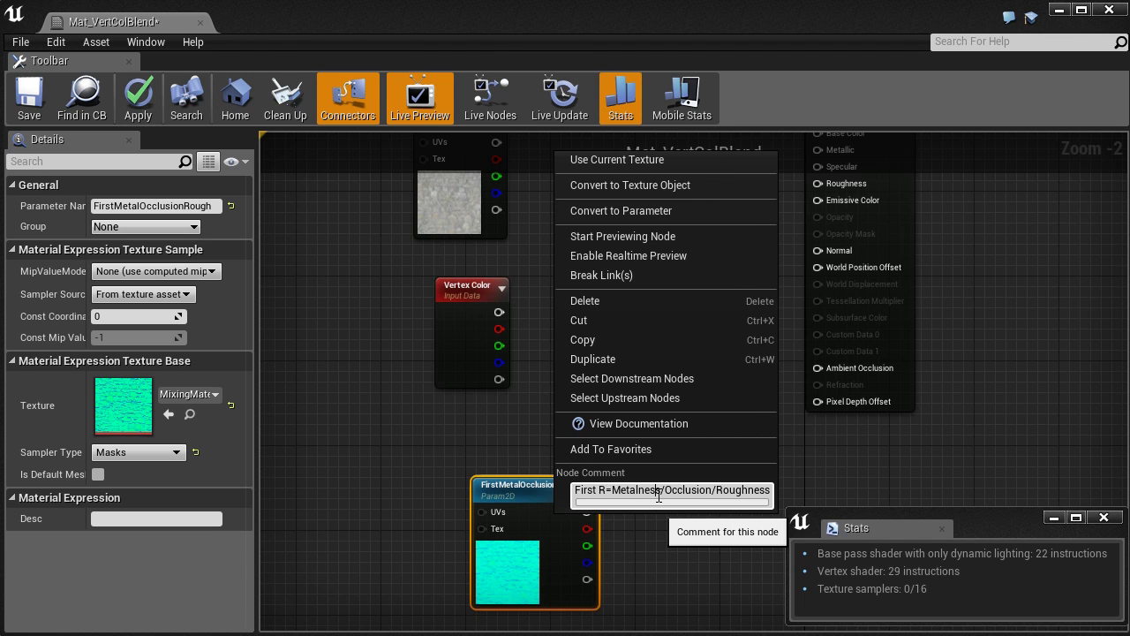
left_click(658, 491)
type("B=")
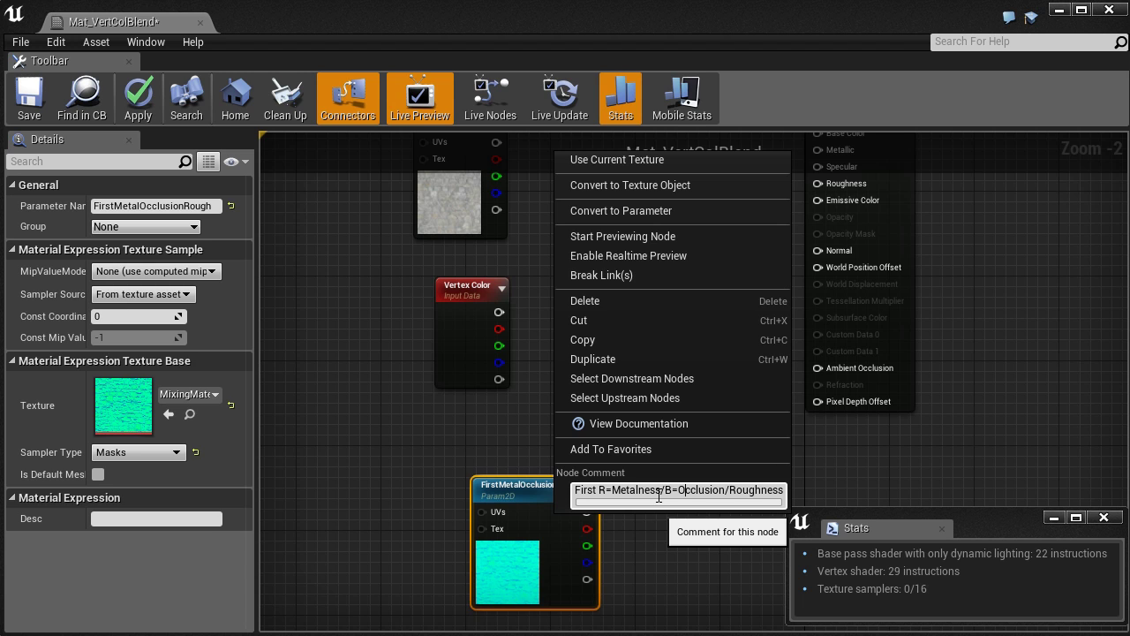
type("G=")
key("Return")
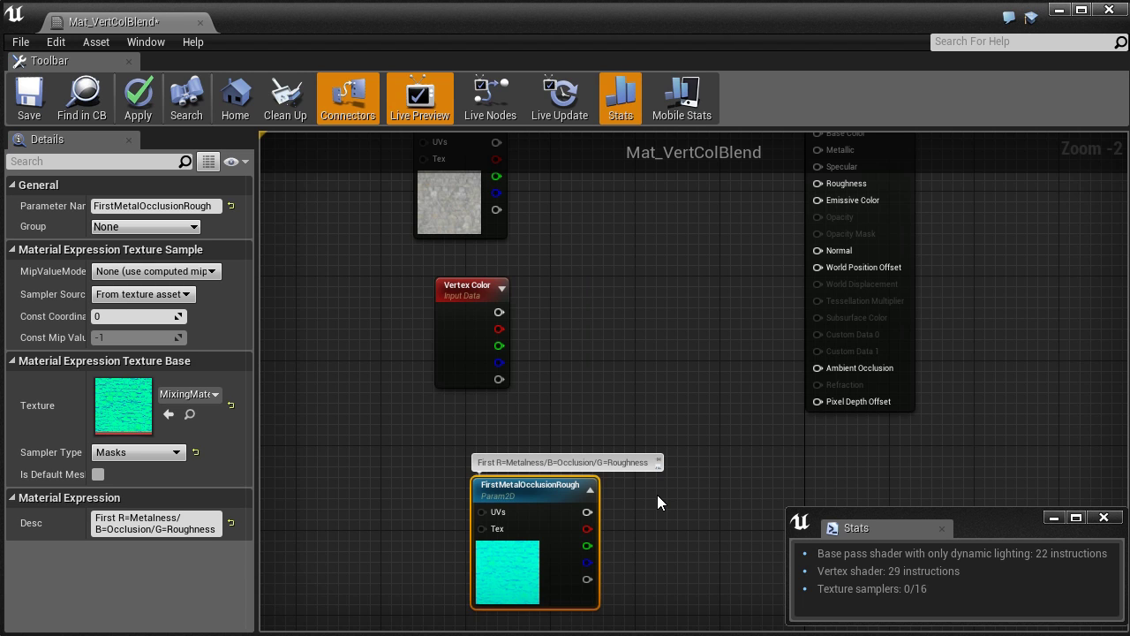
- Open the MixingMaterials_Road_MOR texture and examine its red, green and blue channels one at a time, then close it
scroll(658, 495, "up", 2)
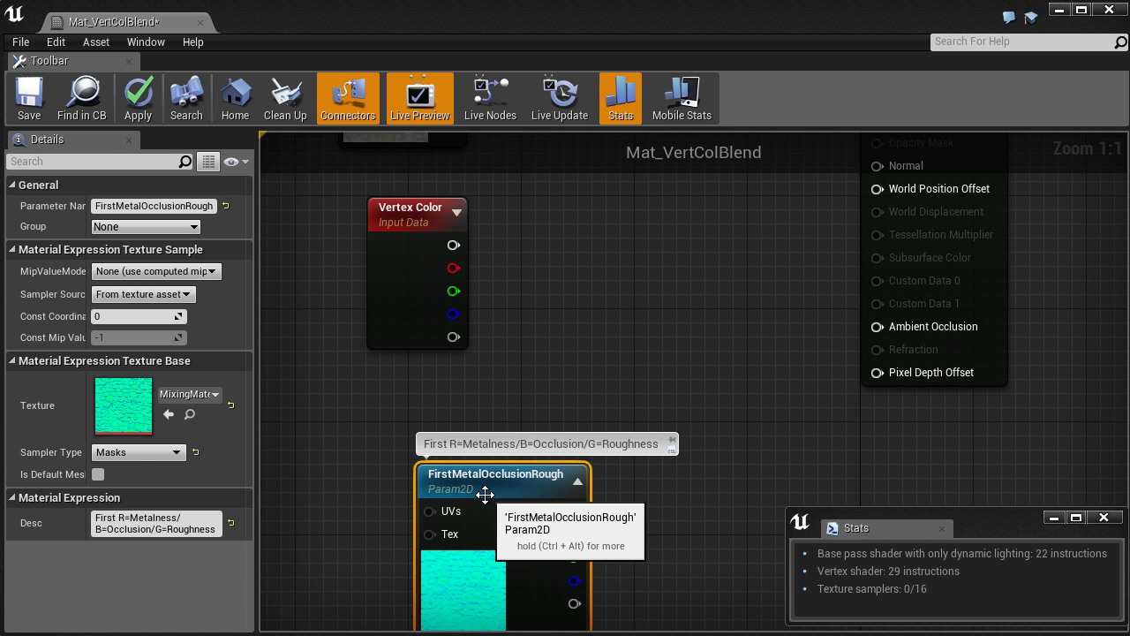
double_click(145, 415)
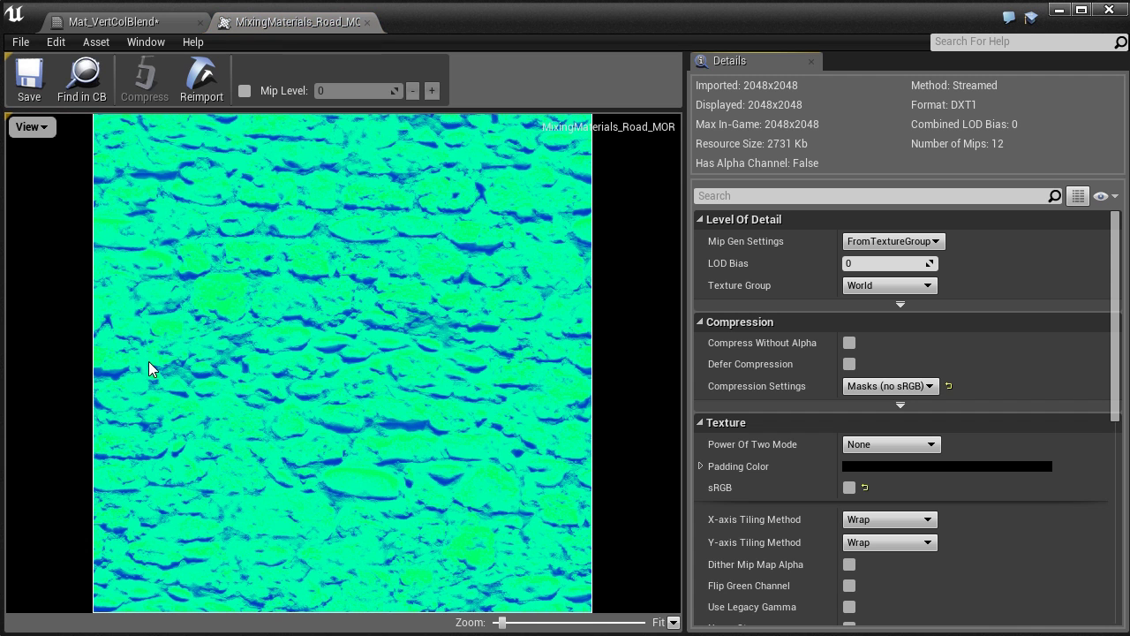
left_click(37, 131)
left_click(18, 166)
left_click(15, 184)
left_click(15, 205)
left_click(15, 226)
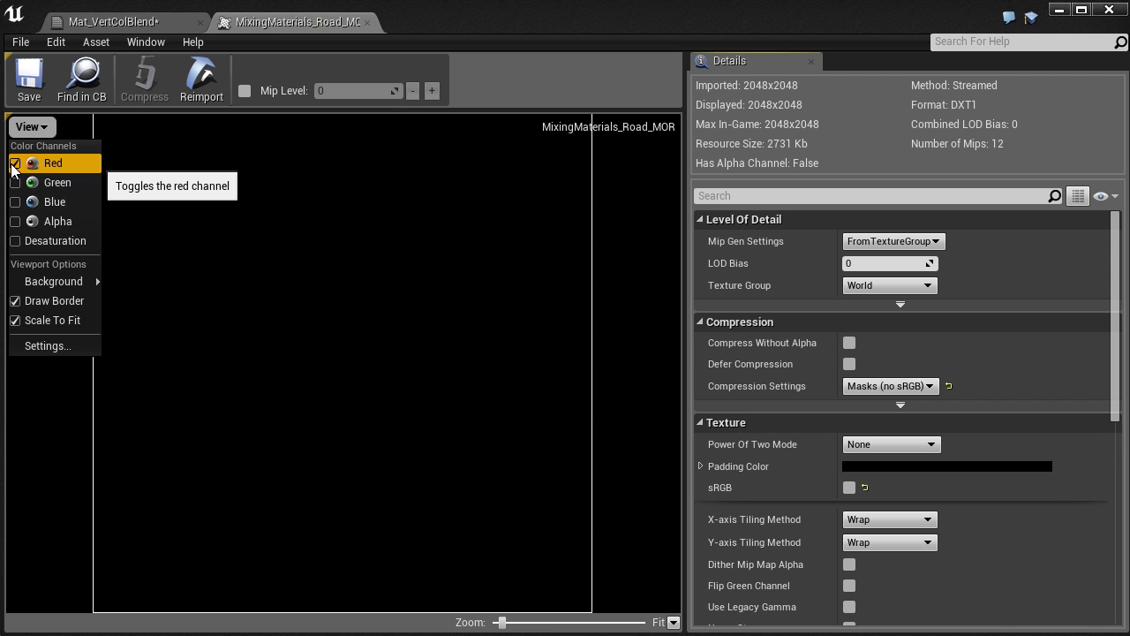
left_click(15, 182)
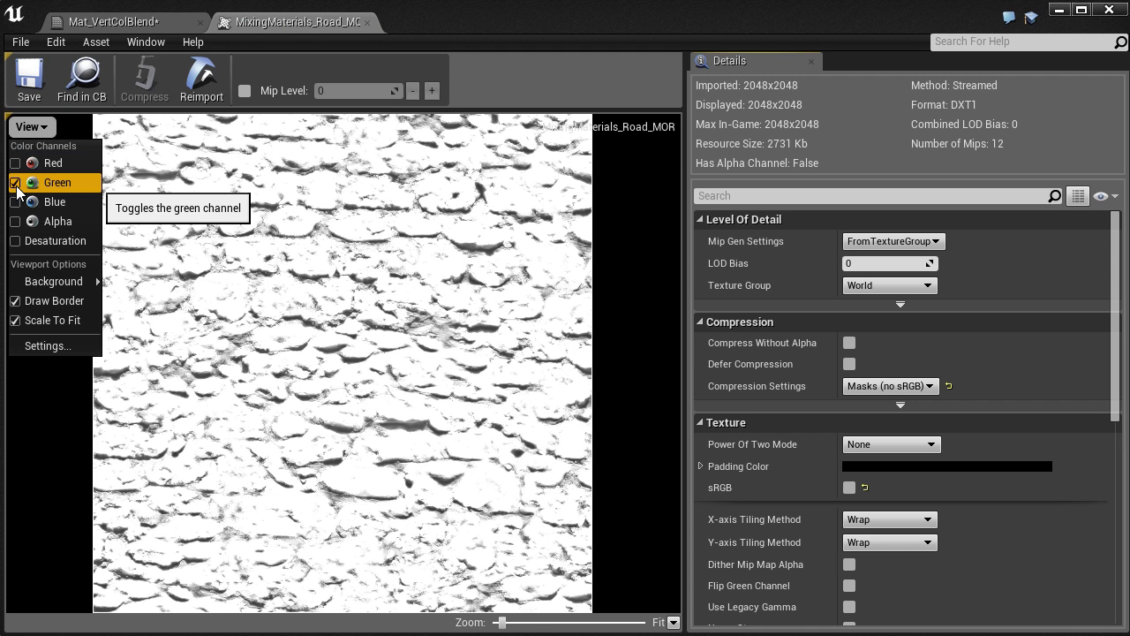
left_click(16, 183)
left_click(15, 202)
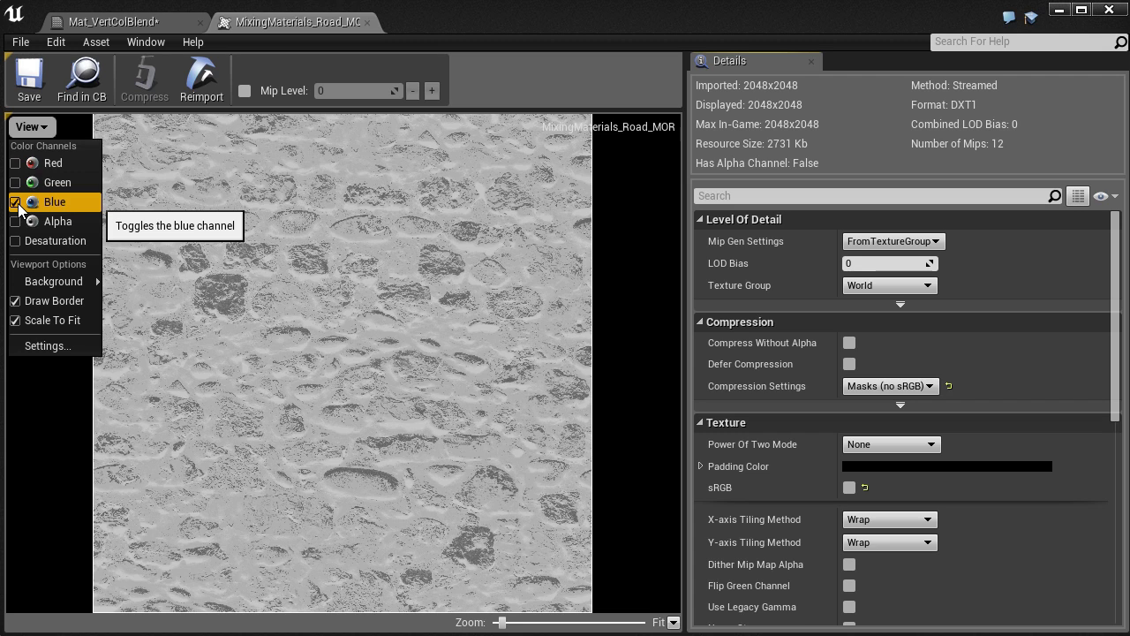
left_click(16, 203)
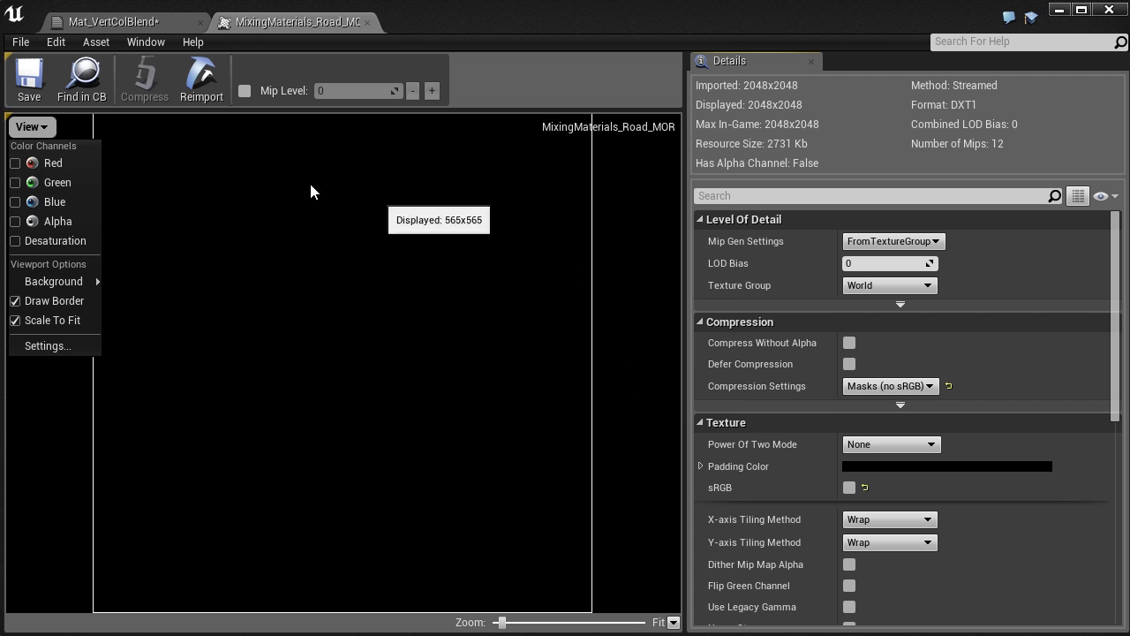
left_click(15, 183)
left_click(15, 202)
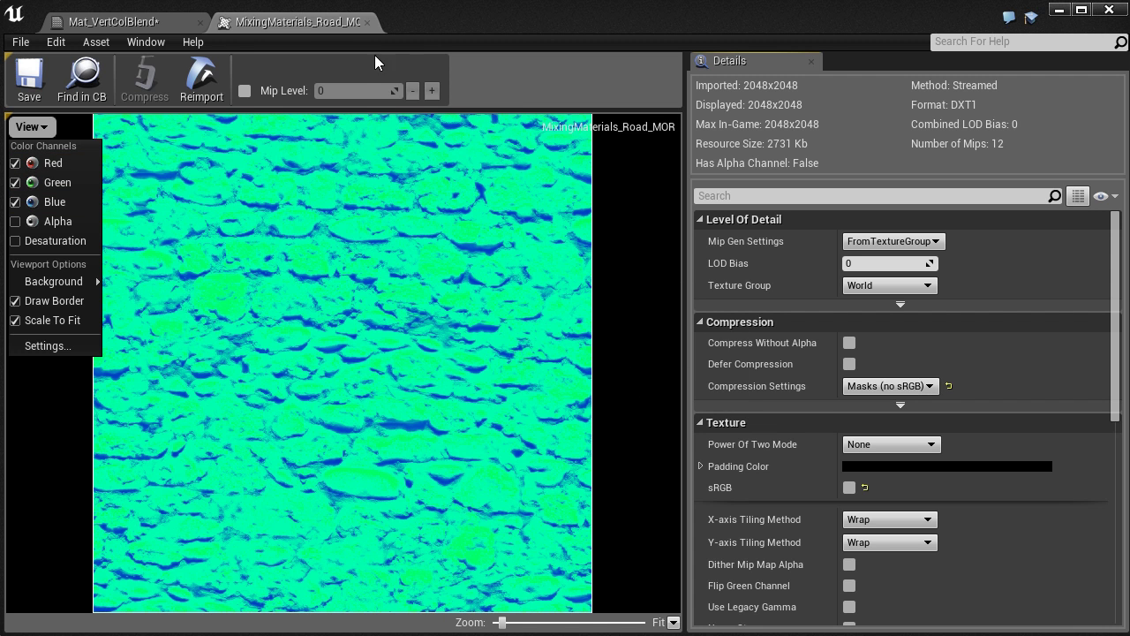
left_click(364, 24)
- Add a LinearInterpolate node between the base color texture parameters and the main material node
right_click_drag(697, 376, 571, 338)
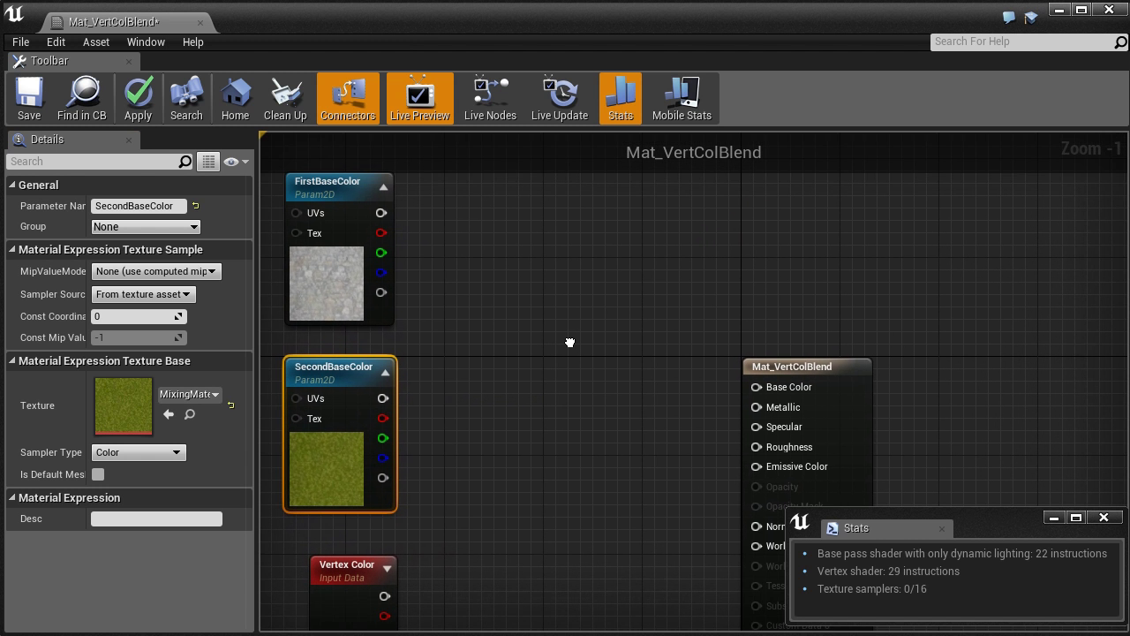
right_click(569, 345)
type("lerp")
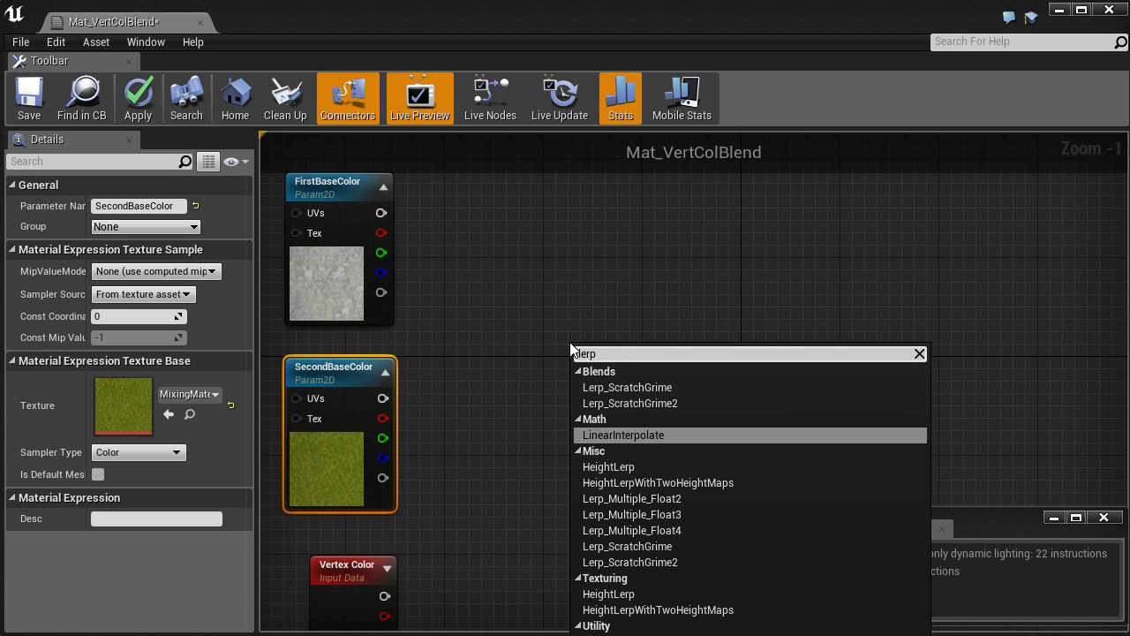
key("Return")
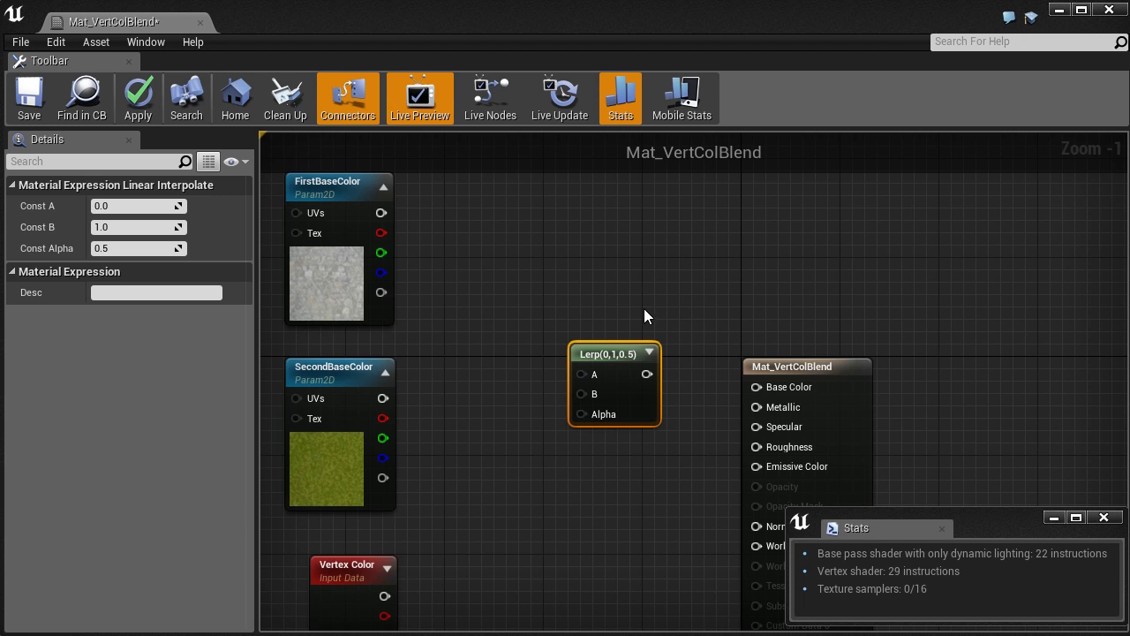
- Connect FirstBaseColor to the Lerp's A input, SecondBaseColor to B, and the Vertex Color red channel to Alpha
left_click_drag(381, 212, 523, 350)
left_click_drag(382, 399, 531, 371)
right_click_drag(557, 531, 587, 487)
left_click_drag(415, 571, 562, 348)
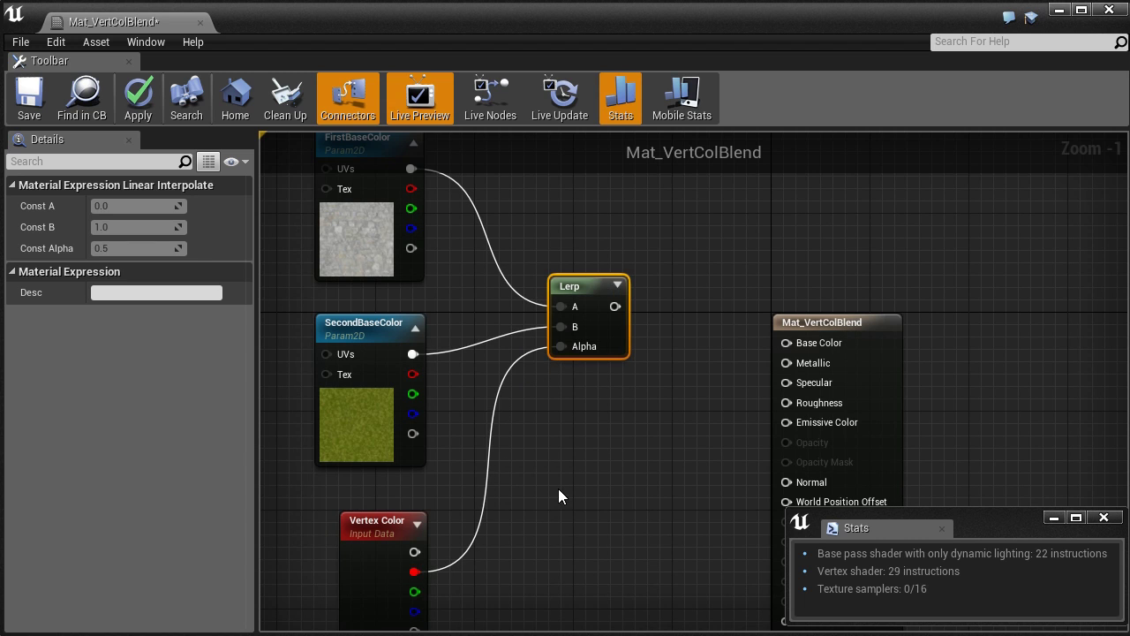
- Connect the Lerp output to the material's Base Color and apply the material changes
scroll(565, 486, "down", 1)
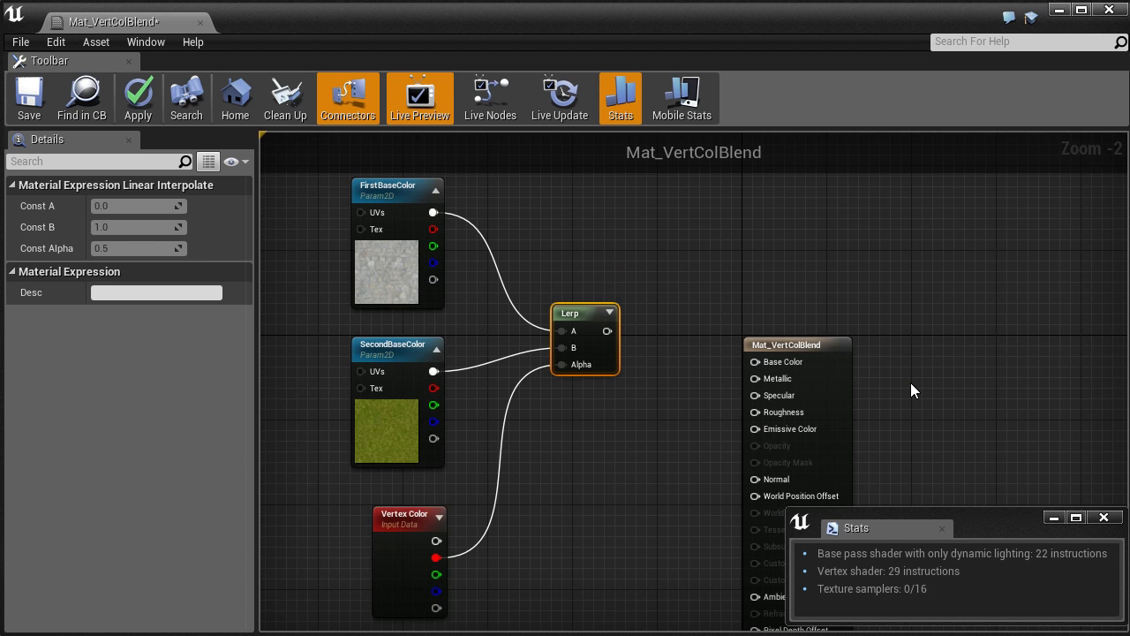
left_click_drag(607, 330, 775, 363)
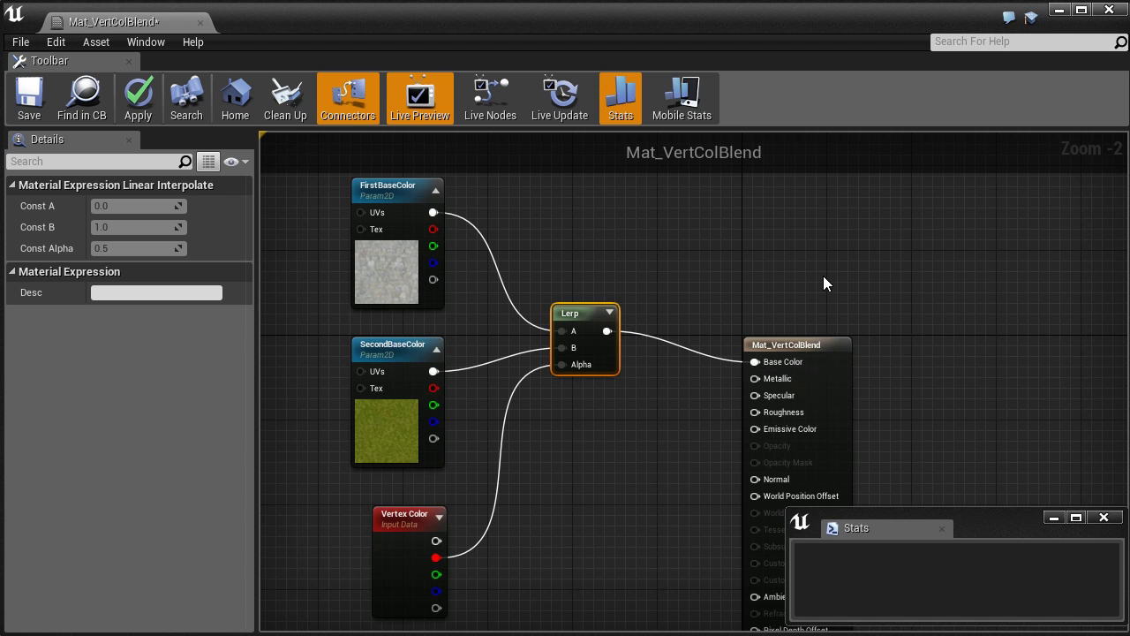
left_click(144, 110)
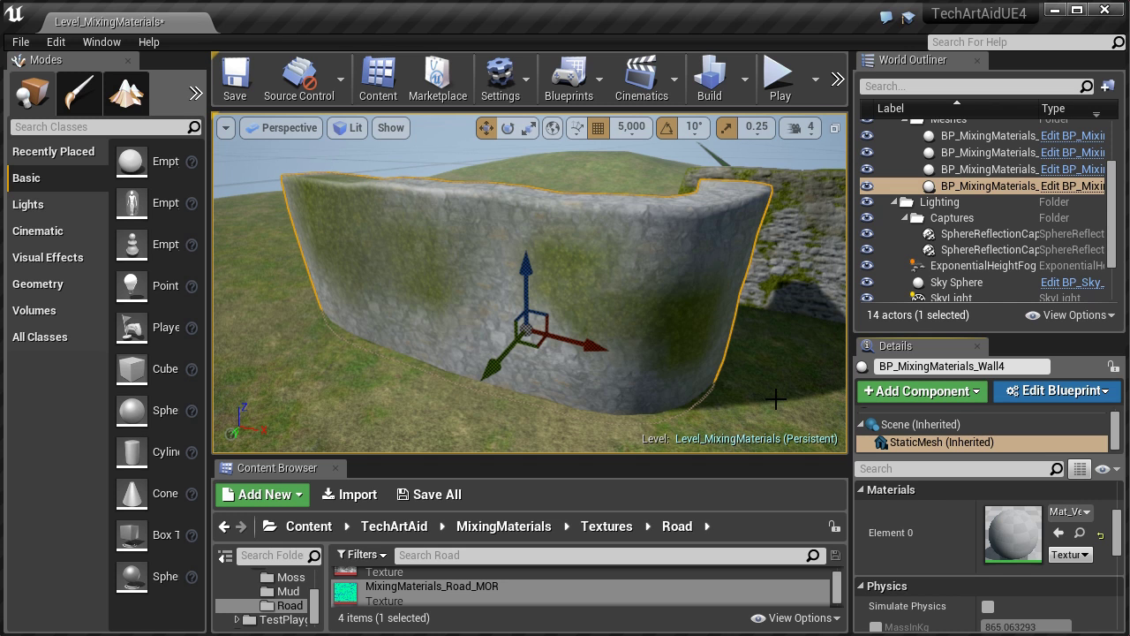
- Switch to vertex painting with the curved wall selected and reduce the brush radius to about 33.48
left_click_drag(273, 263, 309, 264, "alt")
left_click(78, 93)
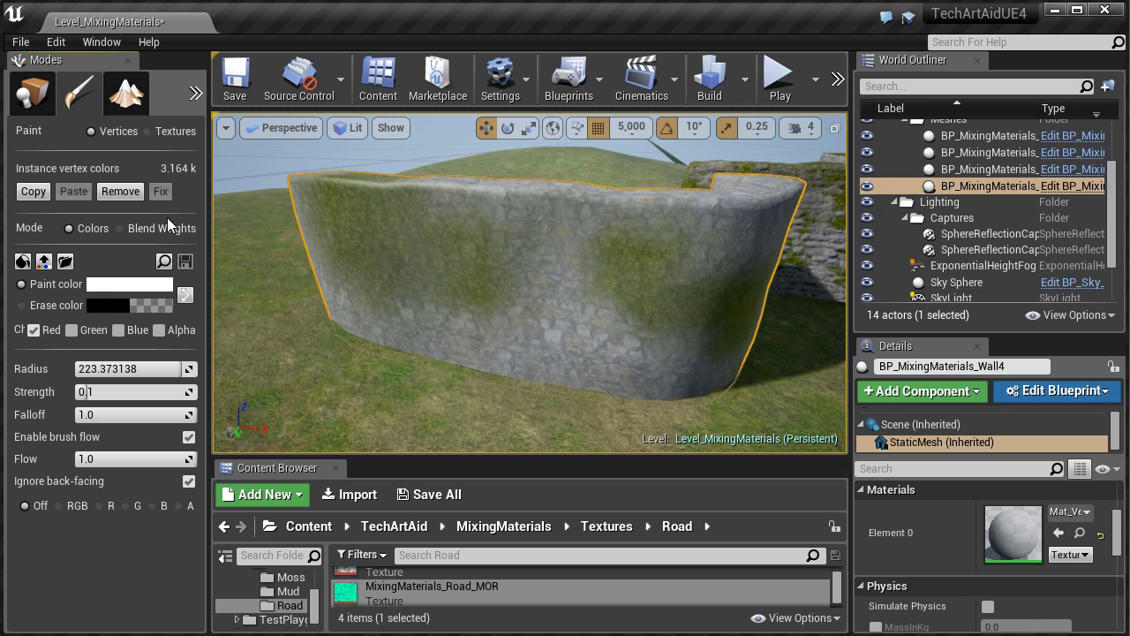
key("bracketleft")
key("bracketleft")
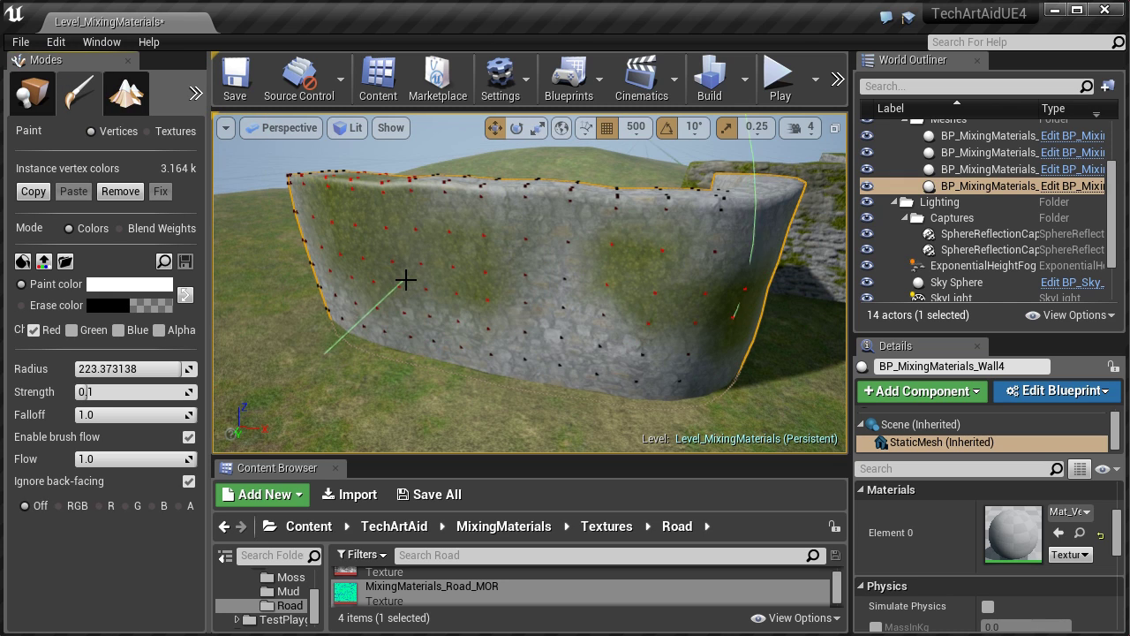
right_click(414, 284)
left_click(398, 258)
key("bracketleft")
key("bracketleft")
key("bracketleft")
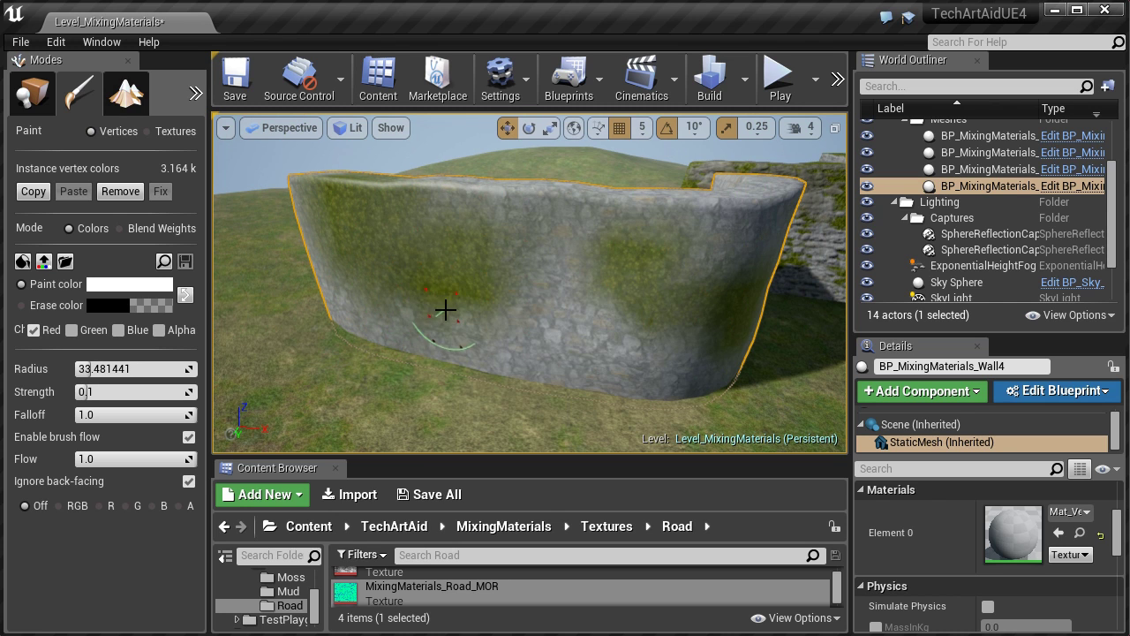
- Paint moss across the middle of the wall's upper half, between the two existing moss patches
key("w")
right_click_drag(458, 251, 463, 256)
mouse_move(509, 317)
left_mouse_down()
mouse_move(568, 207)
mouse_move(536, 326)
mouse_move(548, 362)
left_mouse_up()
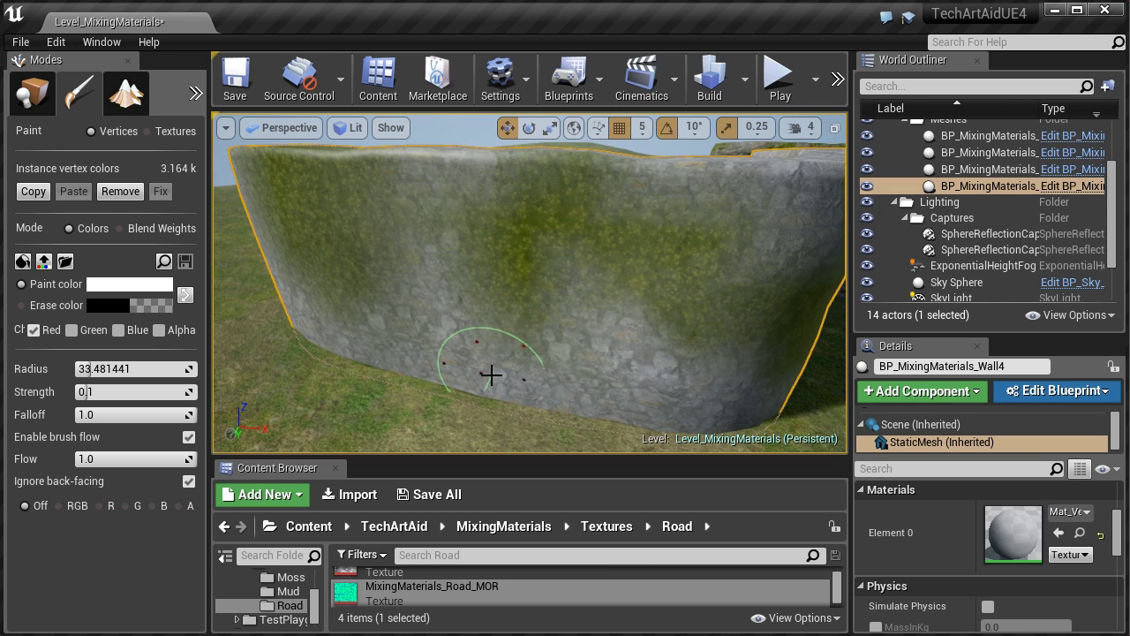
- Return to the Mat_VertColBlend graph and save the work
key("alt+Tab")
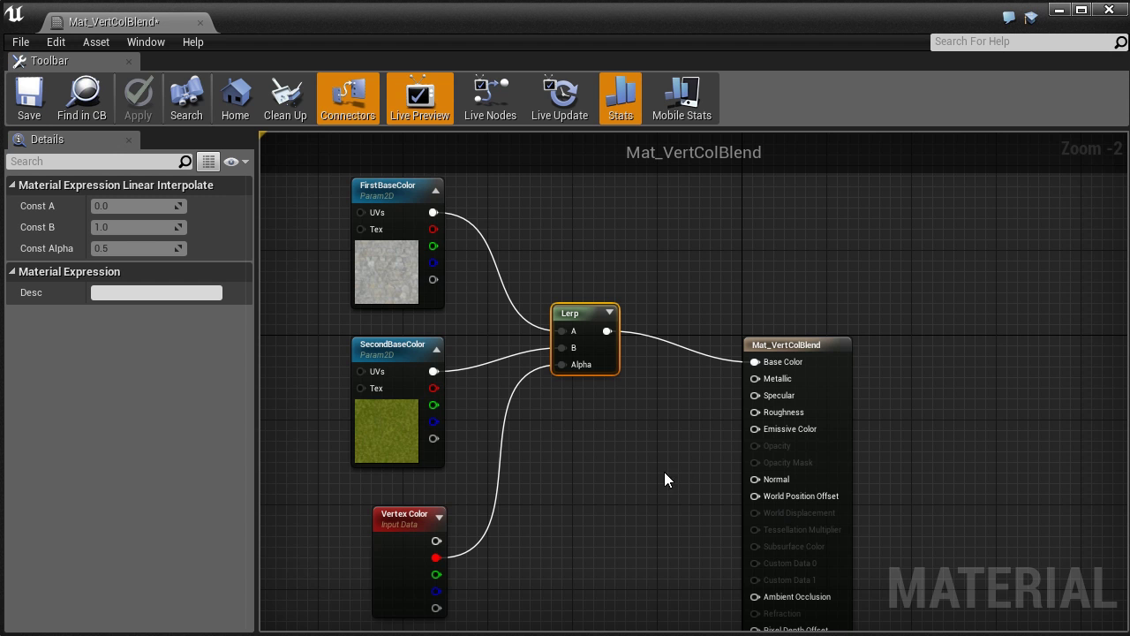
scroll(652, 474, "down", 2)
right_click_drag(635, 504, 638, 455)
key("ctrl+s")
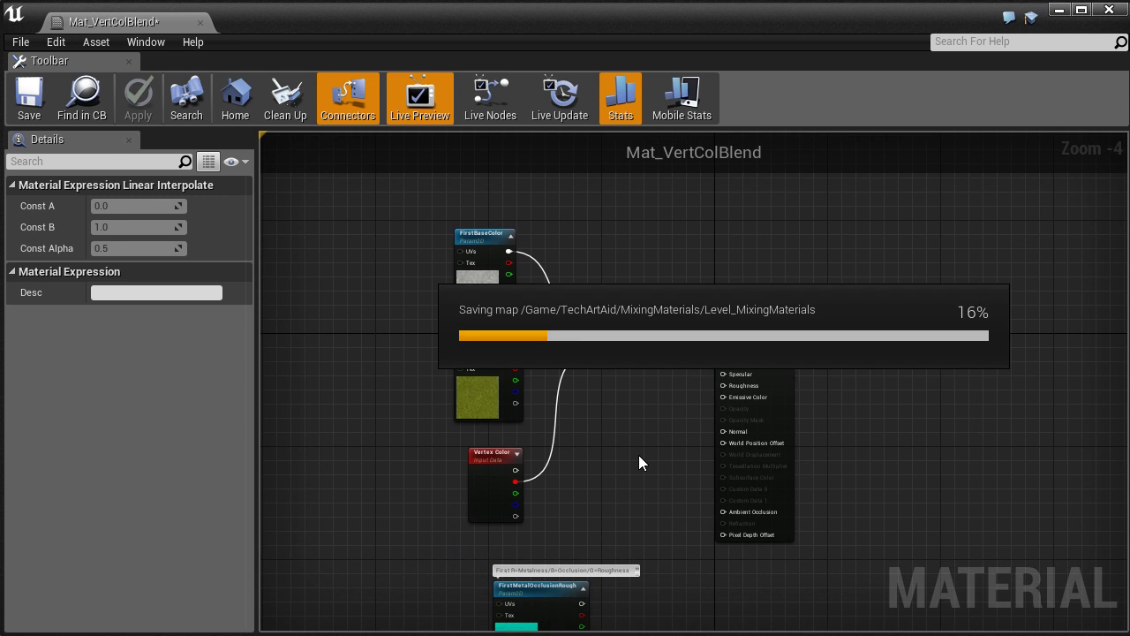
- Add a Lerp that takes FirstMetalOcclusionRough as A, SecondMetalOcclusionRough as B and the Vertex Color red channel as Alpha
left_click_drag(747, 358, 960, 506)
right_click_drag(691, 519, 650, 371)
left_click(570, 177)
key("ctrl+c")
key("ctrl+v")
scroll(651, 492, "up", 3)
left_click_drag(439, 294, 691, 434)
left_click_drag(457, 494, 699, 454)
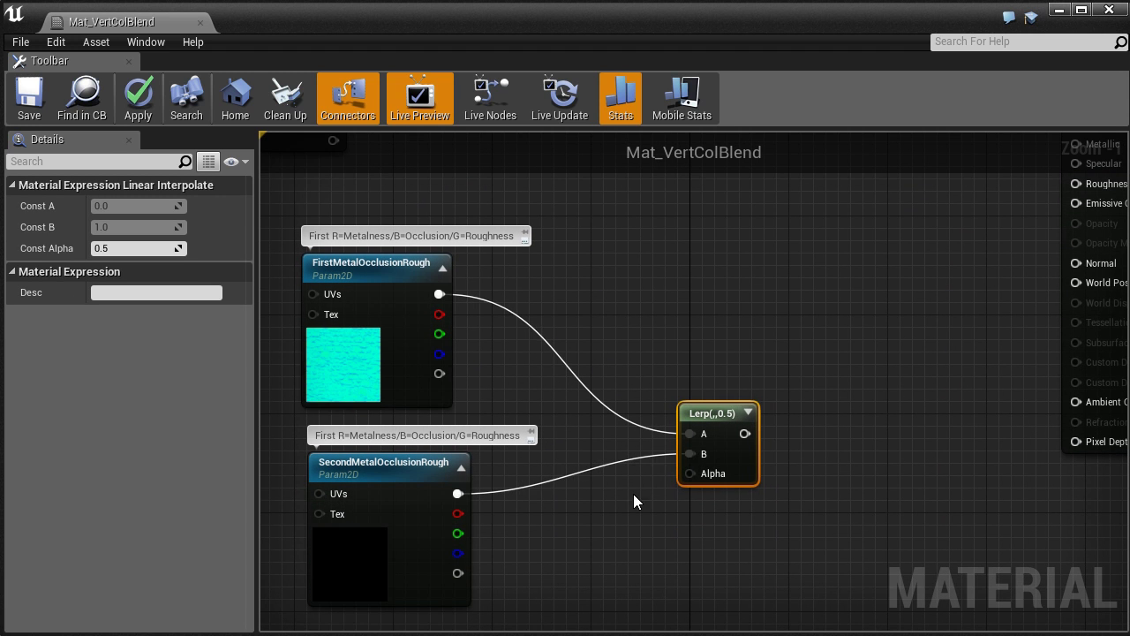
scroll(634, 493, "down", 2)
left_click_drag(398, 184, 674, 479)
scroll(756, 557, "up", 1)
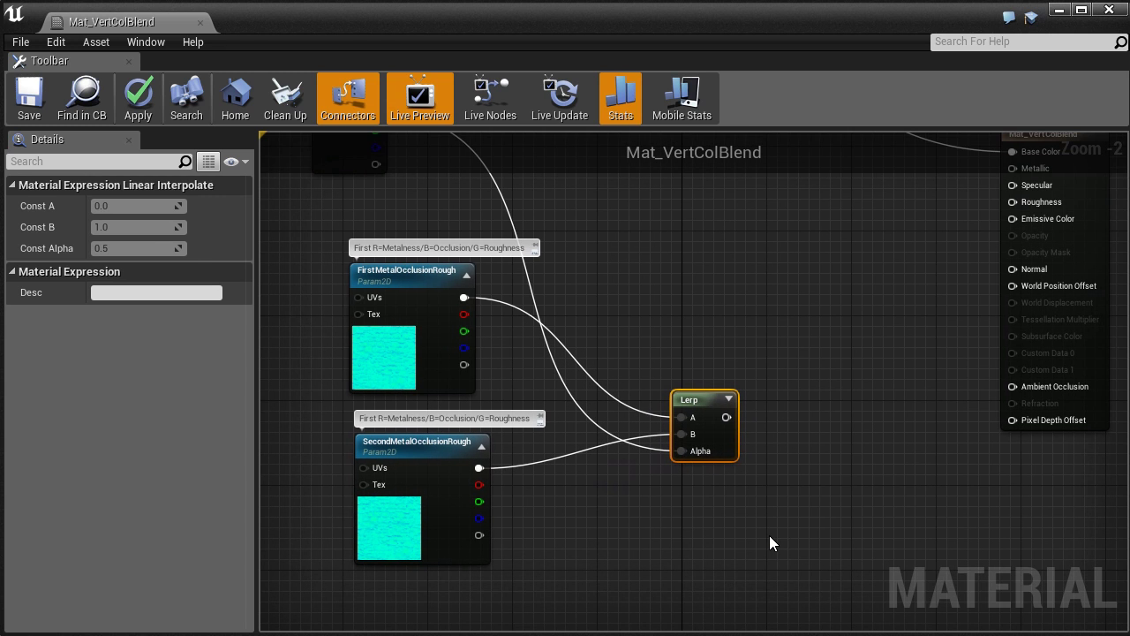
- Add another Lerp that blends FirstNormal as A and SecondNormal as B, with the Vertex Color red channel as Alpha
scroll(758, 532, "down", 1)
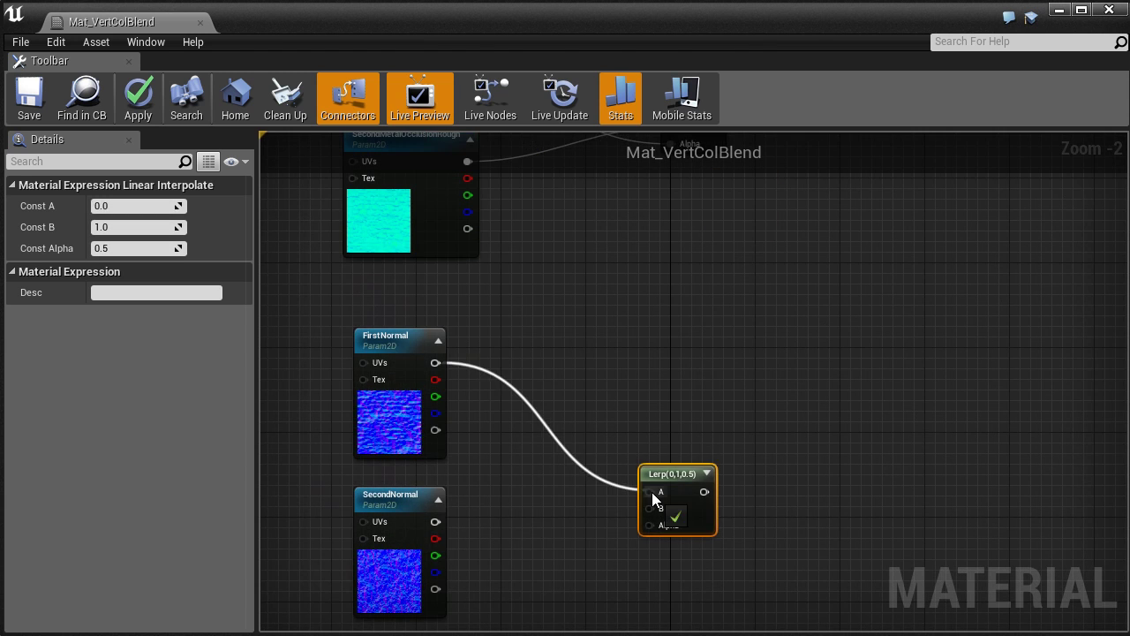
left_click_drag(650, 509, 436, 521)
scroll(609, 327, "down", 4)
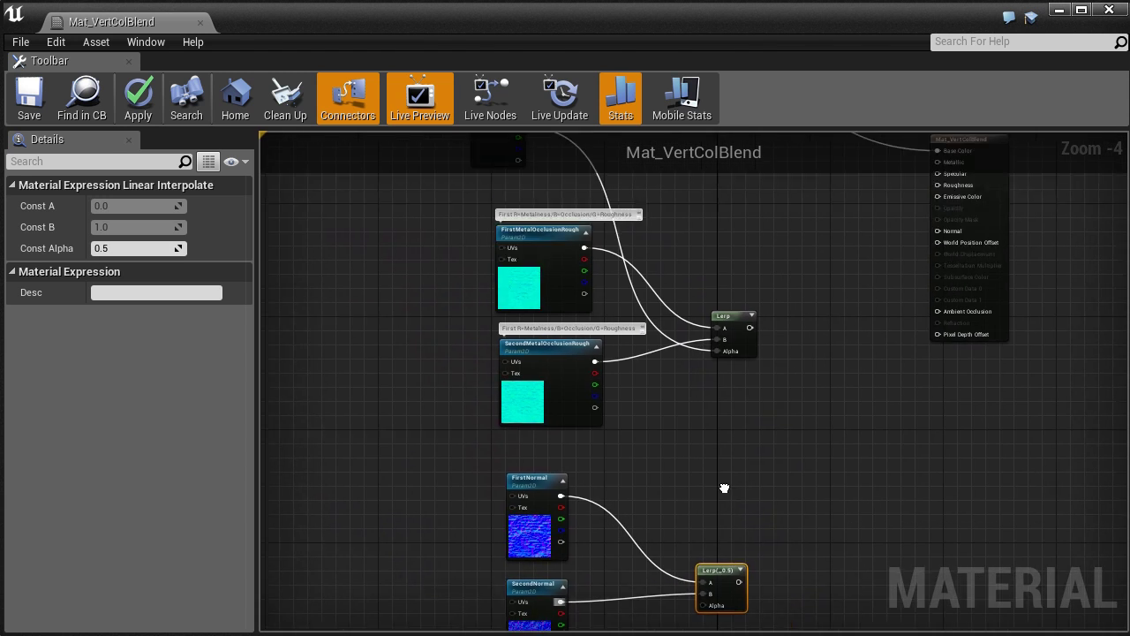
right_click_drag(666, 322, 662, 271)
left_click_drag(662, 270, 841, 596)
scroll(616, 324, "up", 1)
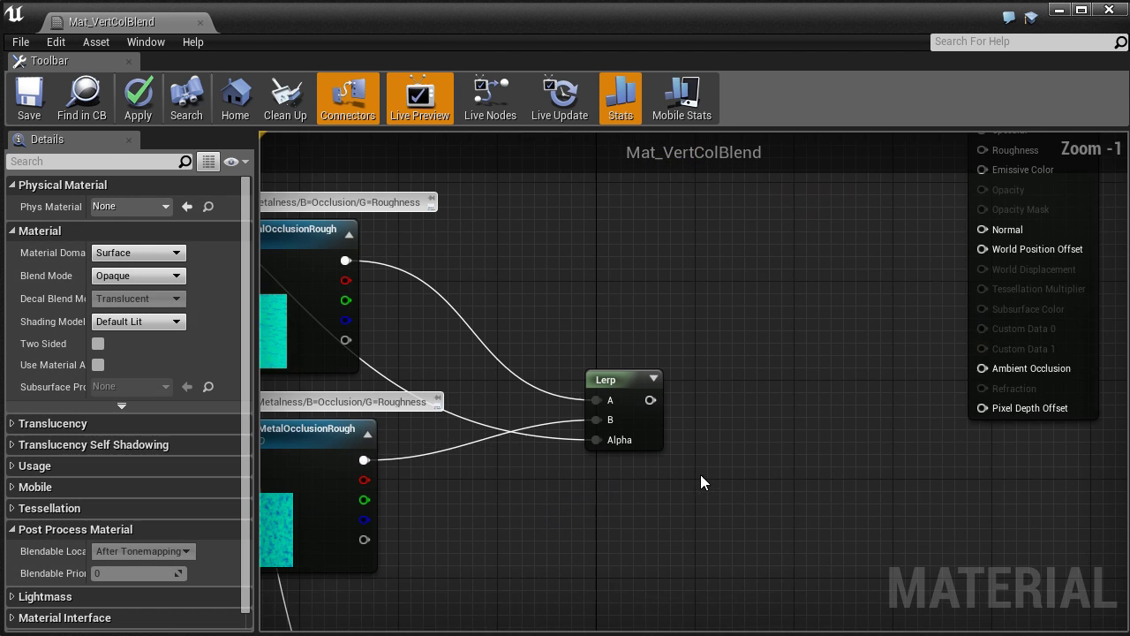
- Add a BreakOutFloat3Components node between the metal/occlusion/roughness Lerp and the main material node
right_click_drag(701, 475, 771, 497)
left_click_drag(705, 401, 629, 389)
left_click(780, 370)
right_click(710, 357)
type("break")
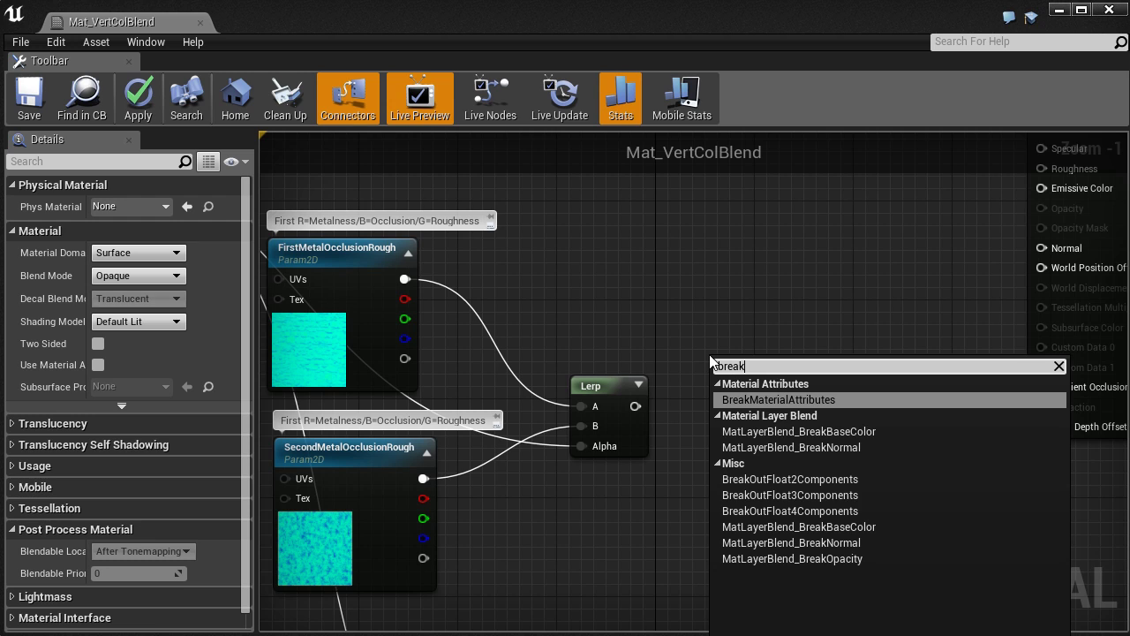
type(" 3")
left_click(776, 401)
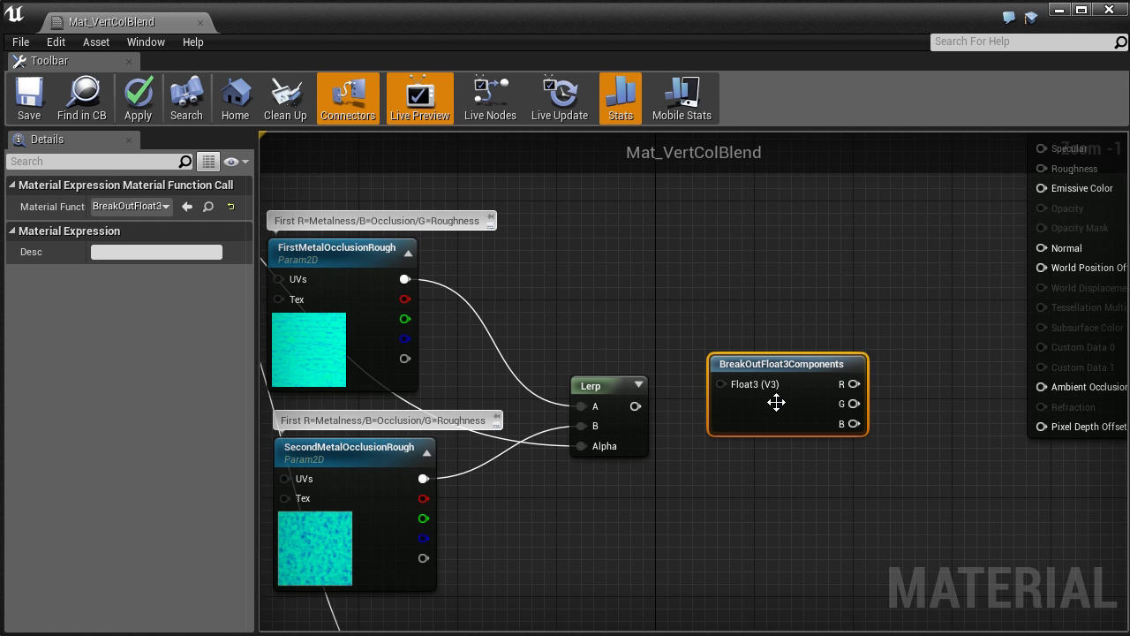
- Feed the Lerp into BreakOutFloat3Components and connect R to Metallic, G to Ambient Occlusion and B to Roughness
left_click_drag(635, 406, 729, 385)
right_click_drag(930, 356, 814, 479)
left_click_drag(752, 513, 924, 253)
left_click_drag(738, 528, 919, 507)
left_click_drag(737, 546, 924, 297)
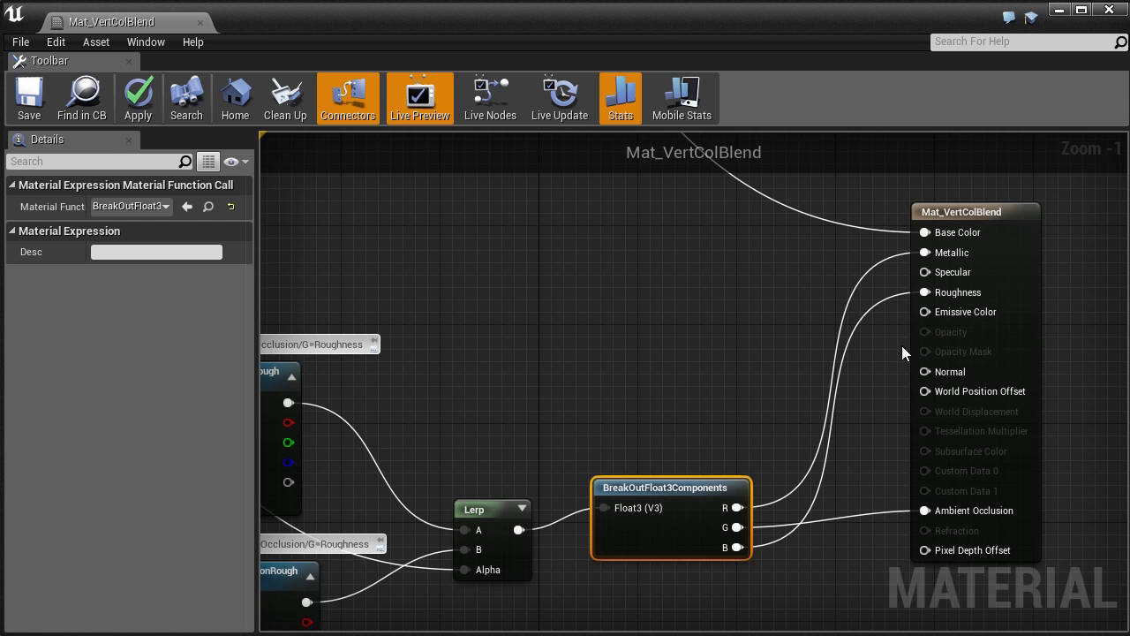
- Connect the normal maps' Lerp to the material's Normal input and place the Vertex Color node left of the texture parameters
scroll(769, 601, "down", 3)
right_click_drag(770, 602, 800, 456)
right_click_drag(791, 538, 753, 360)
scroll(659, 506, "up", 1)
left_click_drag(645, 494, 716, 314)
right_click_drag(727, 530, 982, 463)
left_click_drag(629, 306, 728, 270)
left_click(604, 454)
scroll(606, 455, "down", 2)
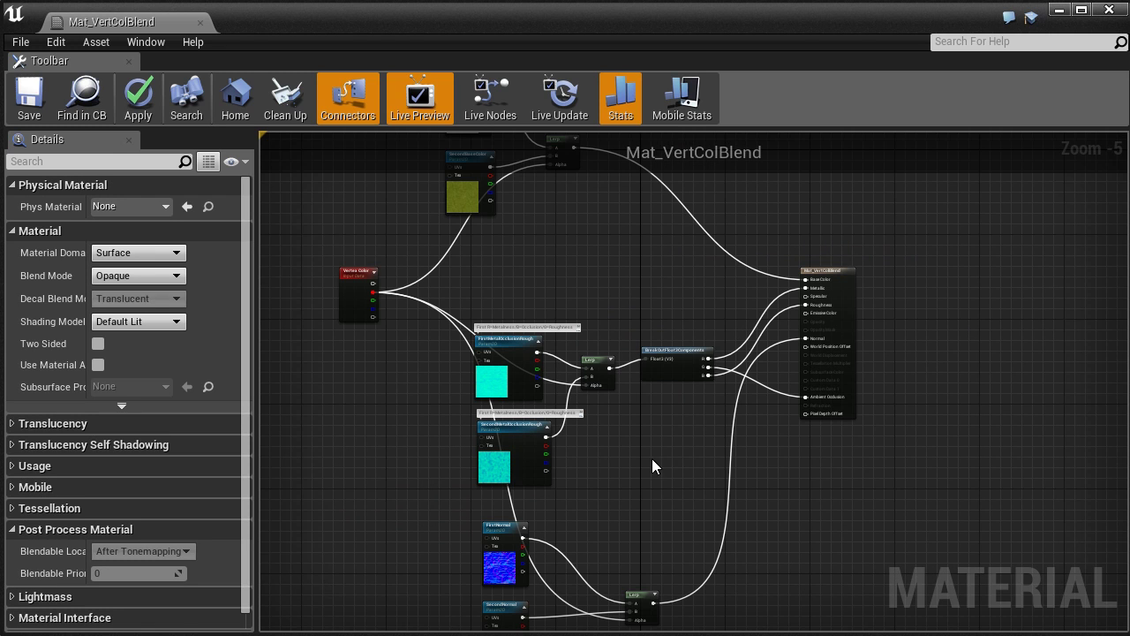
- Apply the material changes, return to the level and brush more moss onto the middle of the wall
right_click_drag(648, 487, 675, 537)
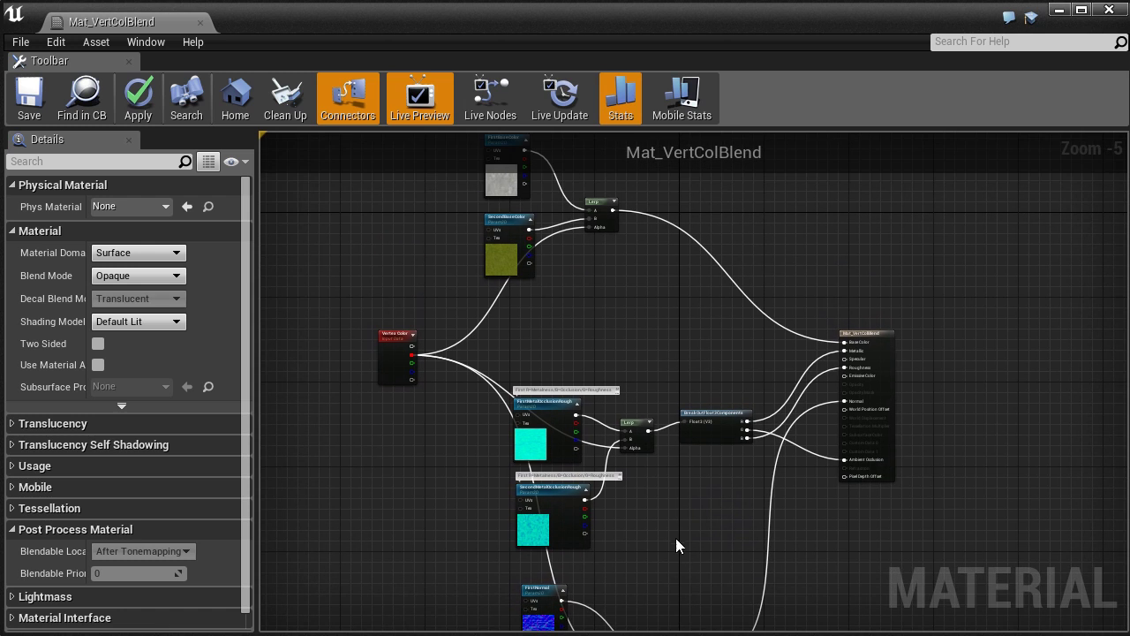
left_click(138, 99)
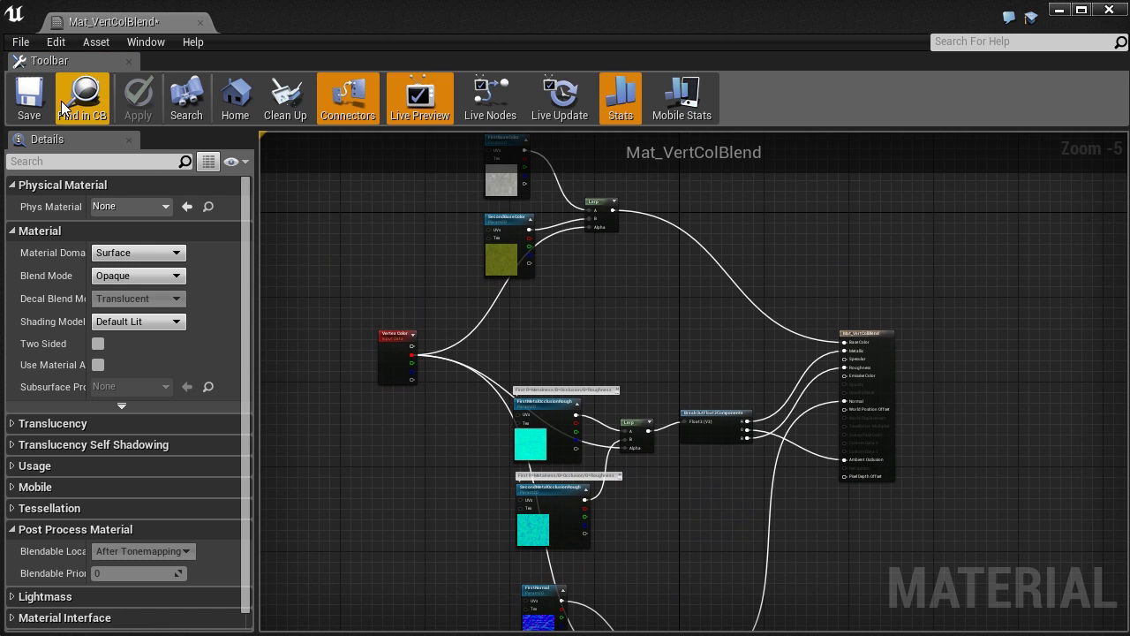
left_click(1106, 10)
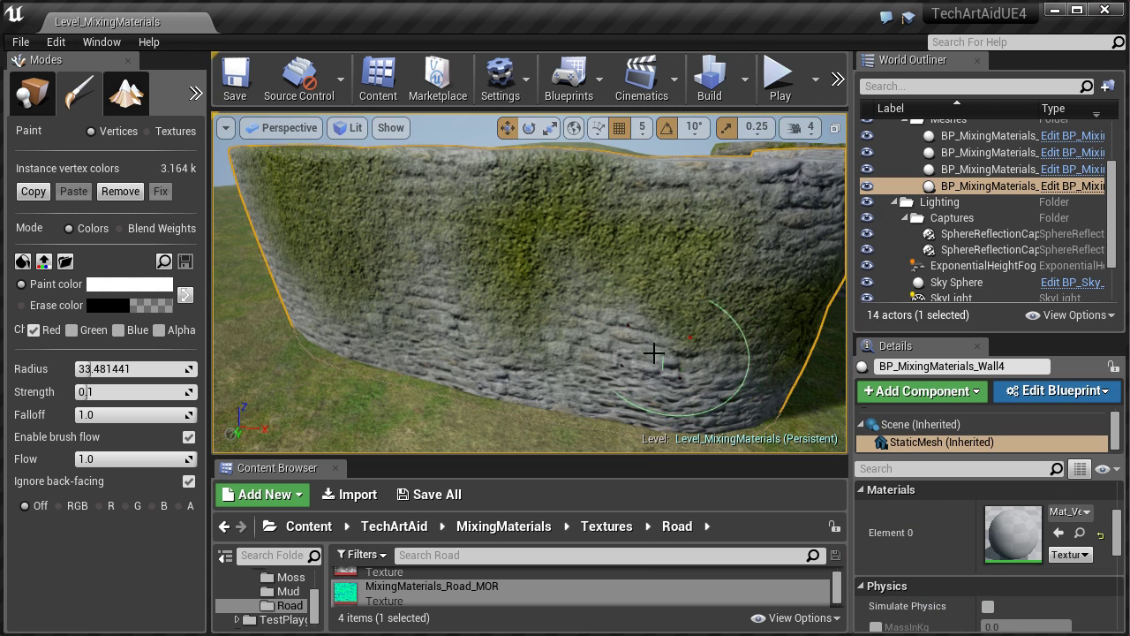
mouse_move(654, 357)
right_mouse_down()
mouse_move(631, 357)
mouse_move(653, 358)
right_mouse_up()
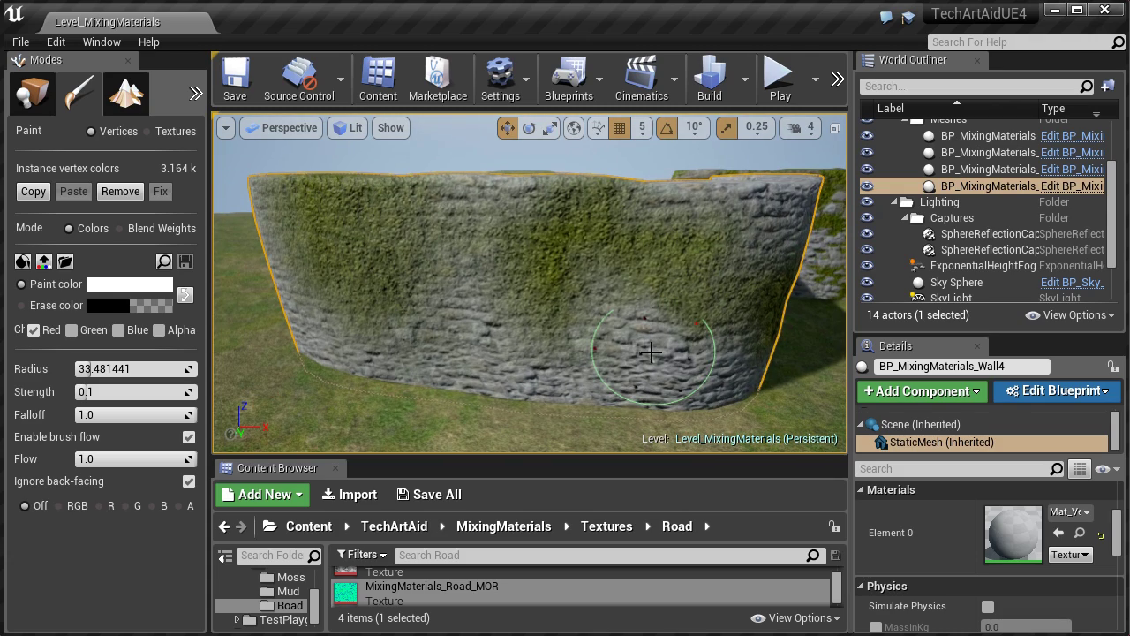
left_click_drag(549, 281, 581, 346)
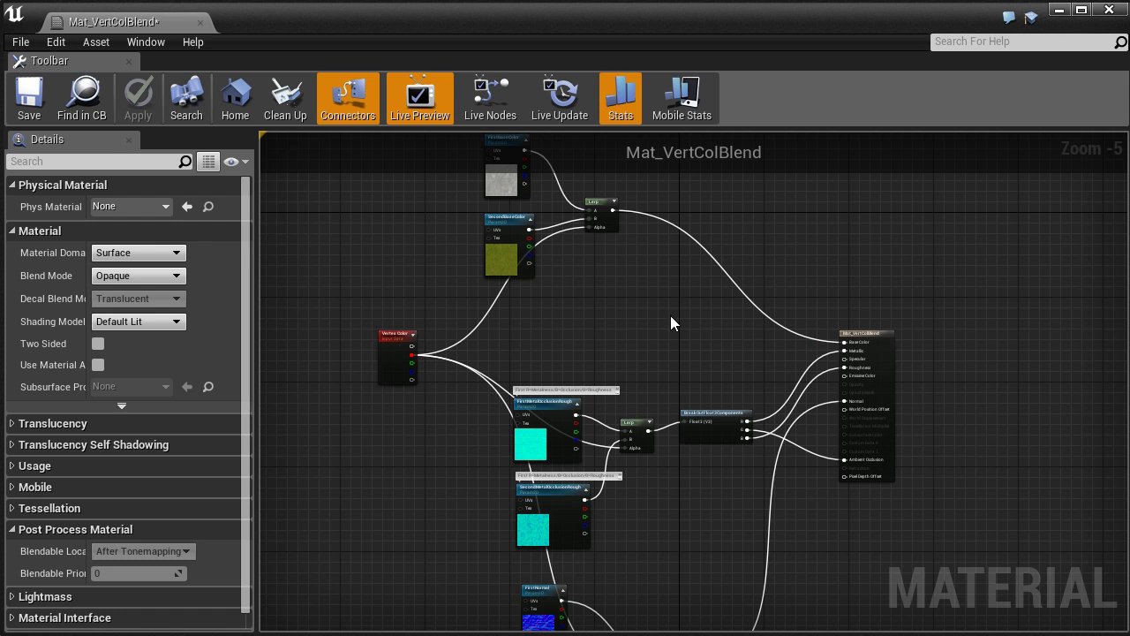
- Replace the base color Lerp in the Mat_VertColBlend graph with a HeightLerp node
scroll(671, 315, "up", 3)
scroll(595, 459, "up", 2)
right_click_drag(596, 482, 694, 474)
left_click_drag(760, 468, 622, 307)
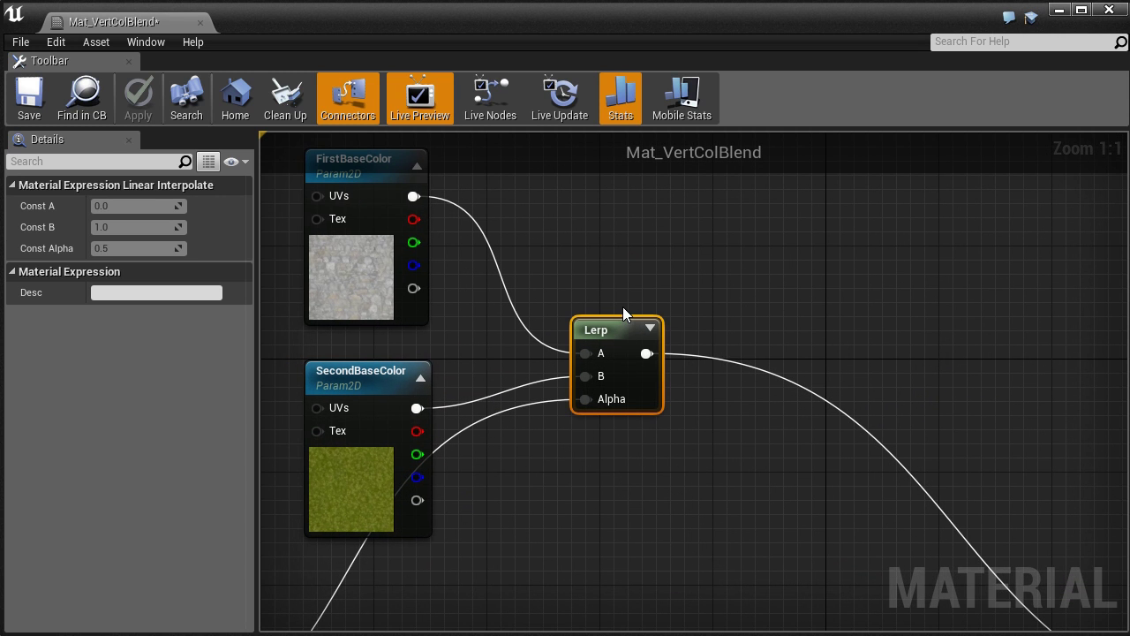
key("Delete")
right_click_drag(622, 315, 626, 338)
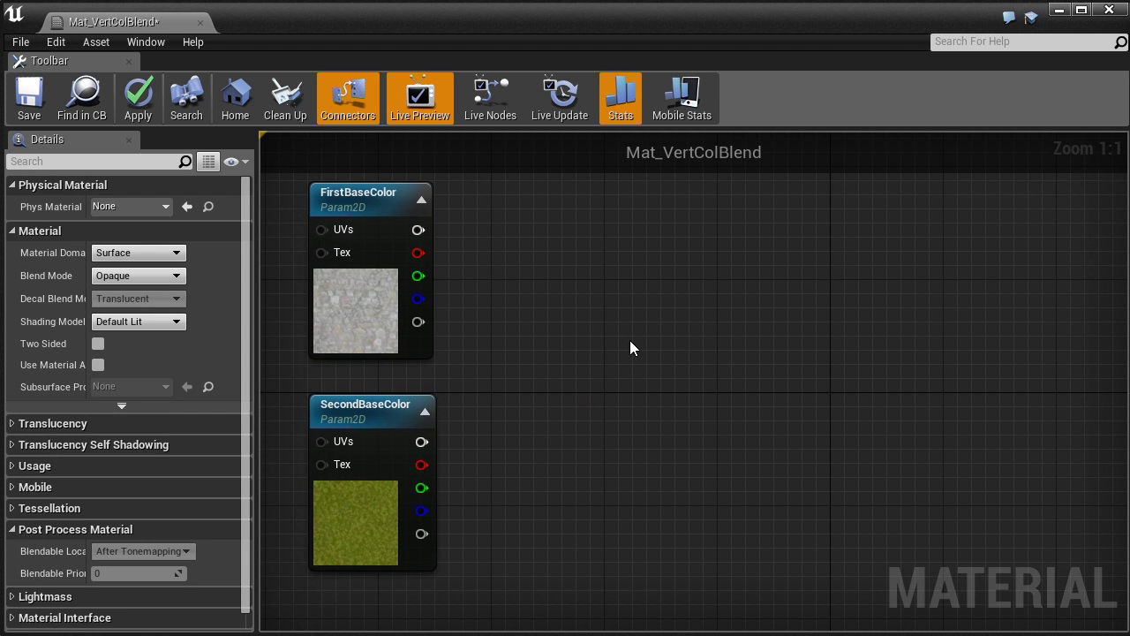
right_click(630, 340)
type("height")
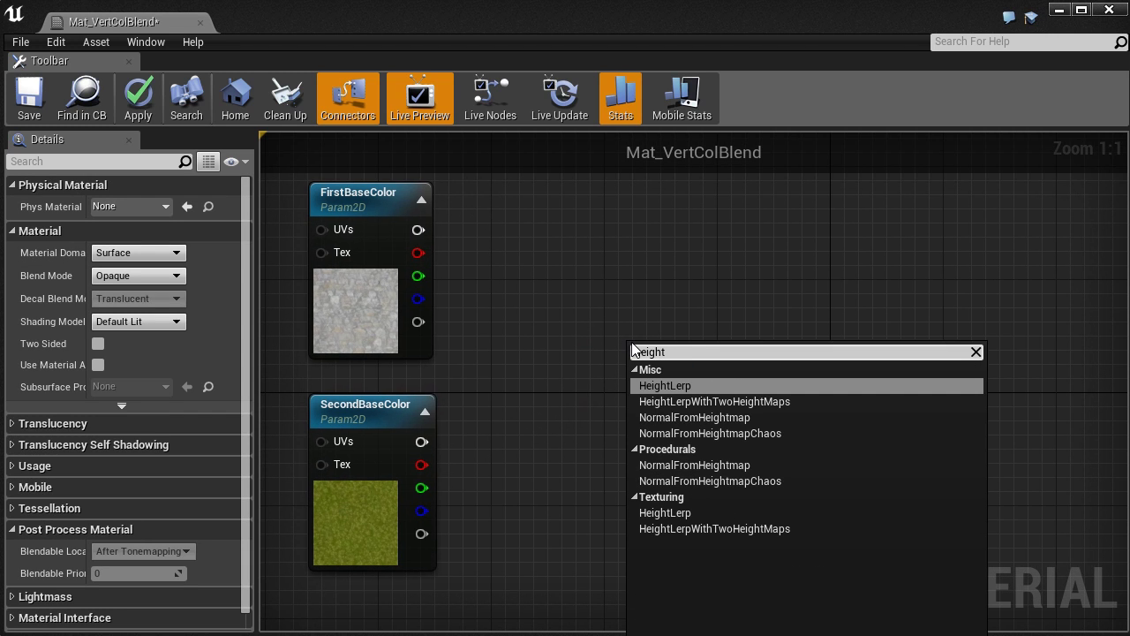
key("Return")
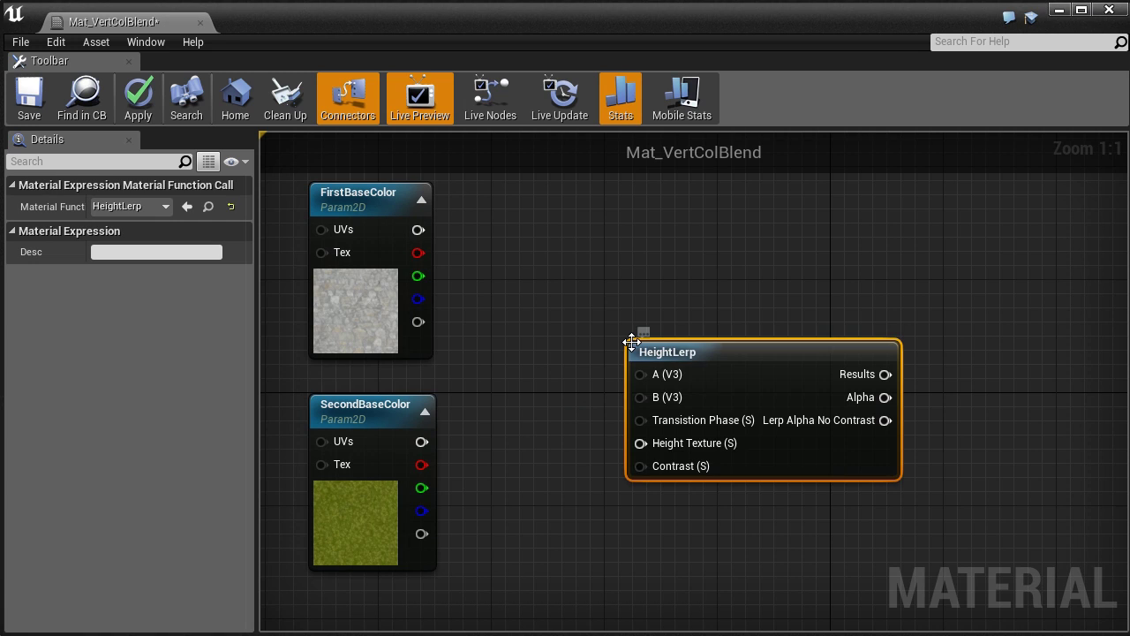
- Connect FirstBaseColor to the HeightLerp's A, SecondBaseColor to B, and the Vertex Color red channel to Transition Phase
left_click_drag(417, 230, 640, 374)
left_click_drag(421, 441, 640, 397)
right_click_drag(525, 559, 702, 436)
scroll(648, 474, "down", 2)
left_click_drag(385, 589, 784, 325)
scroll(803, 328, "up", 2)
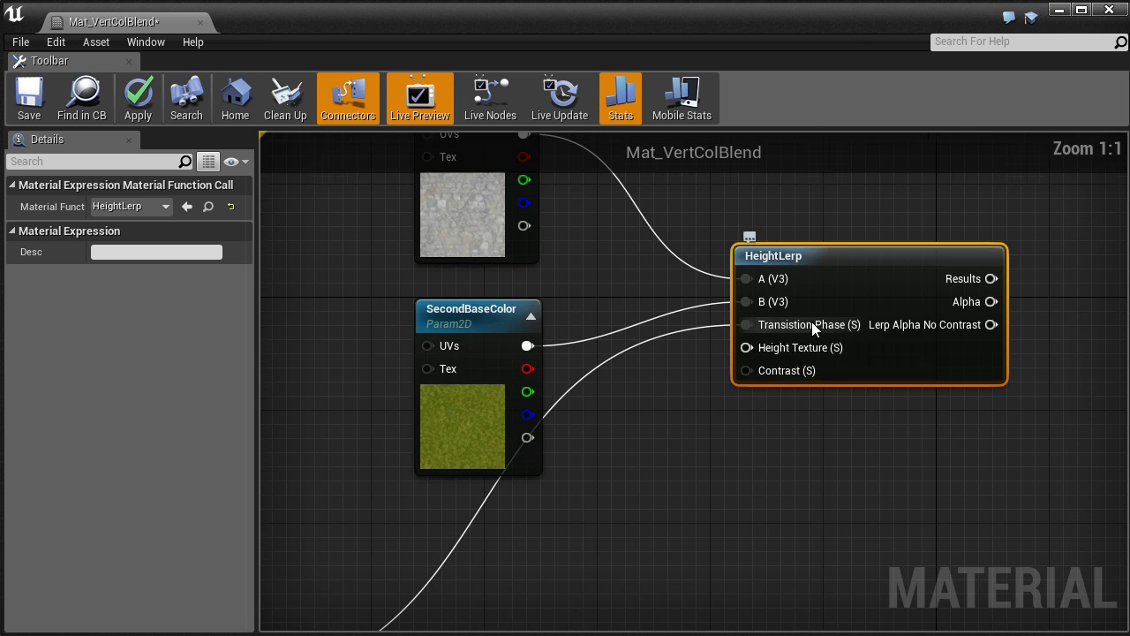
right_click_drag(772, 505, 767, 575)
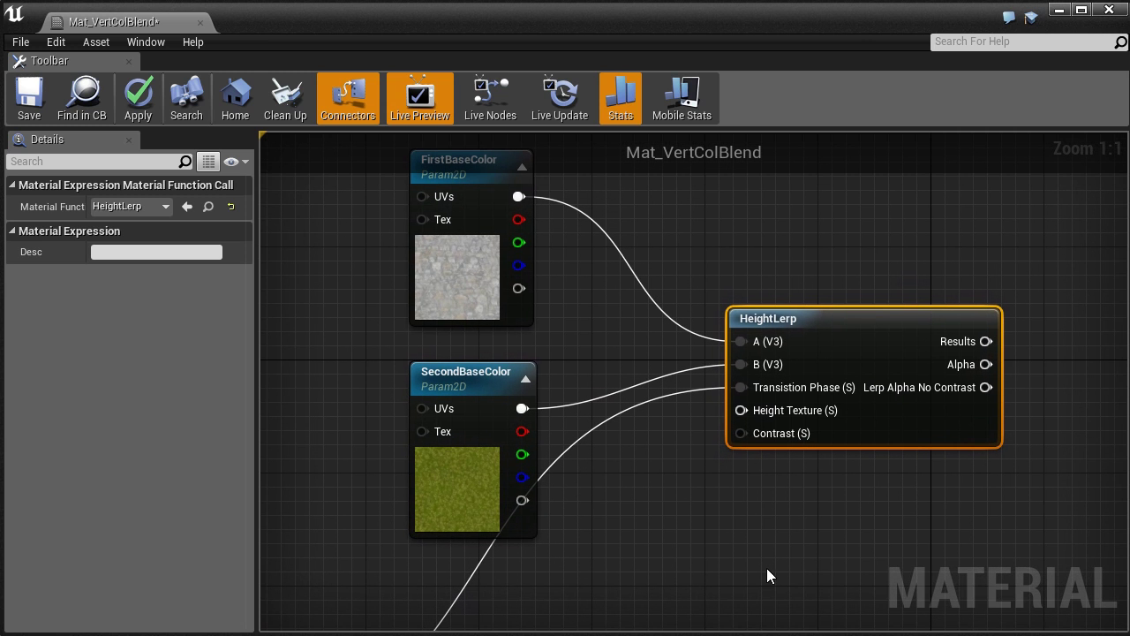
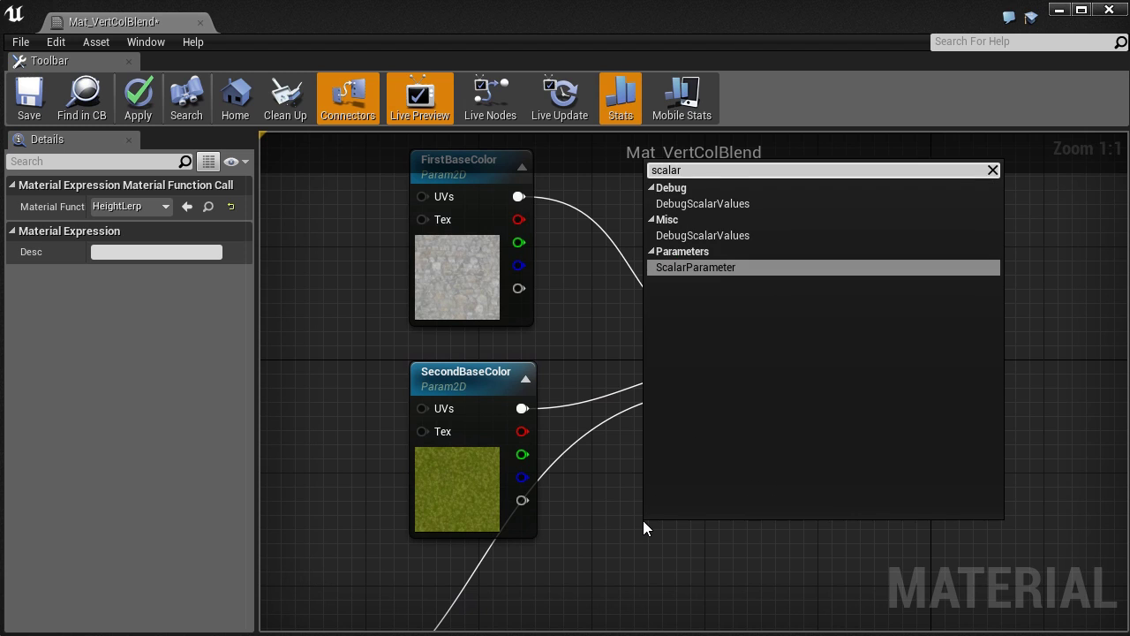
- Add a scalar parameter named Blend Contrast with slider max 8.0 and default value 0.33
key("Return")
left_click(171, 292)
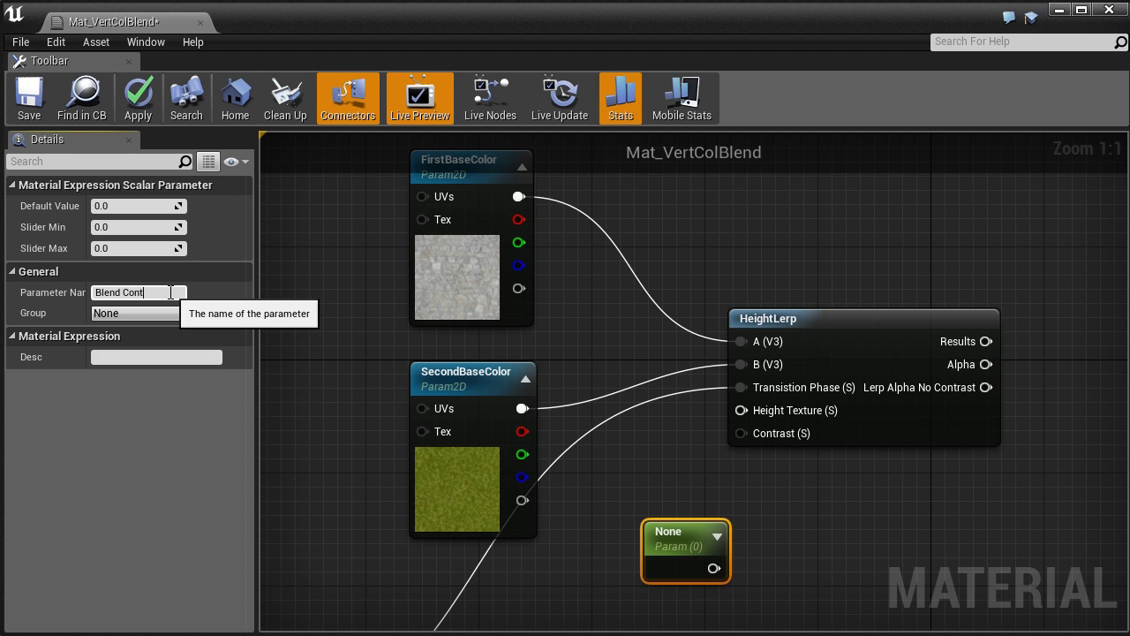
key("Return")
left_click(128, 248)
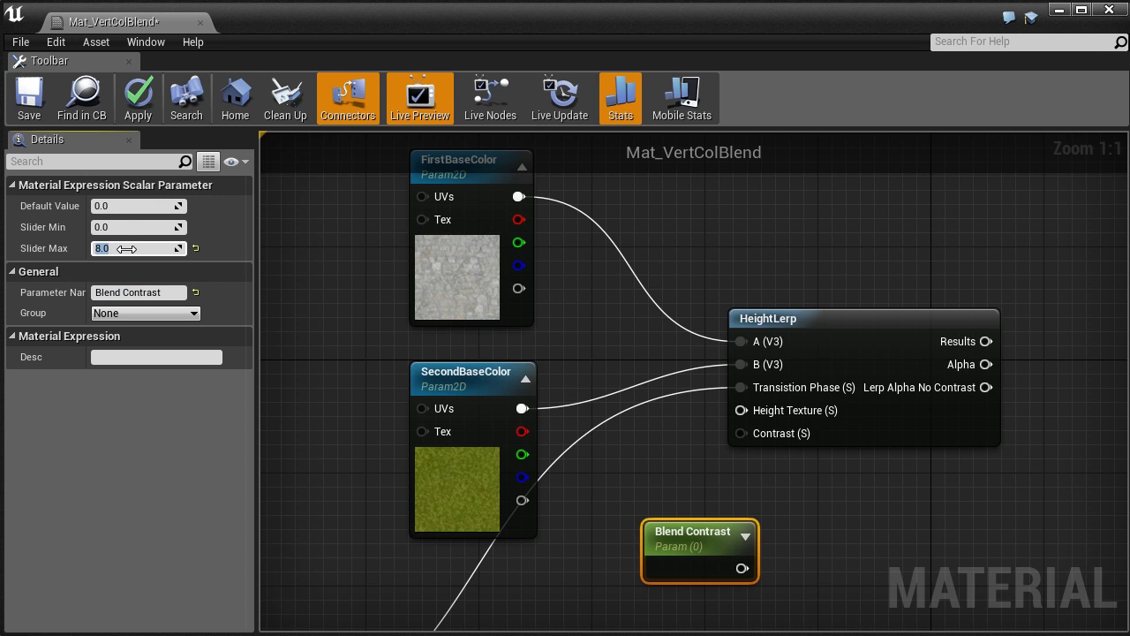
left_click(118, 210)
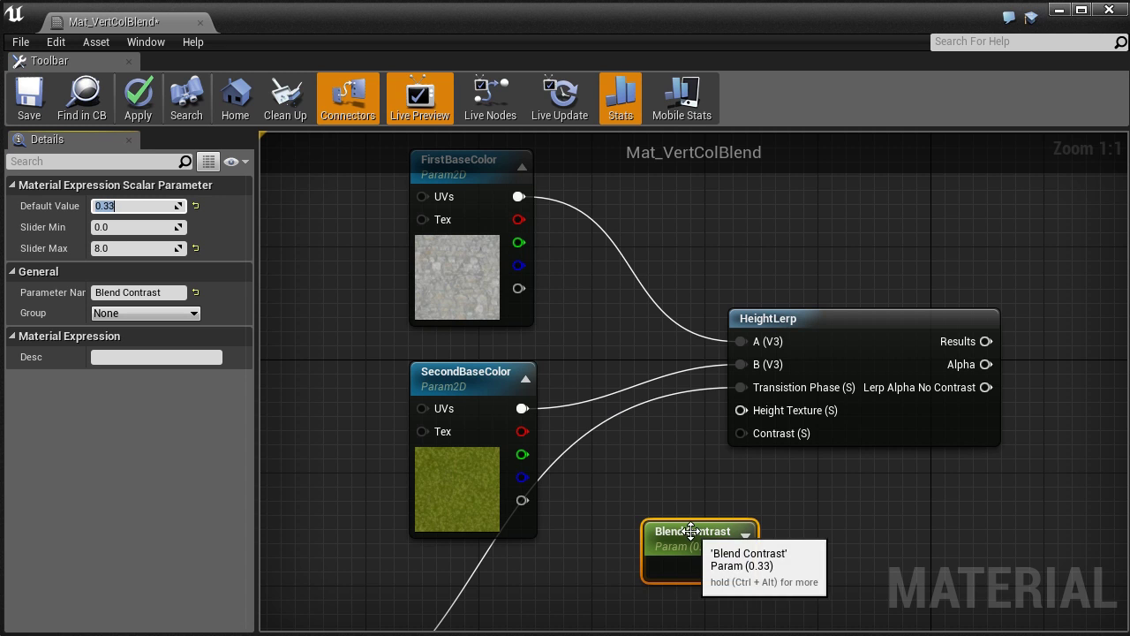
- Connect Blend Contrast to the HeightLerp's Contrast input and move the HeightLerp node slightly further from the texture parameters
left_click_drag(689, 533, 618, 562)
left_click_drag(665, 610, 745, 379)
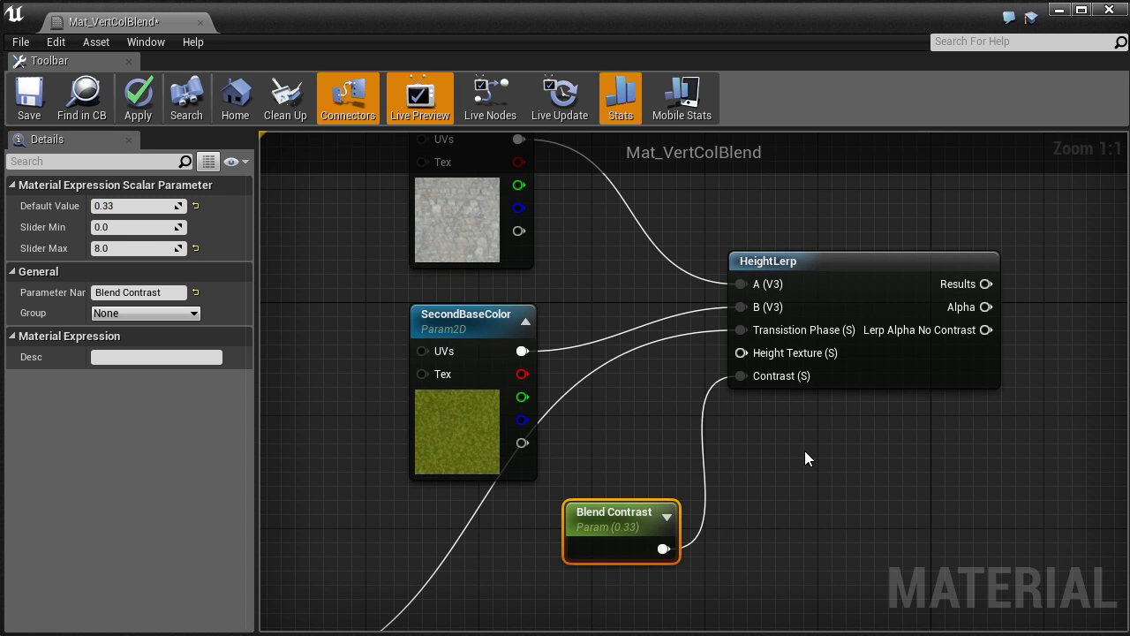
left_click(805, 453)
right_click_drag(879, 472, 828, 507)
left_click_drag(779, 306, 846, 304)
left_click(811, 507)
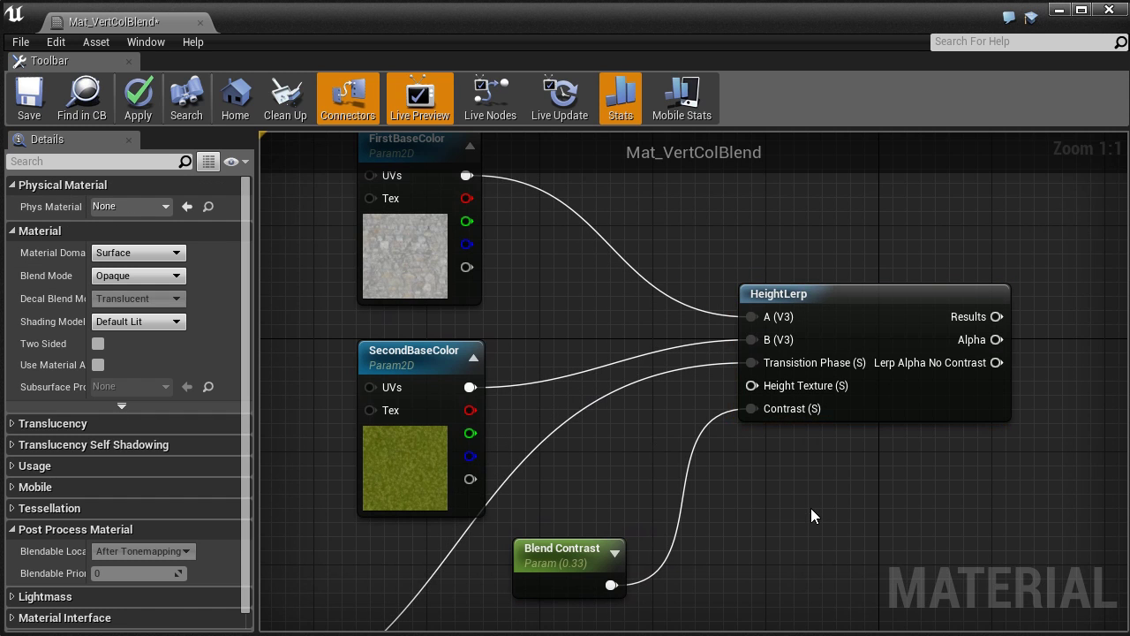
- Add a 2D texture parameter named Blend HeightMap above the Vertex Color node, using the MixingMaterials_Road_H texture with Linear Grayscale sampling
right_click_drag(811, 507, 782, 543)
scroll(782, 543, "down", 1)
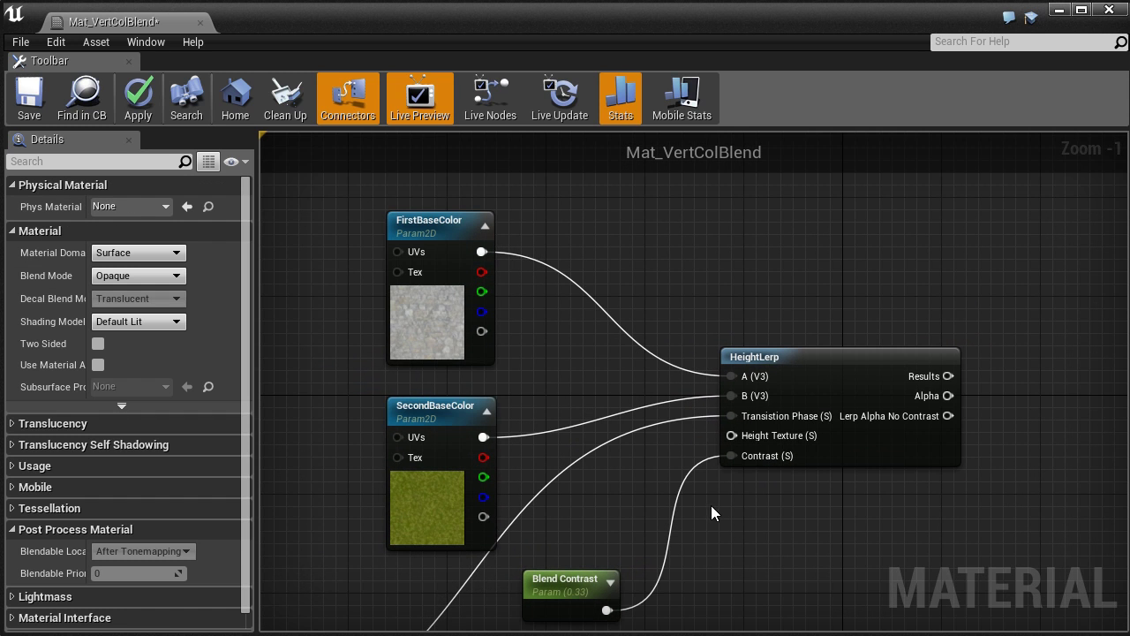
right_click_drag(378, 418, 396, 397)
scroll(423, 473, "down", 1)
right_click_drag(423, 474, 495, 411)
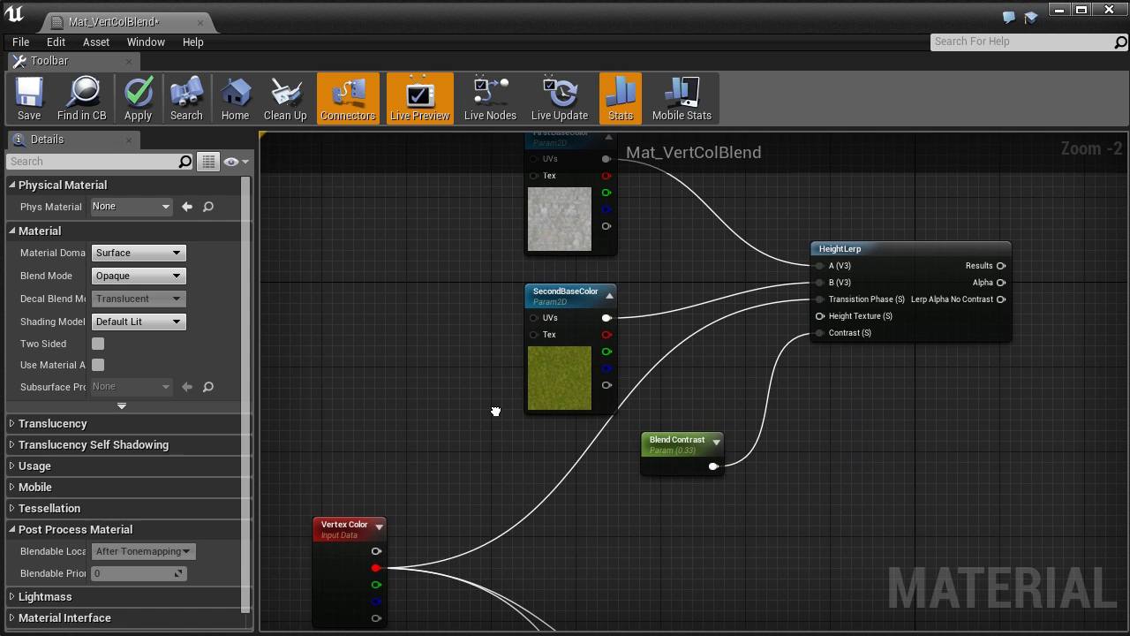
right_click(338, 405)
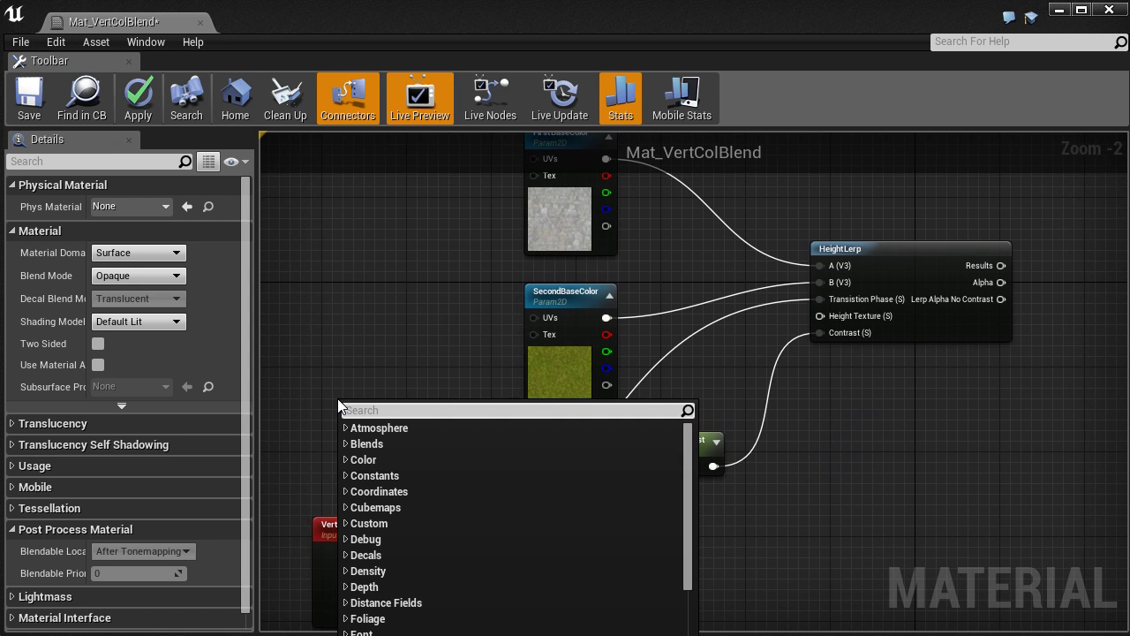
type("param 2d")
left_click(405, 459)
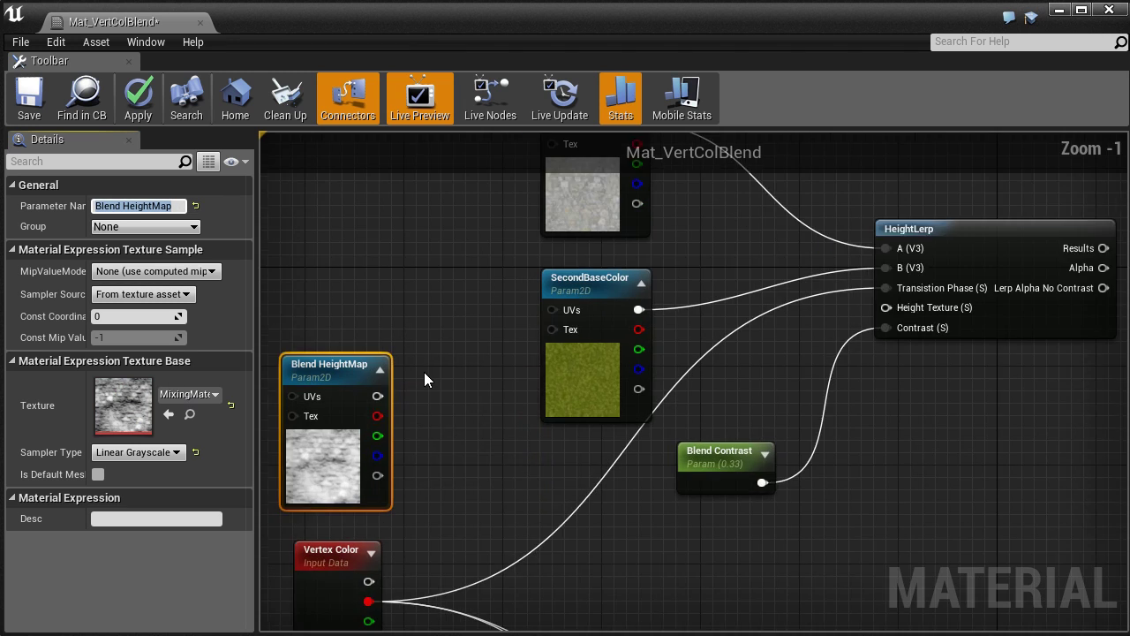
- Connect Blend HeightMap's combined output to the HeightLerp's Height Texture input and inspect the height texture in its own editor
scroll(424, 374, "up", 1)
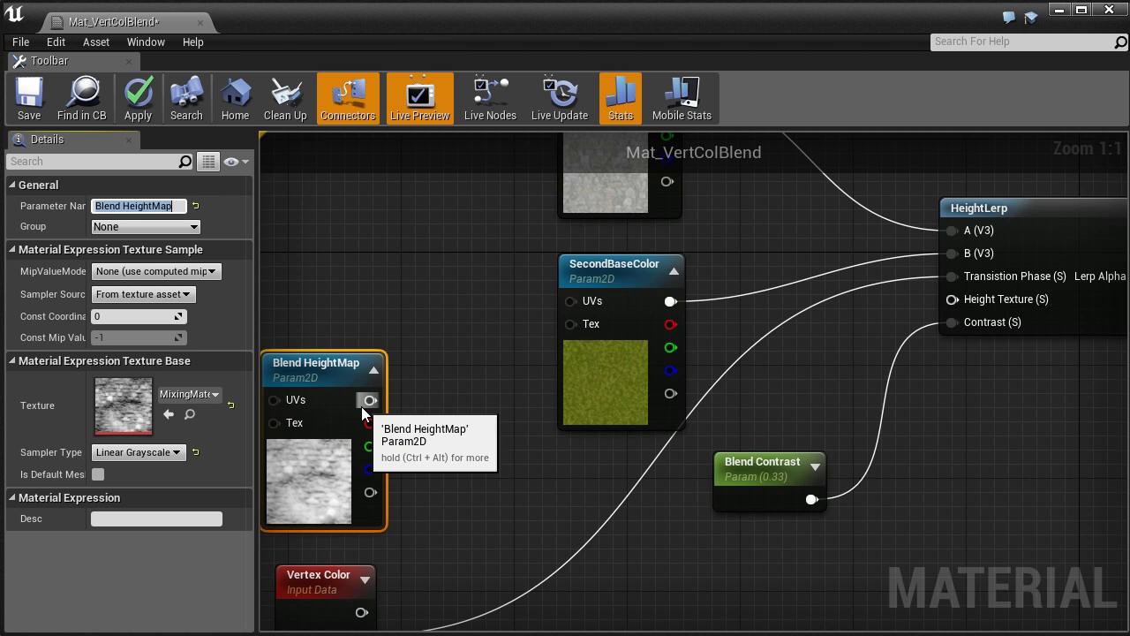
left_click_drag(370, 400, 965, 312)
double_click(118, 424)
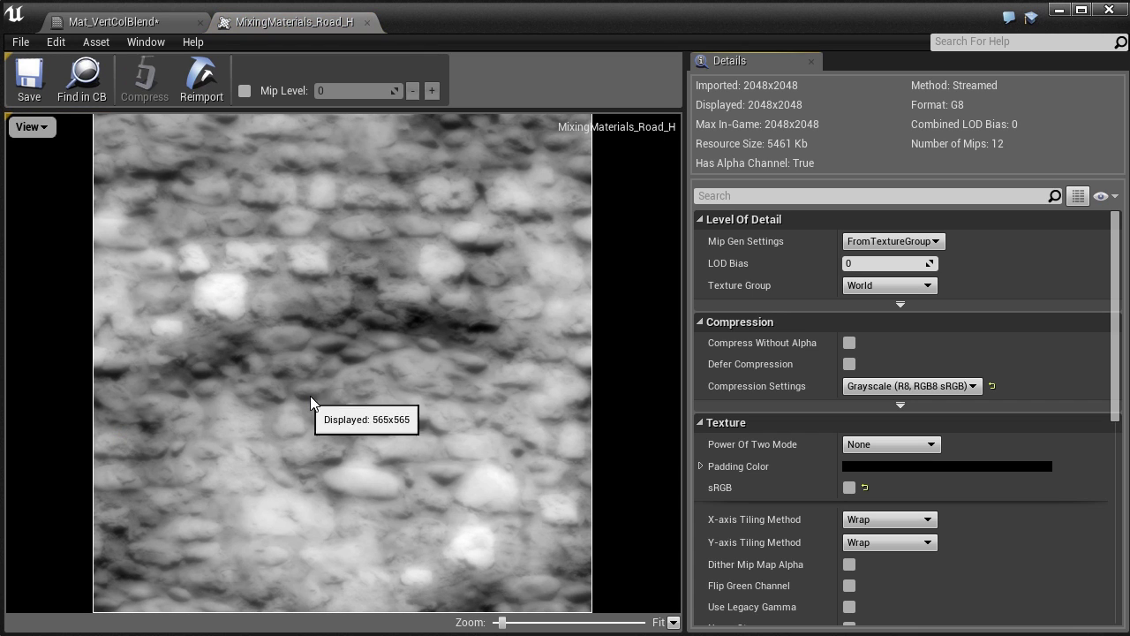
left_click(369, 26)
- Save the Mat_VertColBlend material
right_click_drag(853, 367, 543, 470)
scroll(725, 510, "down", 1)
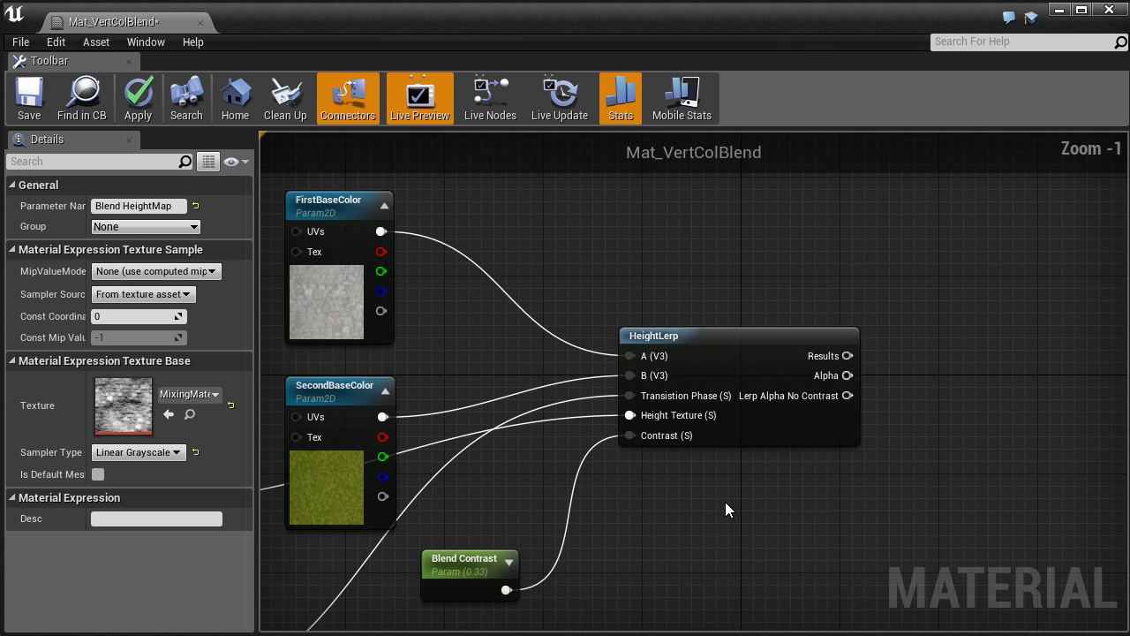
key("ctrl+s")
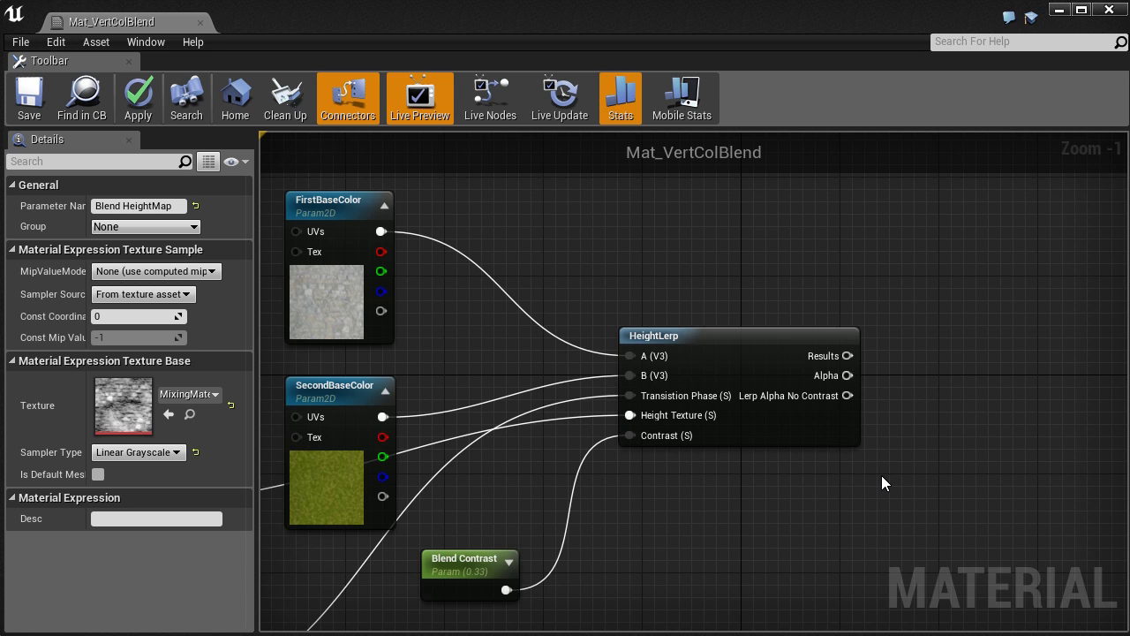
- Connect the HeightLerp's Results output to the material's Base Color and apply the material
scroll(881, 475, "down", 1)
right_click_drag(881, 475, 714, 402)
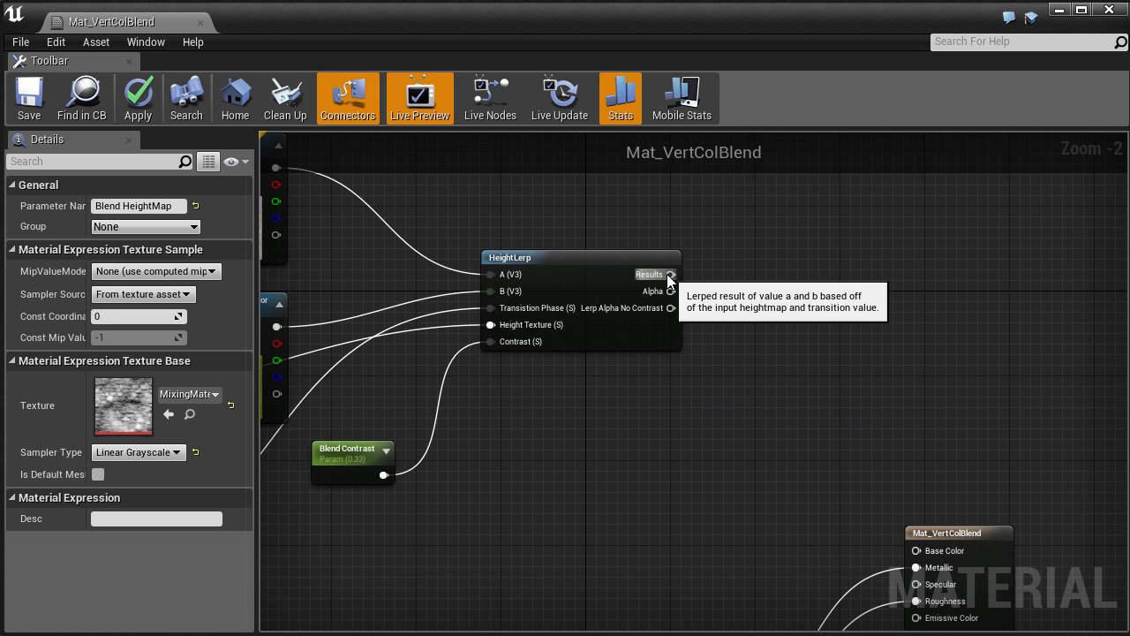
left_click_drag(672, 274, 915, 550)
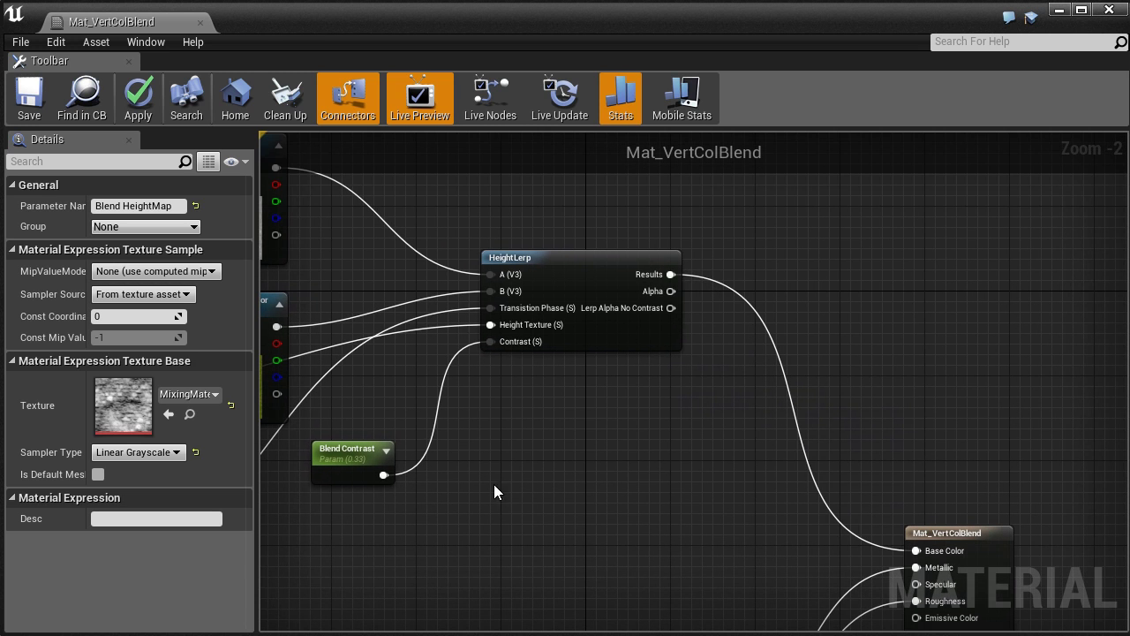
left_click(138, 97)
- Narrow the material editor window to uncover the level viewport, and make that viewport fullscreen facing the mossy wall
left_click_drag(3, 157, 484, 157)
right_click(370, 211)
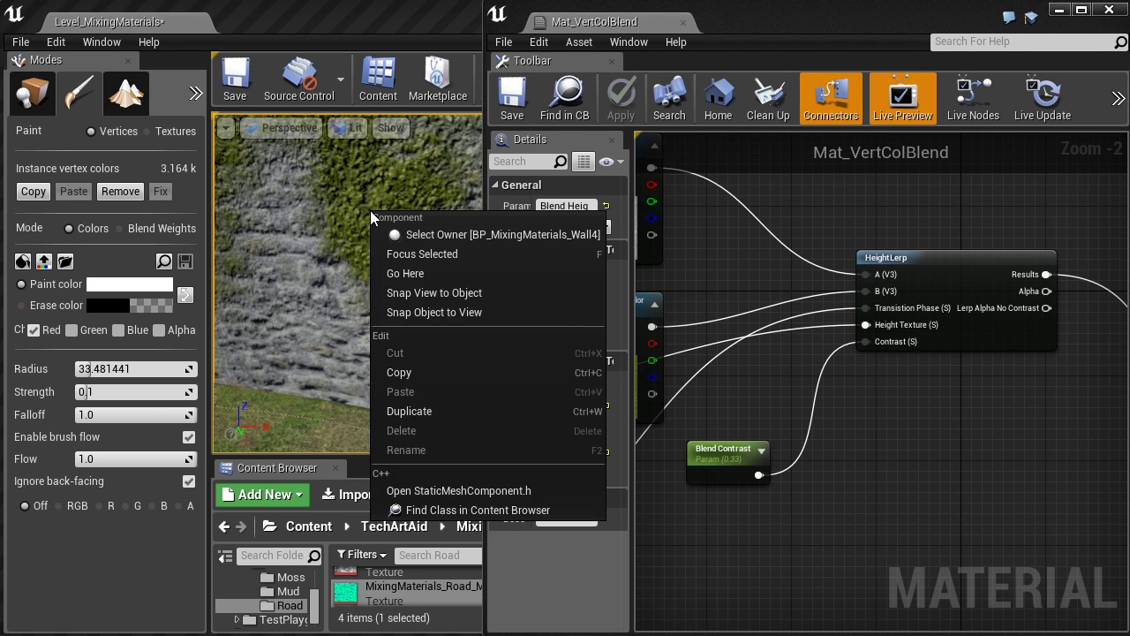
right_click(338, 197)
left_click(322, 200)
key("F11")
right_click_drag(316, 204, 328, 210)
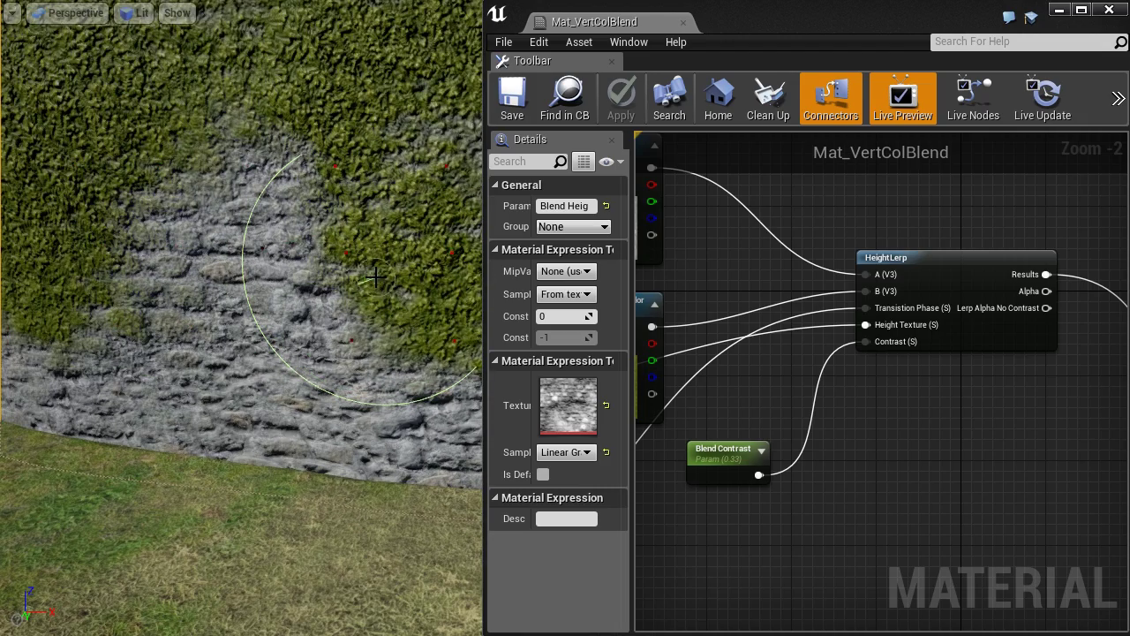
- Set Blend Contrast's default value to 4.0 and paint moss patches on the lower stone area of the wall
right_click_drag(791, 544, 856, 542)
left_click(776, 454)
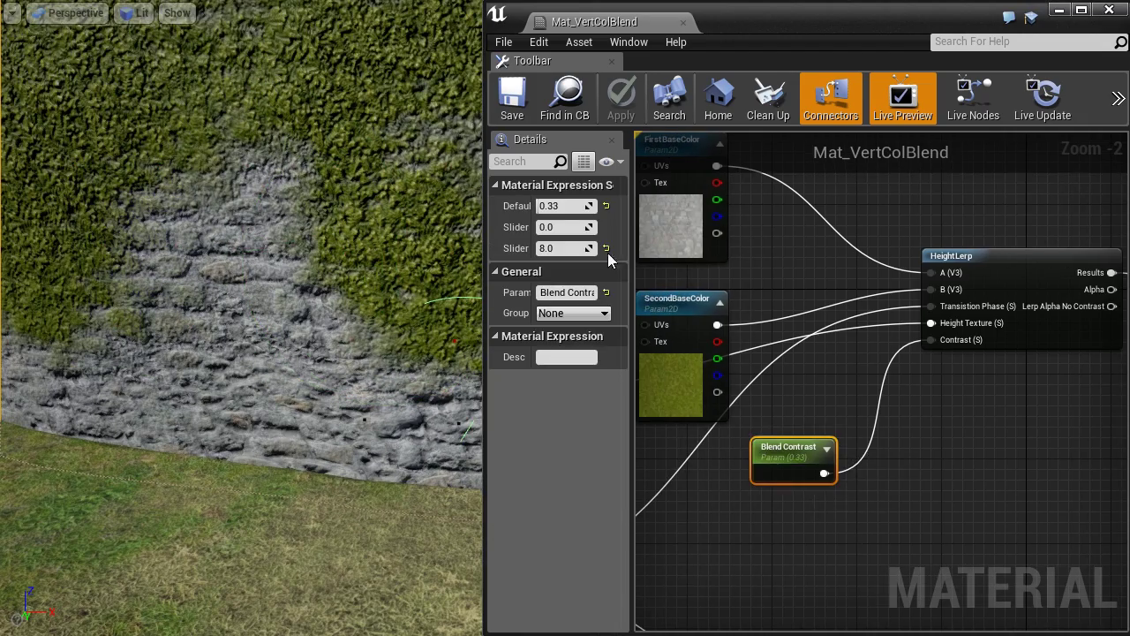
mouse_move(572, 205)
left_mouse_down()
mouse_move(618, 205)
mouse_move(572, 206)
left_mouse_up()
mouse_move(305, 208)
left_mouse_down()
mouse_move(336, 233)
mouse_move(274, 322)
mouse_move(256, 327)
mouse_move(243, 305)
mouse_move(221, 340)
left_mouse_up()
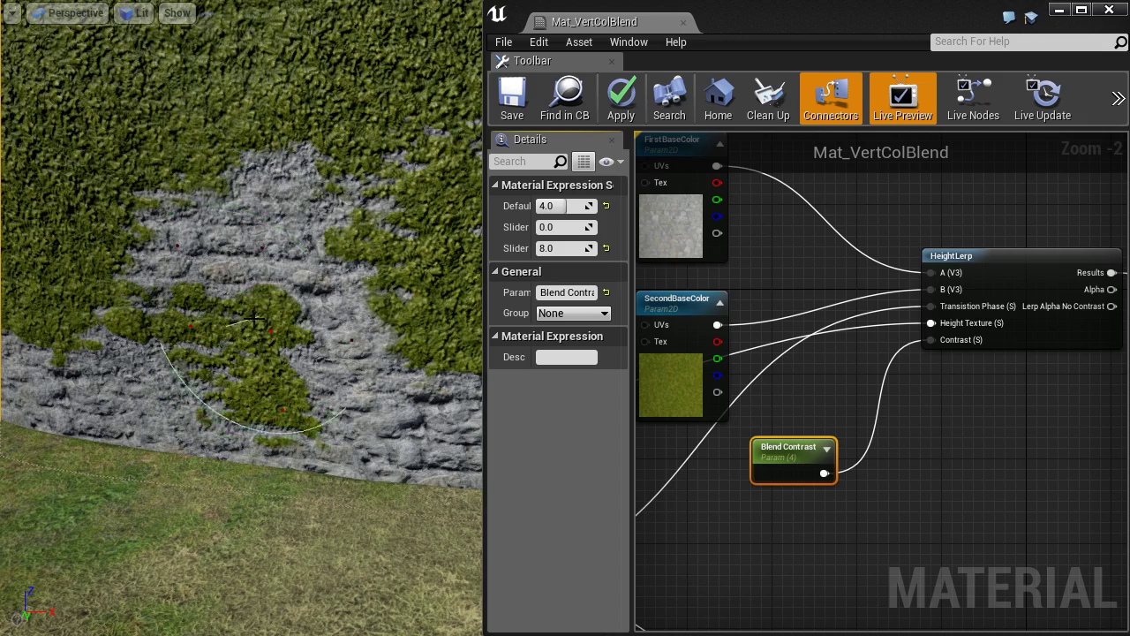
mouse_move(206, 386)
right_mouse_down()
mouse_move(273, 353)
mouse_move(159, 397)
right_mouse_up()
right_click_drag(194, 362, 204, 344)
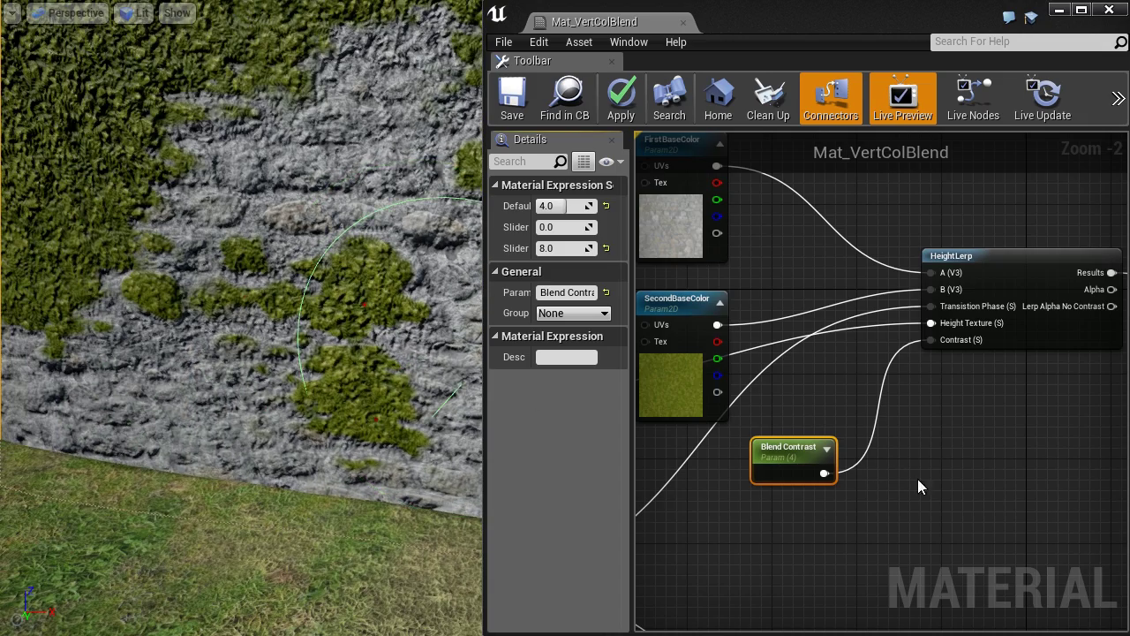
- Move the Blend HeightMap node further away from the base color textures to make room for another node
scroll(917, 478, "down", 1)
scroll(953, 479, "down", 2)
scroll(952, 511, "up", 1)
right_click_drag(718, 541, 821, 468)
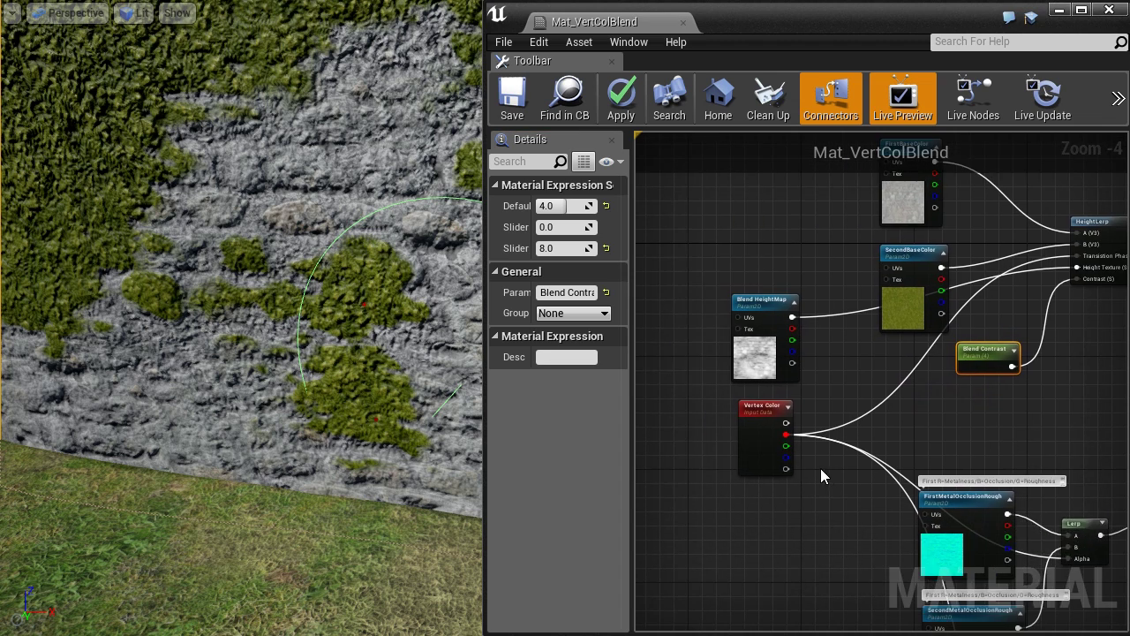
scroll(864, 429, "up", 1)
right_click_drag(865, 429, 963, 518)
left_click_drag(823, 358, 667, 347)
left_click(734, 284)
- Add a OneMinus node beside Blend HeightMap and give it the node comment "Inversion"
right_click_drag(762, 293, 851, 308)
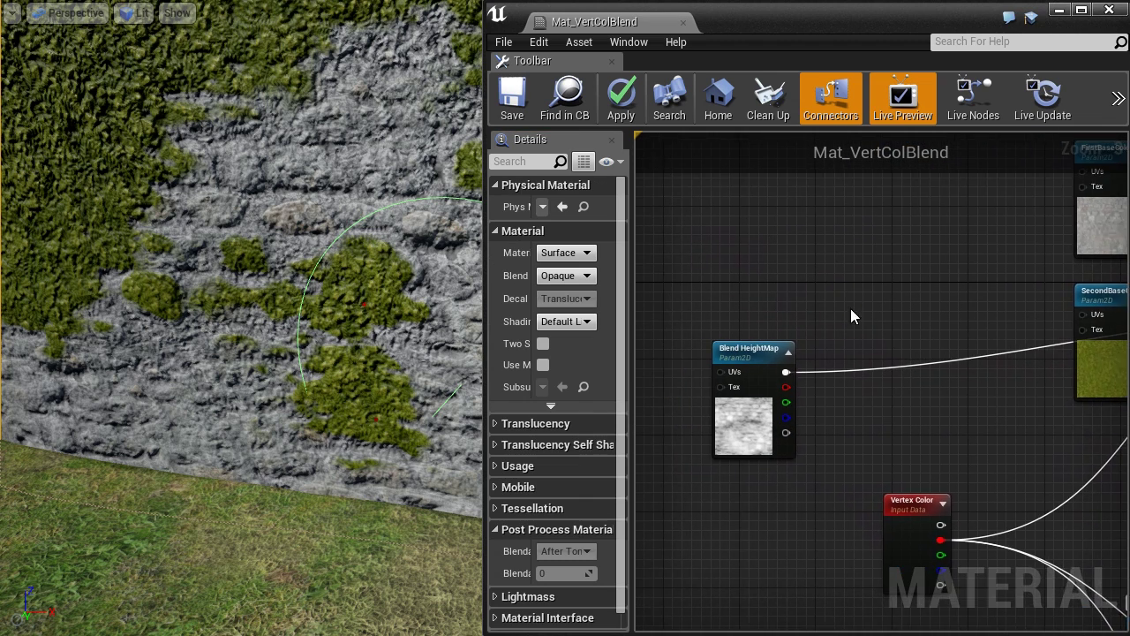
scroll(843, 318, "up", 1)
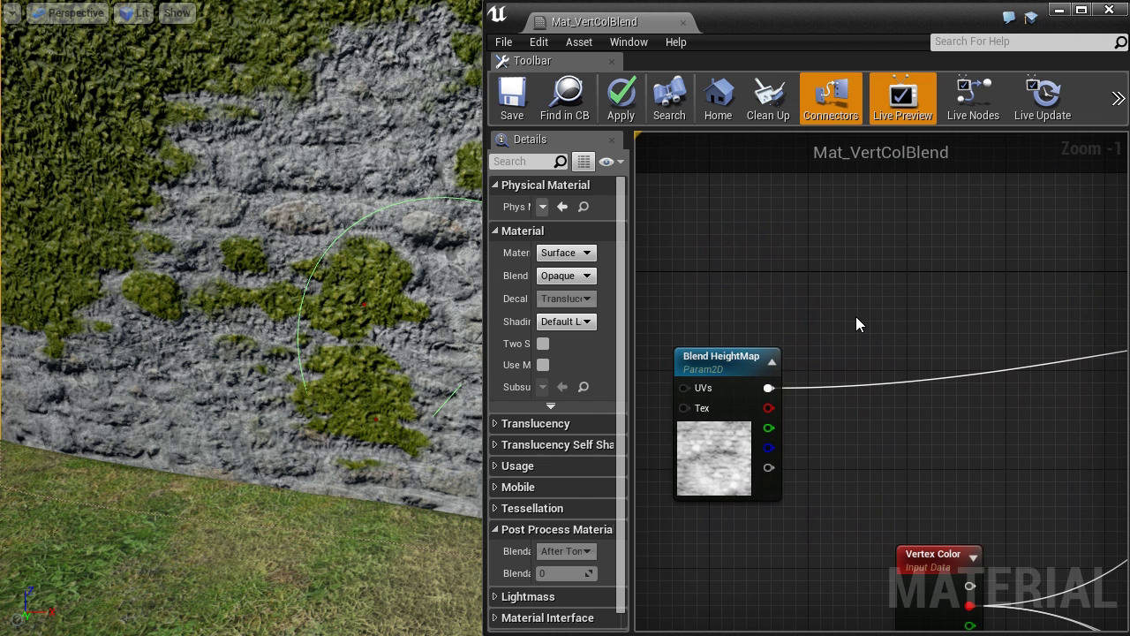
right_click(856, 317)
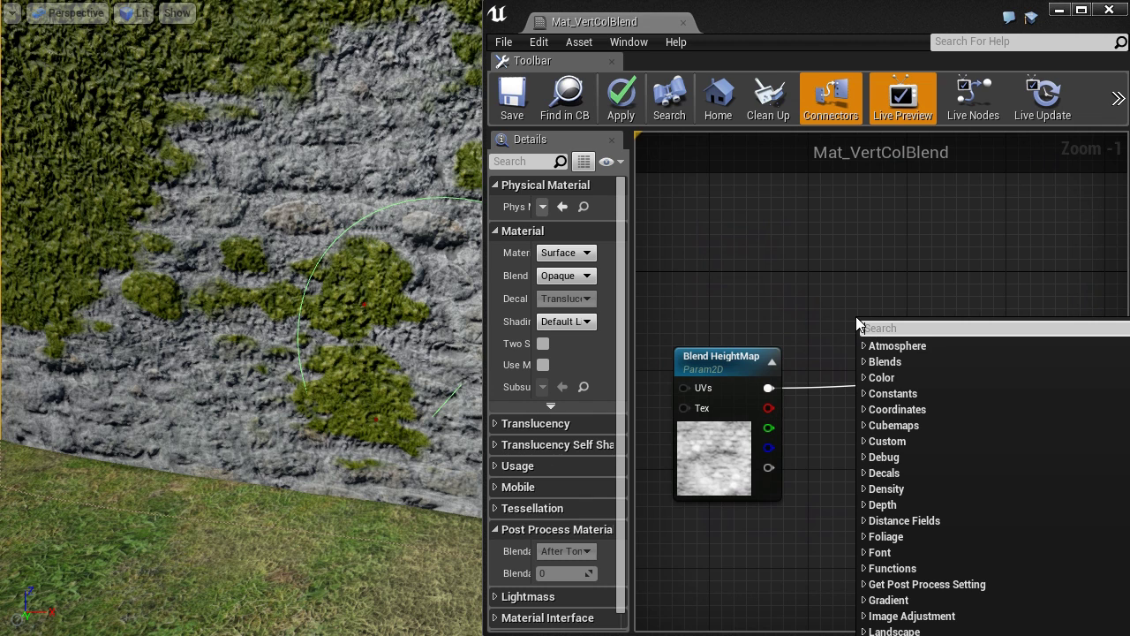
type("1 -")
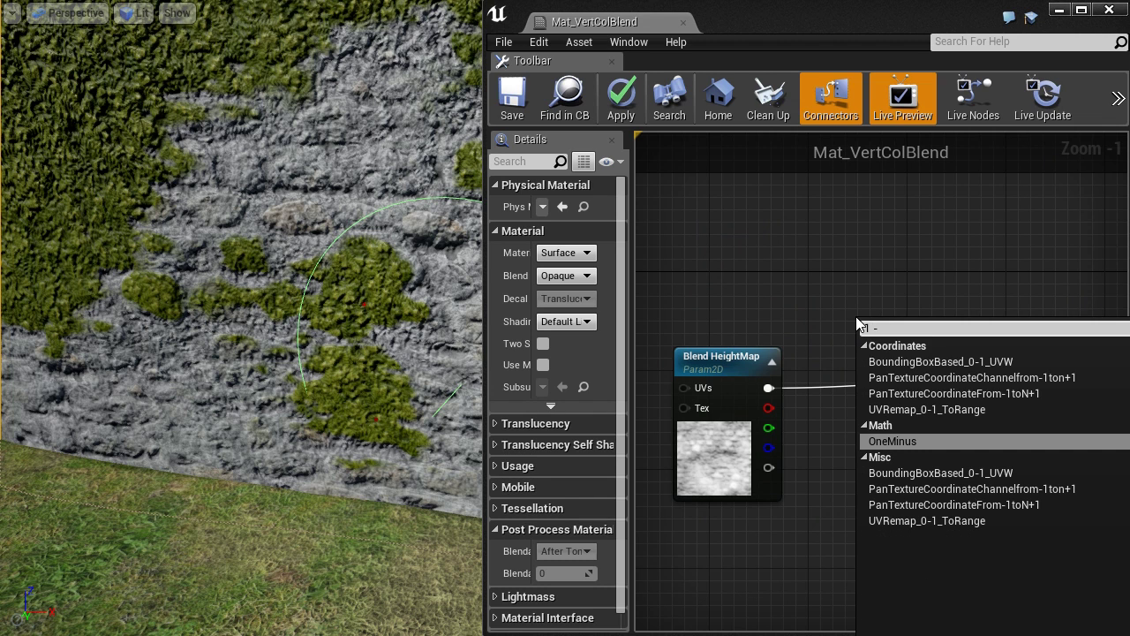
left_click(929, 441)
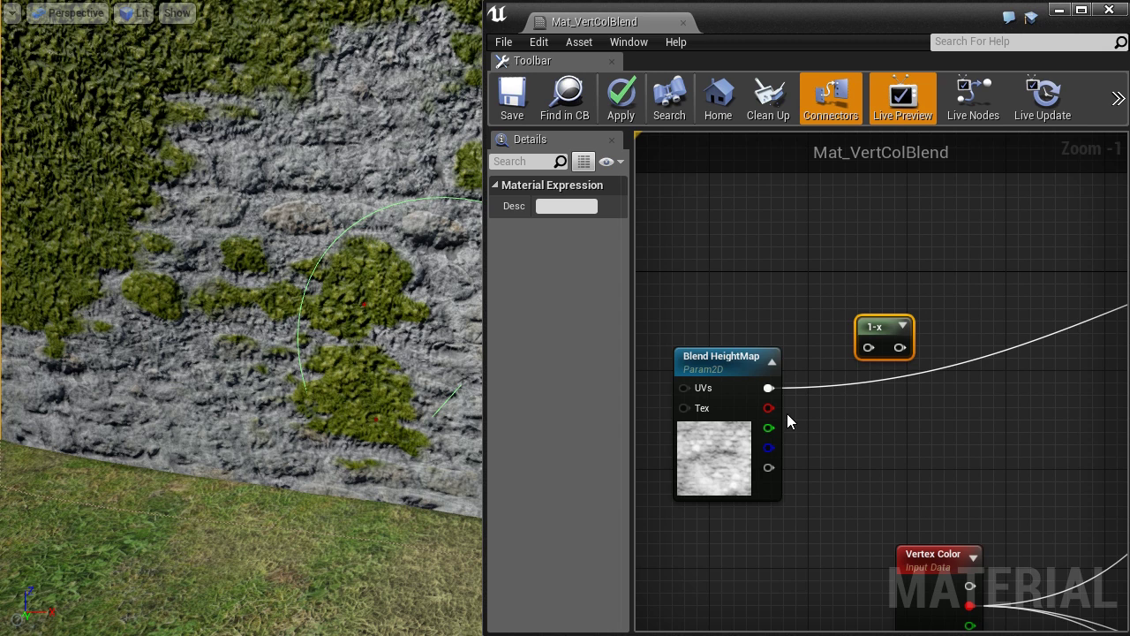
right_click(891, 333)
left_click(971, 592)
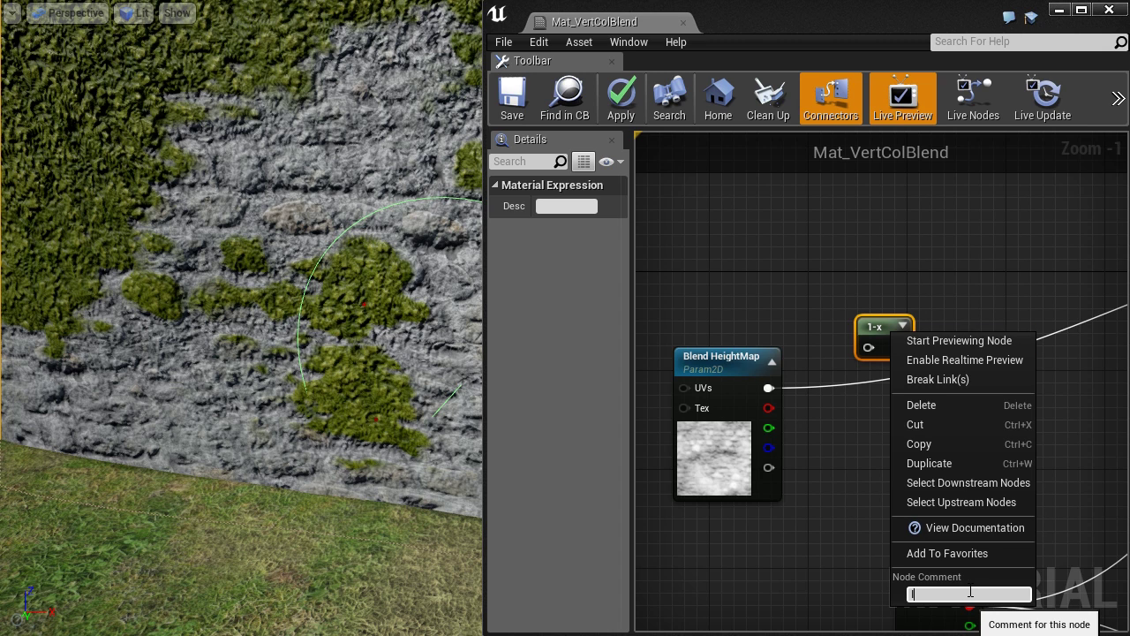
type("Inversion")
key("Return")
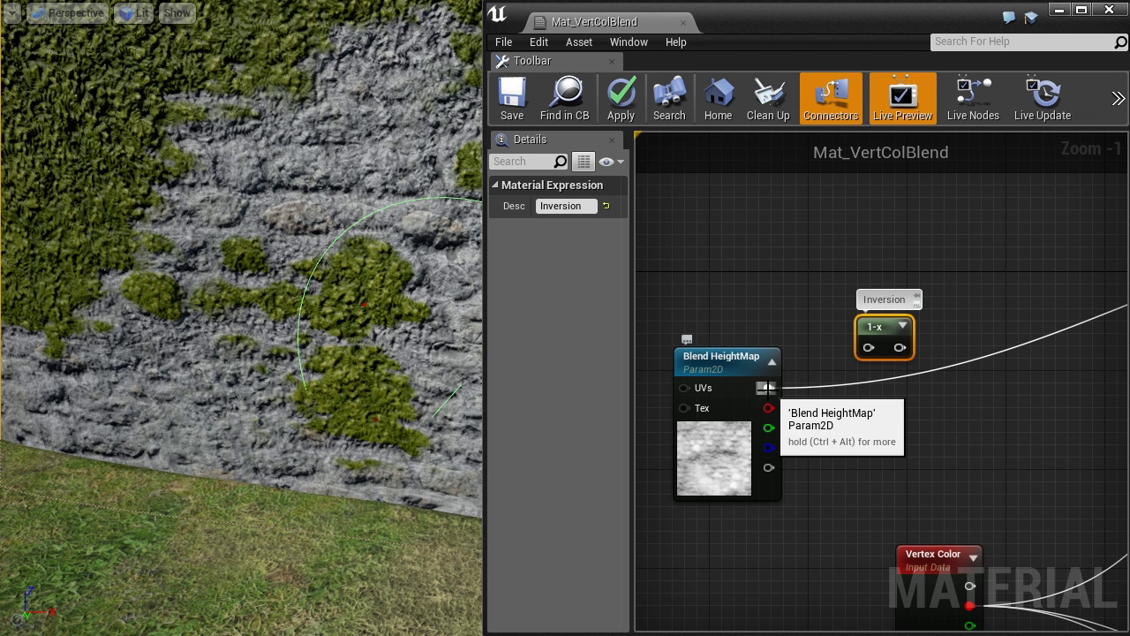
- Route Blend HeightMap through the 1-x node into the HeightLerp's Height Texture input
left_click_drag(768, 388, 867, 350)
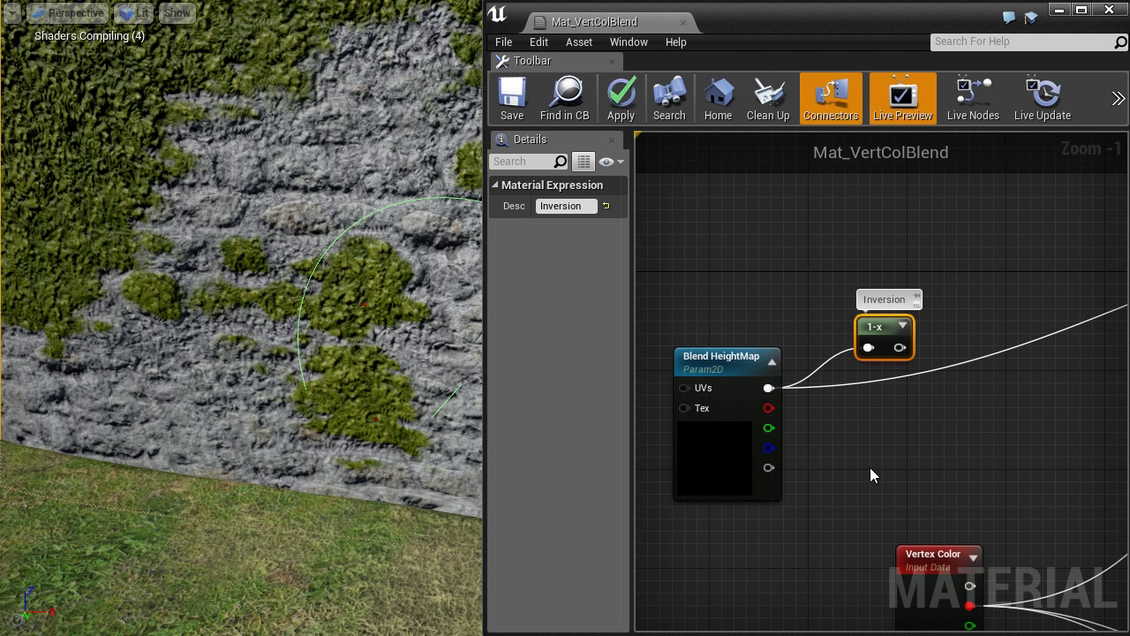
scroll(887, 470, "down", 1)
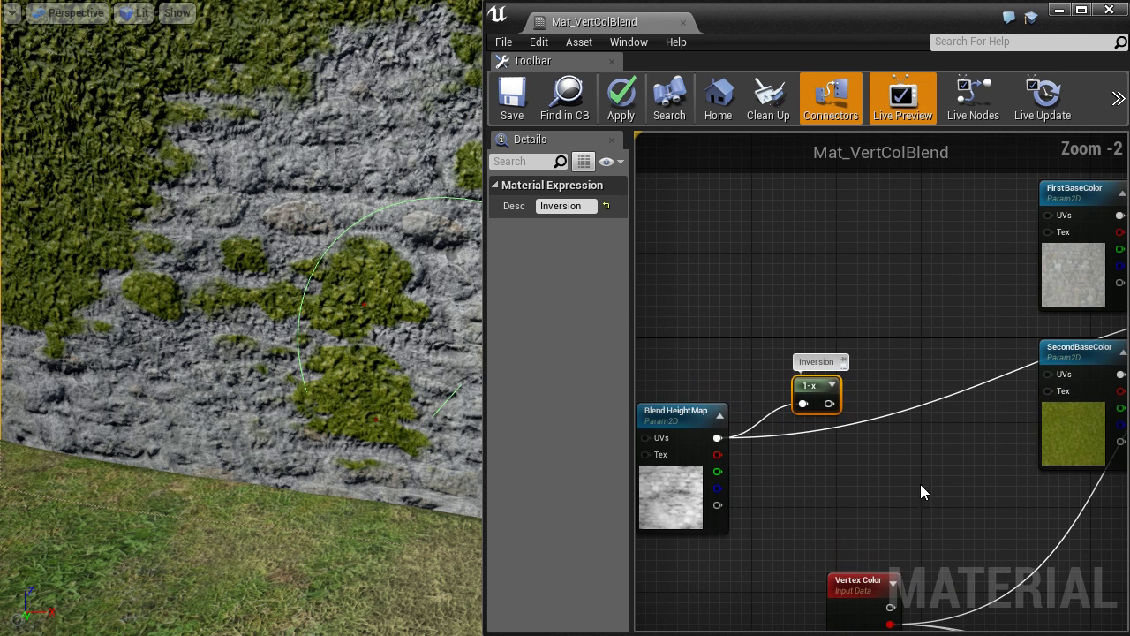
scroll(928, 487, "down", 1)
right_click_drag(950, 490, 783, 482)
scroll(938, 495, "down", 1)
left_click_drag(686, 411, 1024, 391)
- Apply the material and brush moss onto and off the wall to test the inverted height blend
right_click_drag(672, 492, 854, 459)
scroll(855, 459, "up", 1)
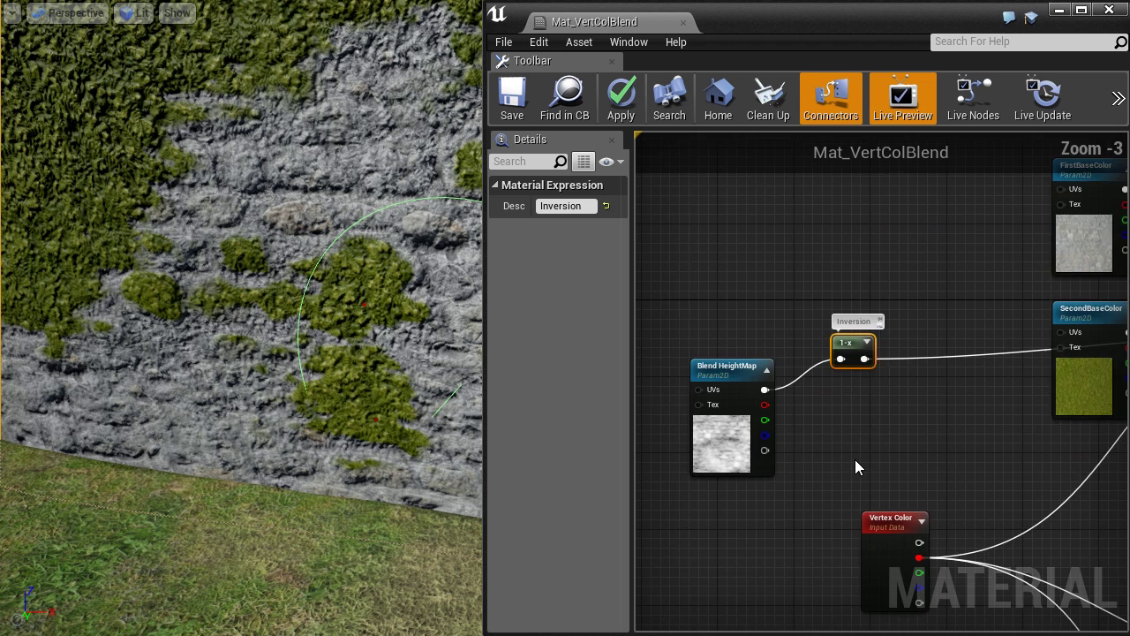
scroll(854, 459, "up", 1)
left_click(622, 106)
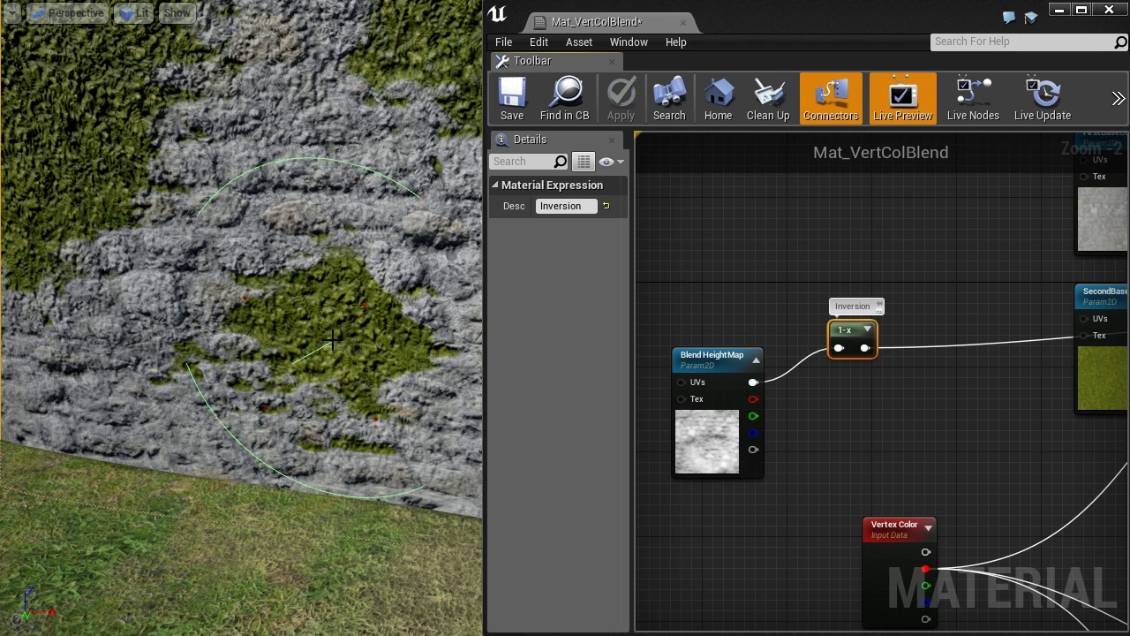
mouse_move(332, 339)
left_mouse_down()
mouse_move(274, 362)
mouse_move(220, 344)
mouse_move(292, 265)
mouse_move(240, 240)
mouse_move(159, 331)
mouse_move(349, 291)
mouse_move(353, 309)
left_mouse_up()
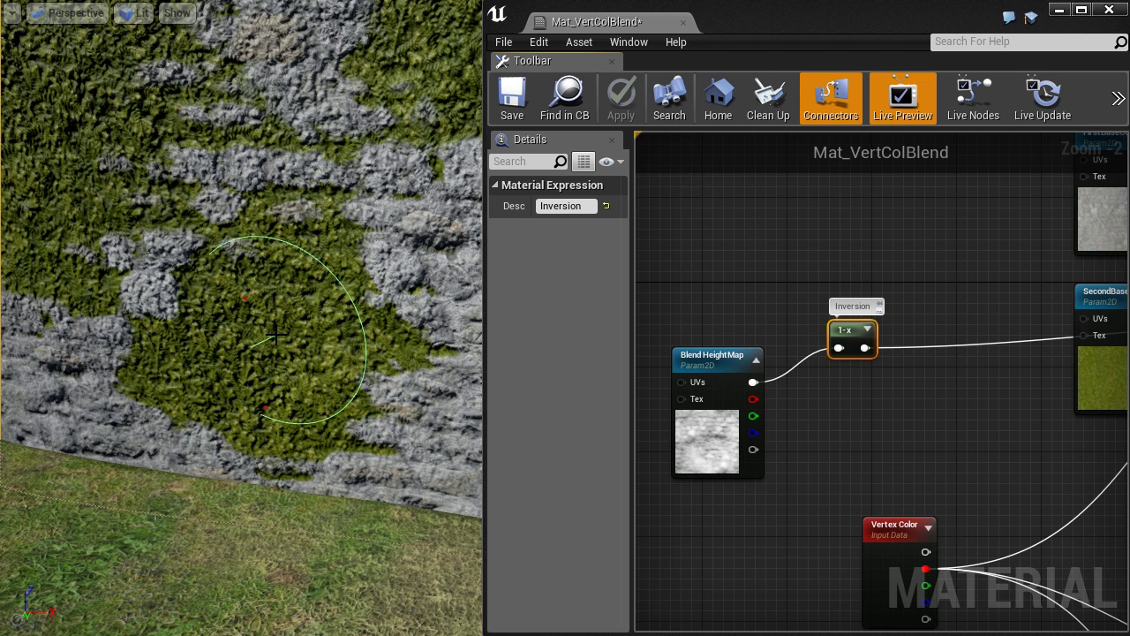
mouse_move(275, 333)
left_mouse_down()
mouse_move(252, 256)
mouse_move(309, 345)
mouse_move(262, 385)
mouse_move(176, 353)
mouse_move(300, 300)
mouse_move(309, 345)
mouse_move(420, 305)
mouse_move(335, 265)
mouse_move(353, 301)
mouse_move(142, 371)
mouse_move(177, 389)
left_mouse_up()
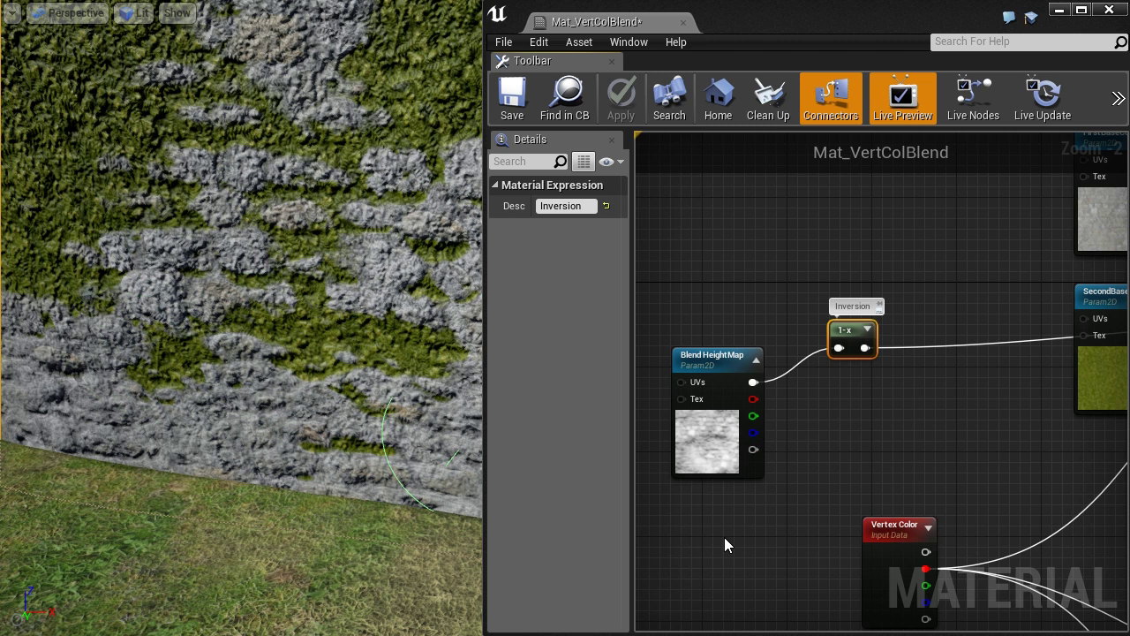
- Add a scalar parameter named Blend Invert Heightmap above the Blend HeightMap node
right_click(746, 249)
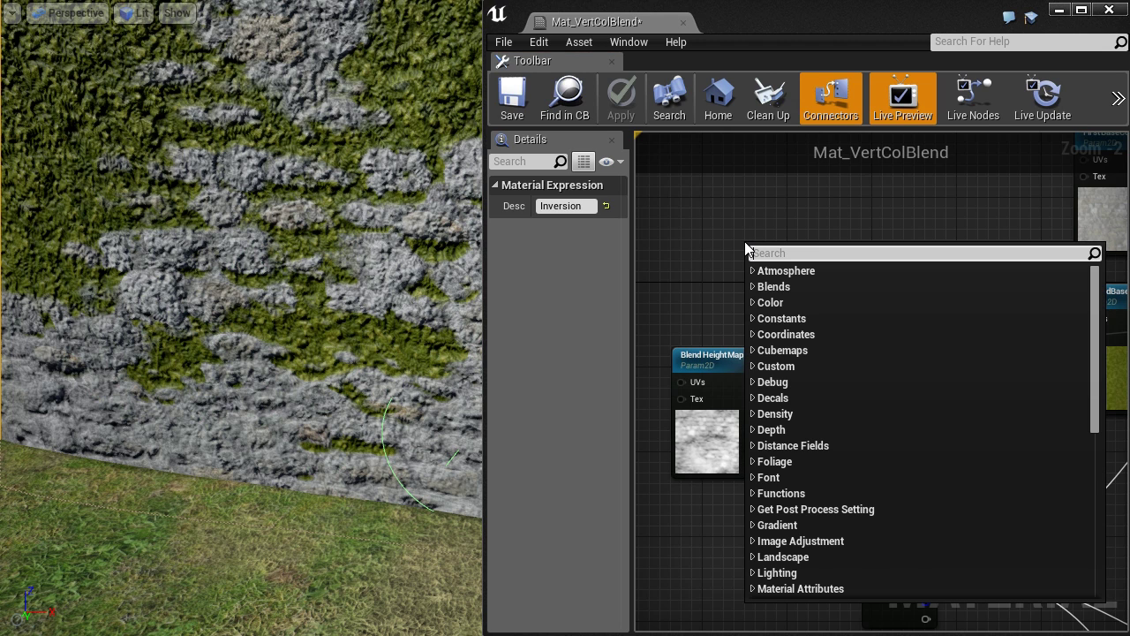
type("scalar")
key("Return")
left_click(570, 299)
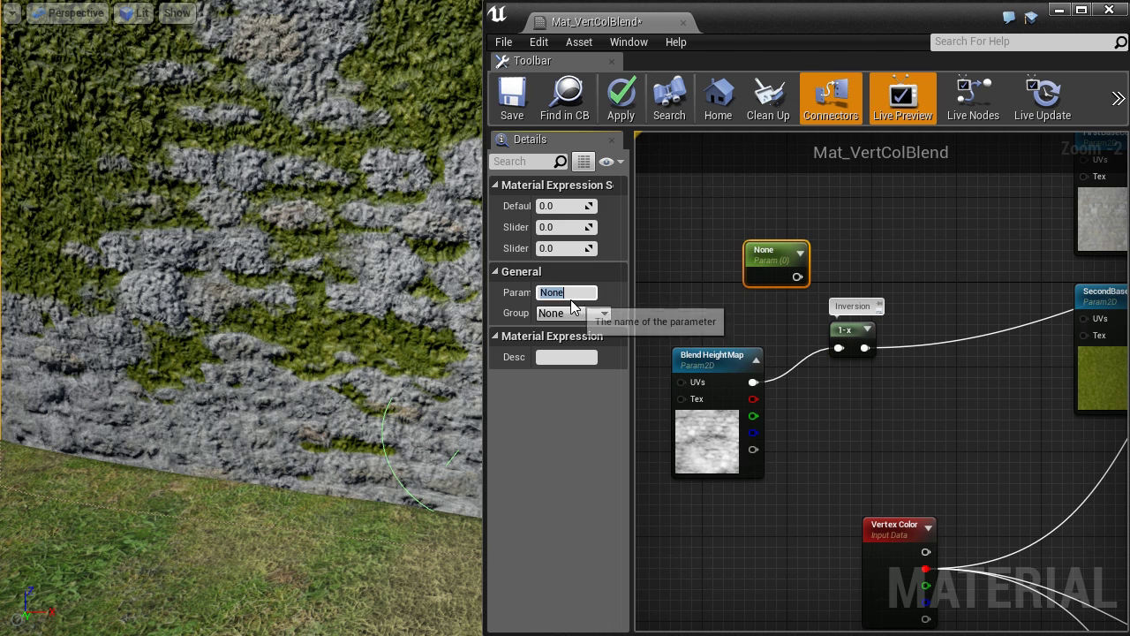
type("Use Inversion")
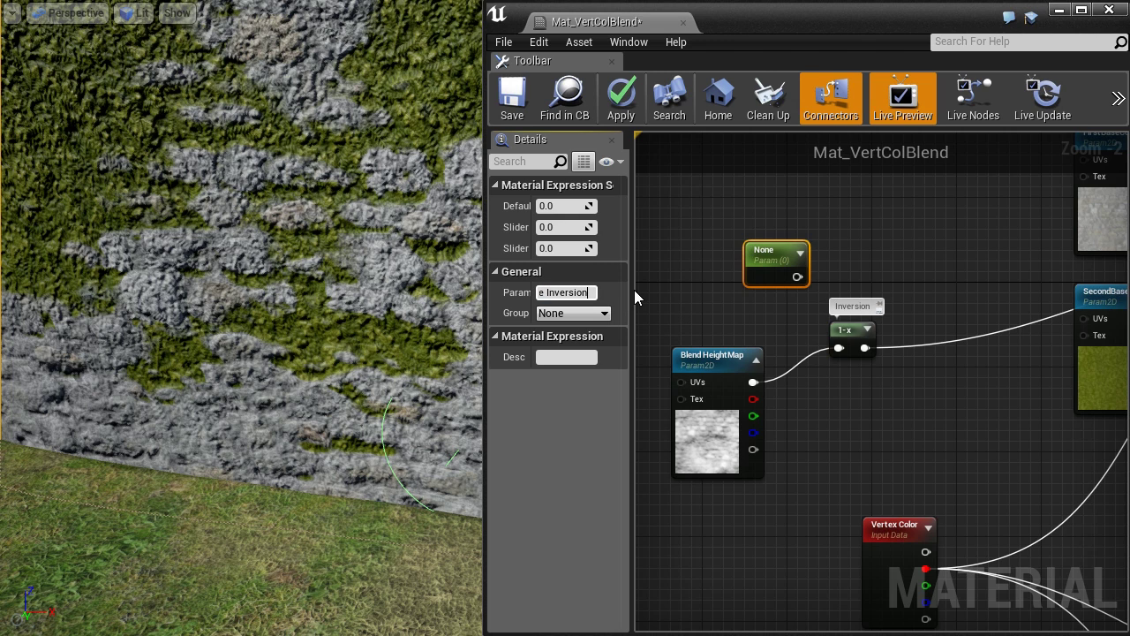
key("Home")
key("ctrl+Delete")
type("Blend")
key("ctrl+Delete")
type("Heightmap")
key("Return")
- Shift the Blend Invert Heightmap node slightly away from the 1-x node and set its slider maximum to 1.0
scroll(716, 308, "up", 2)
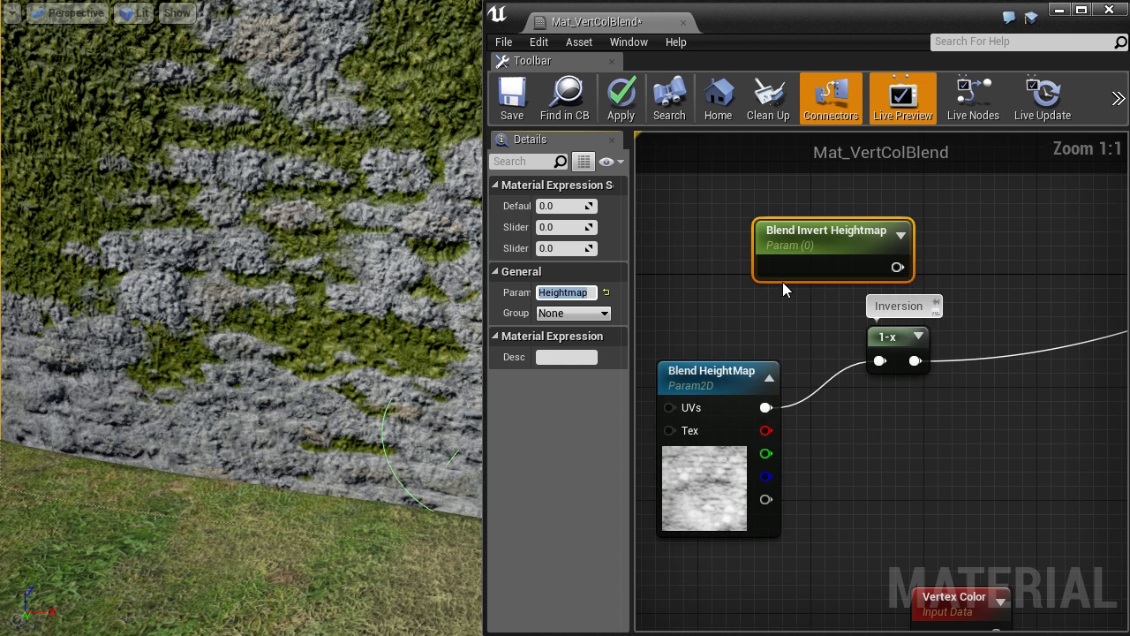
left_click_drag(782, 281, 741, 266)
type("1")
key("Return")
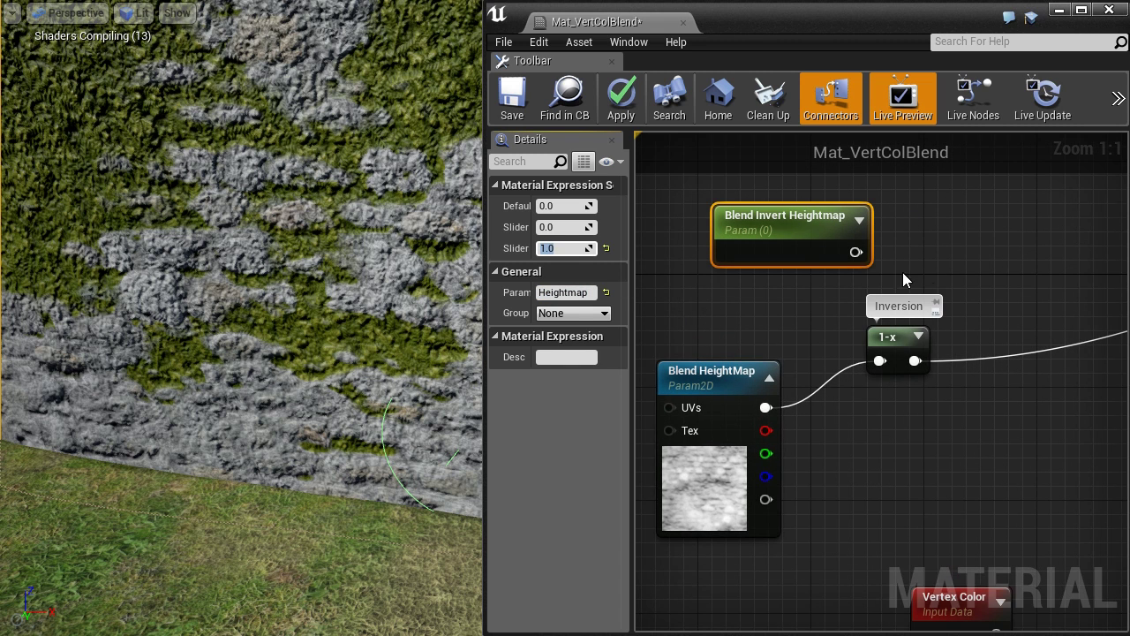
right_click_drag(978, 262, 959, 303)
scroll(957, 296, "down", 1)
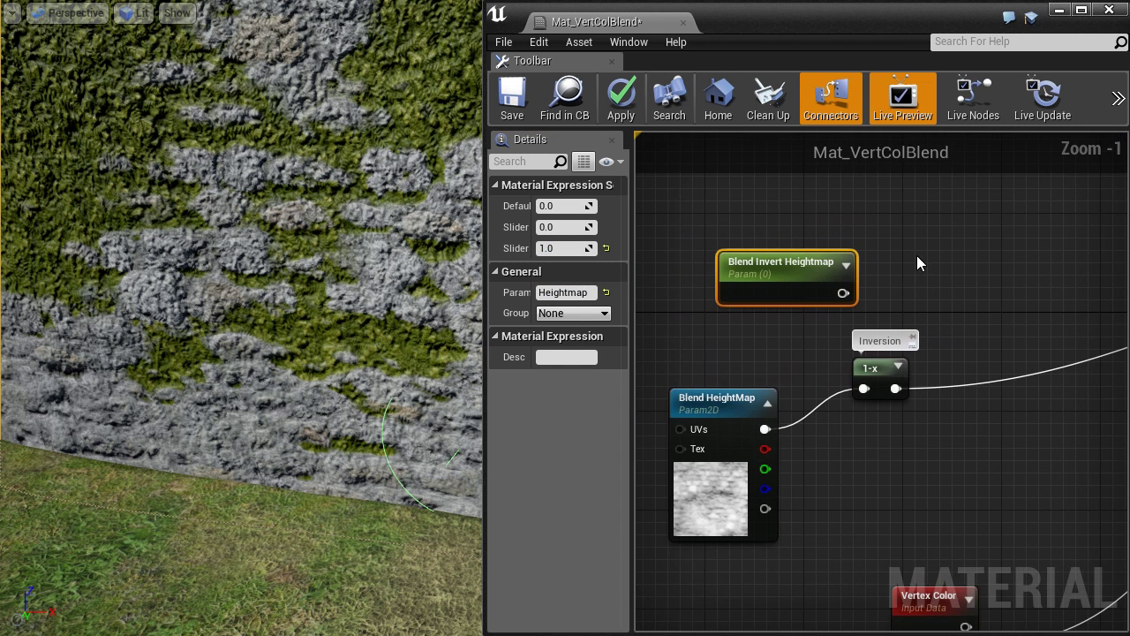
- Add a Round node commented "Round to 0 or 1" and feed it from the Blend Invert Heightmap parameter
right_click(921, 262)
type("round")
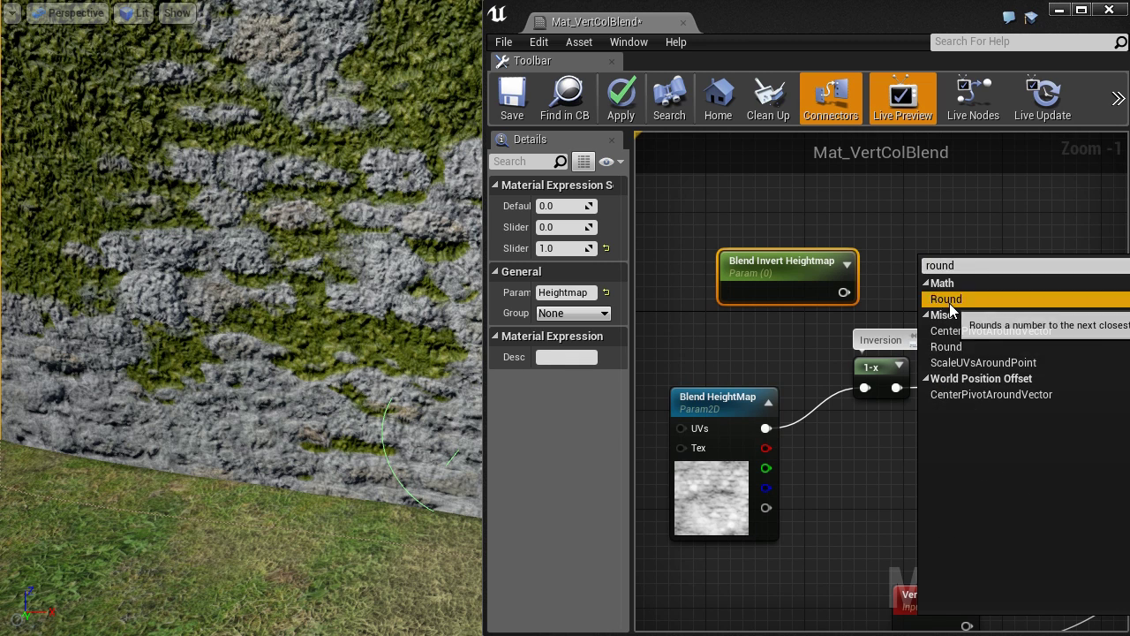
left_click(937, 295)
right_click(1000, 267)
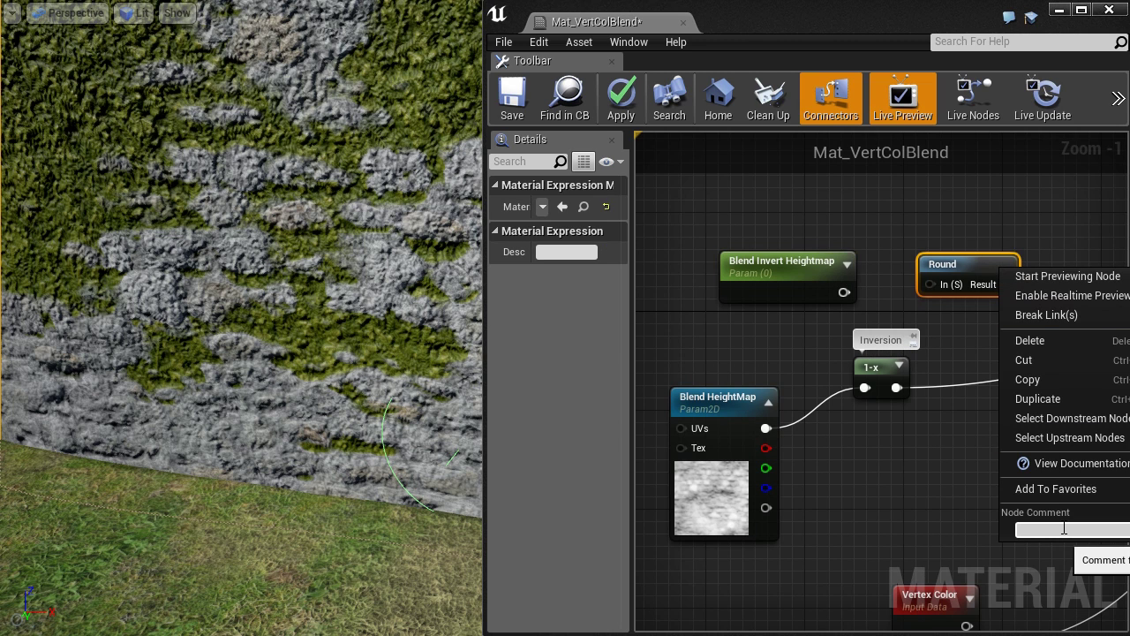
key("Return")
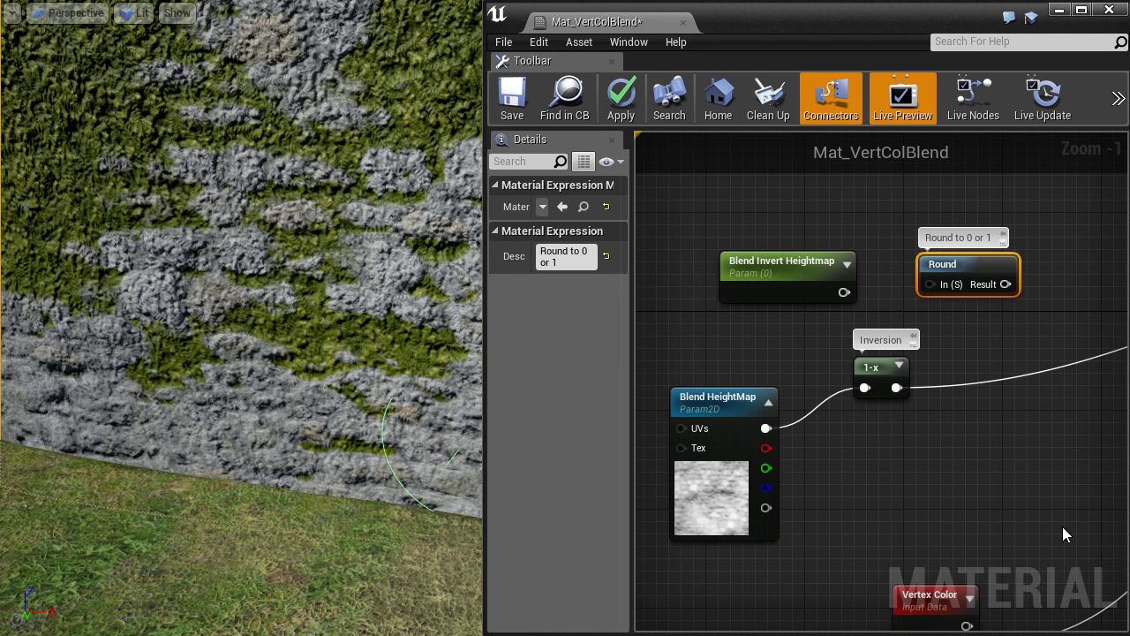
left_click(786, 293)
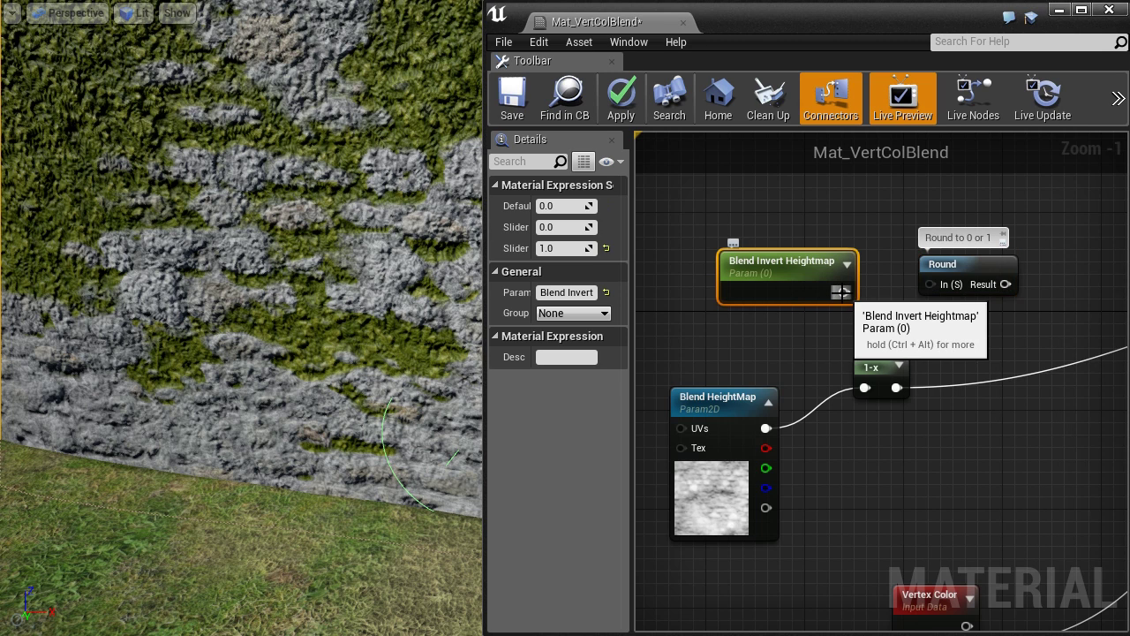
left_click_drag(844, 299, 930, 285)
scroll(993, 467, "down", 1)
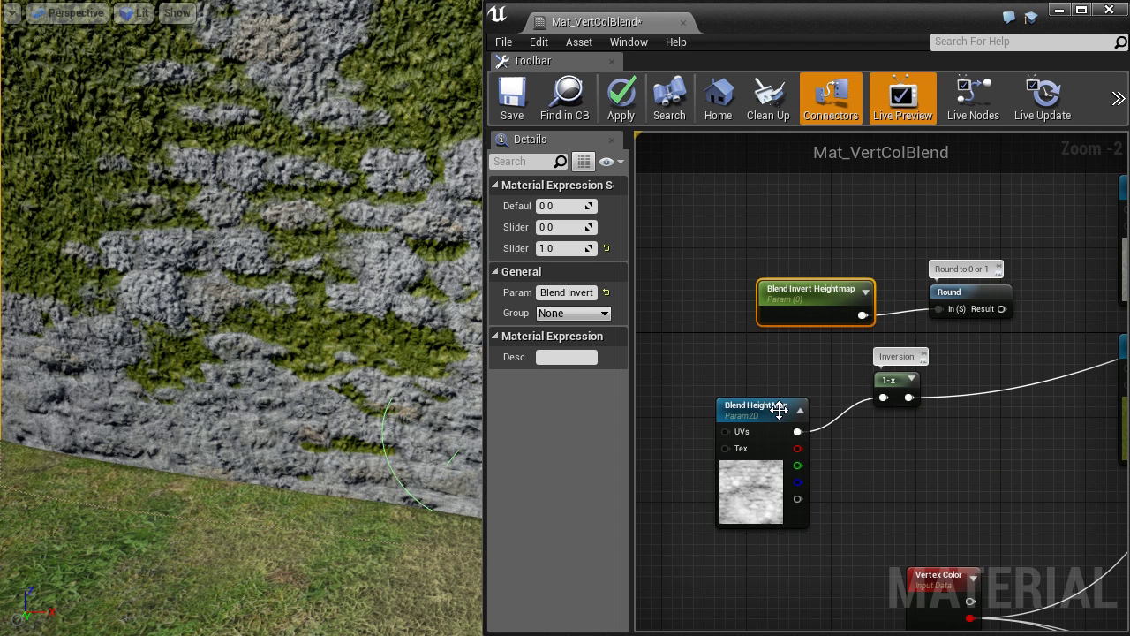
- Shift the Blend HeightMap and 1-x nodes back to make room and add a Lerp node after them
left_click_drag(777, 408, 724, 408)
left_click_drag(882, 379, 828, 390)
right_click(949, 359)
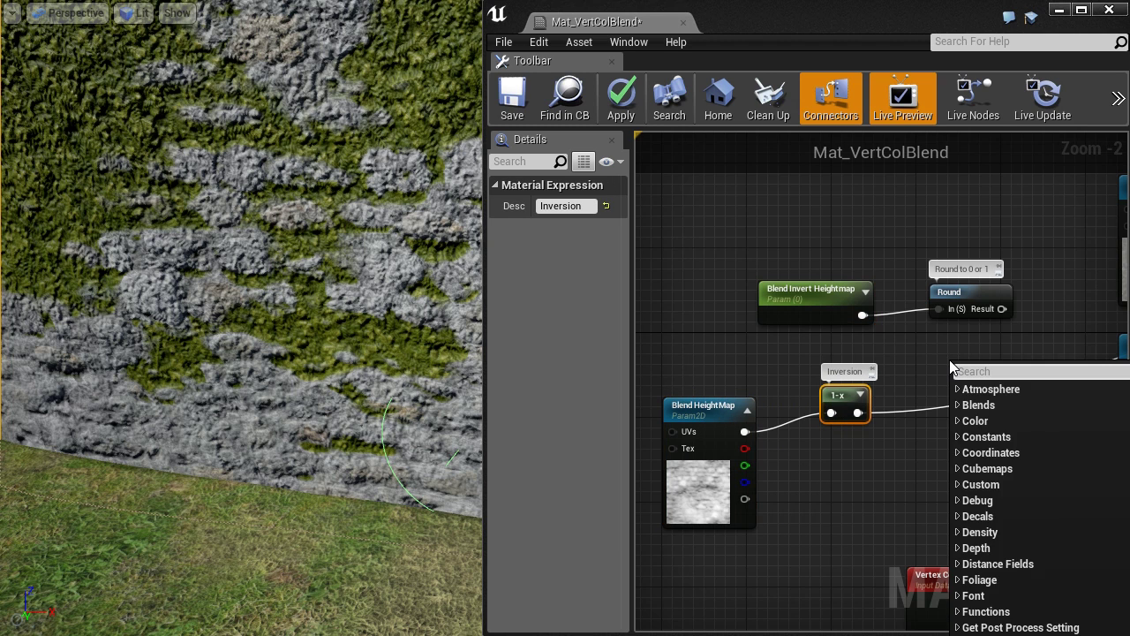
type("lerp")
key("Escape")
scroll(914, 363, "up", 1)
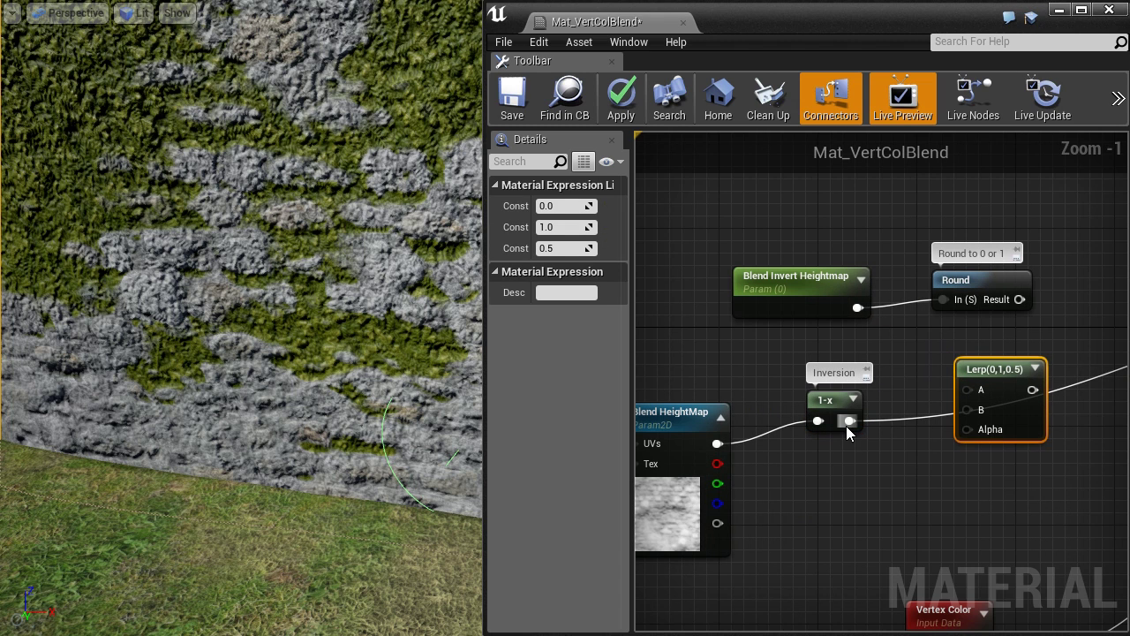
- Connect the 1-x output to the Lerp's B input and Blend HeightMap to its A input, placing the Lerp below the existing wire
left_click_drag(847, 423, 972, 409)
left_click_drag(989, 369, 989, 437)
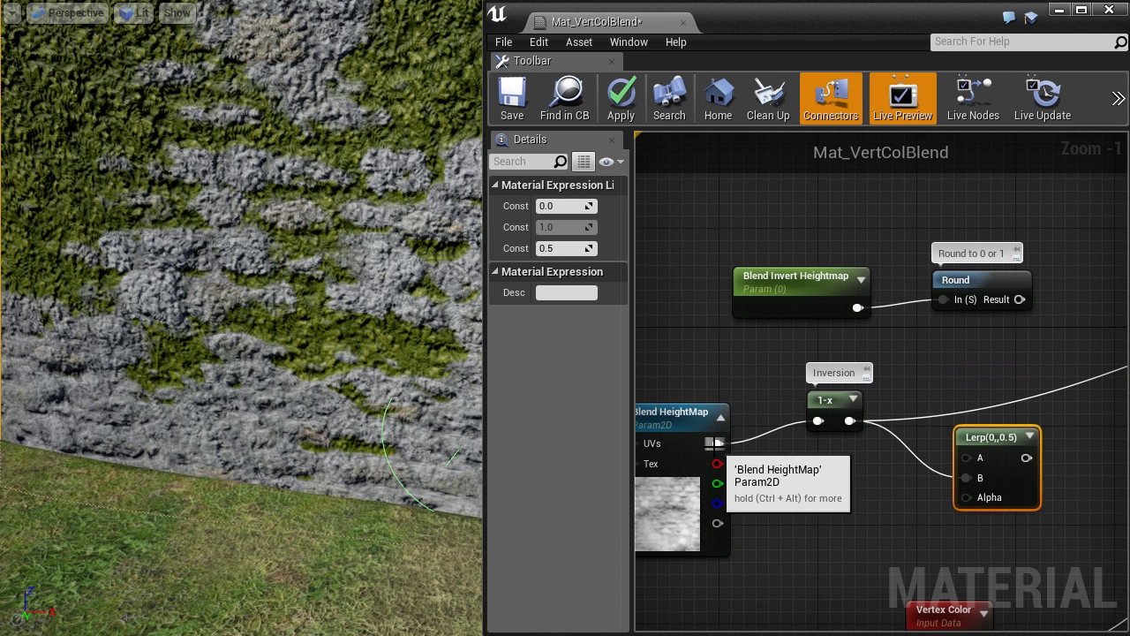
left_click_drag(717, 444, 967, 458)
right_click_drag(1087, 479, 1110, 465)
- Move Blend Invert Heightmap and Round below the Blend HeightMap node and connect Round's Result to the Lerp's Alpha
left_click_drag(790, 209, 985, 280)
right_click_drag(946, 327, 970, 267)
scroll(969, 267, "down", 1)
left_click_drag(998, 206, 881, 455)
left_click_drag(720, 243, 992, 259)
left_click(991, 378)
right_click_drag(991, 395, 1015, 420)
left_click_drag(763, 426, 985, 295)
left_click(927, 339)
- Reposition the Lerp slightly and connect its output to the base colour HeightLerp's Height Texture input
scroll(950, 389, "up", 2)
right_click_drag(1029, 392, 952, 479)
left_click_drag(922, 305, 949, 347)
scroll(1042, 439, "down", 2)
scroll(1030, 438, "down", 2)
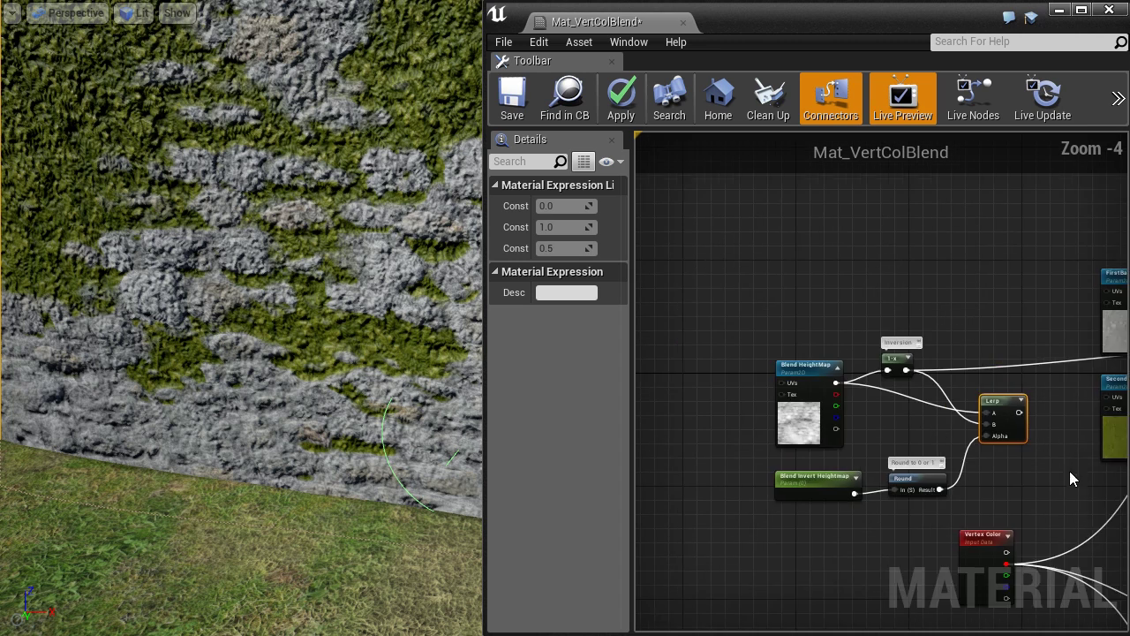
right_click_drag(1069, 470, 746, 437)
left_click_drag(730, 425, 1013, 410)
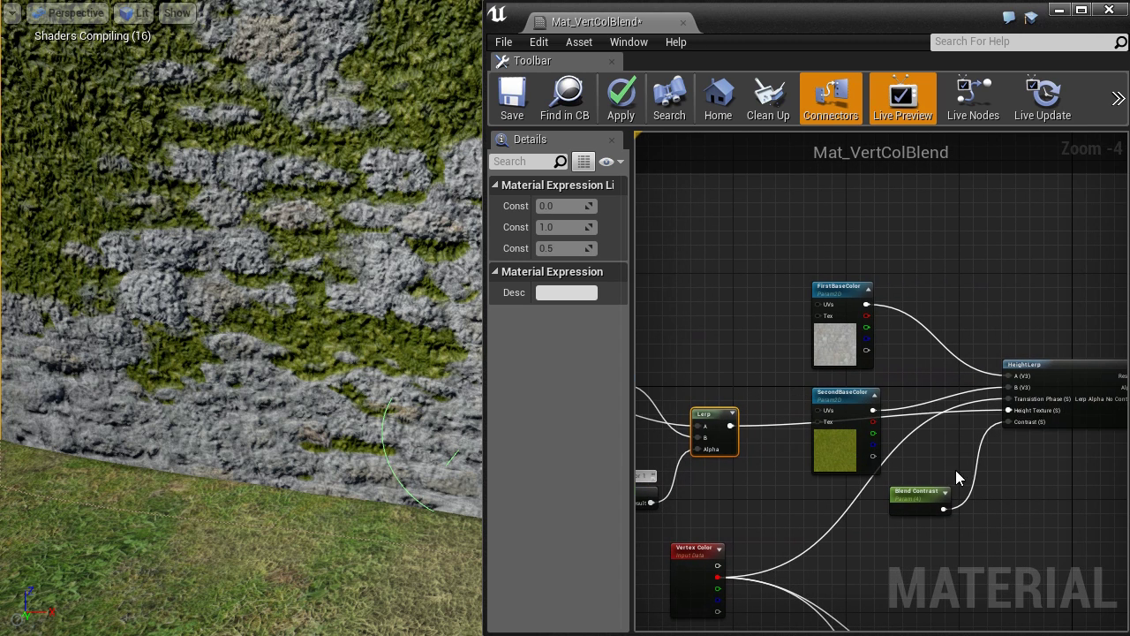
- Add the node comment "Use standard height map or inverted" to the heightmap Lerp
scroll(1018, 434, "up", 4)
right_click_drag(667, 557, 1126, 532)
right_click_drag(1009, 511, 1077, 510)
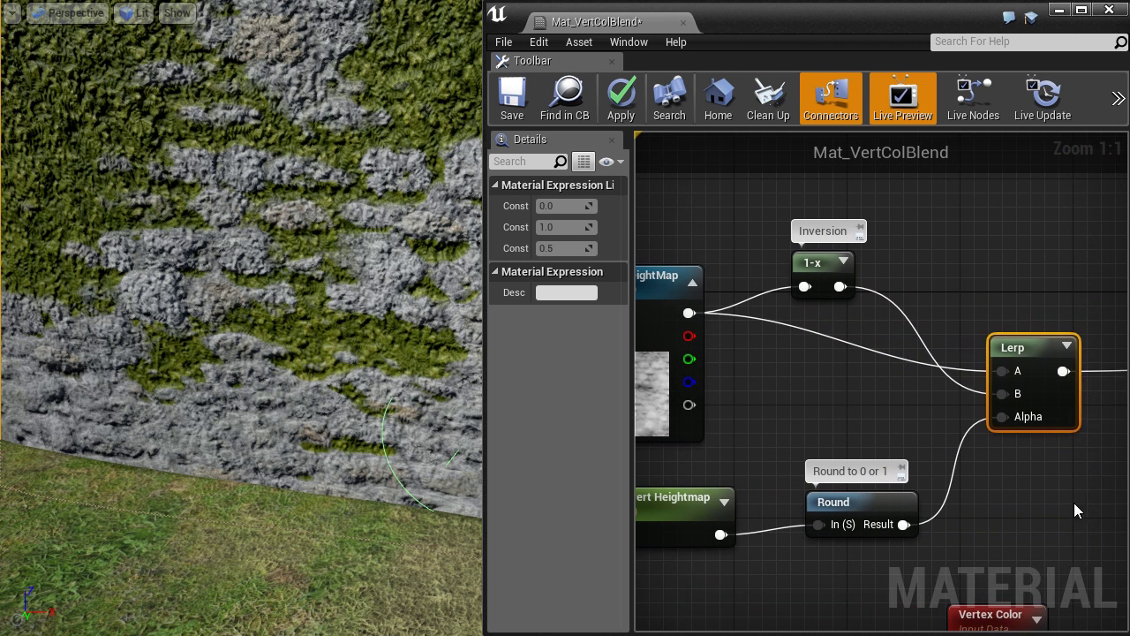
right_click(1022, 344)
left_click(1056, 608)
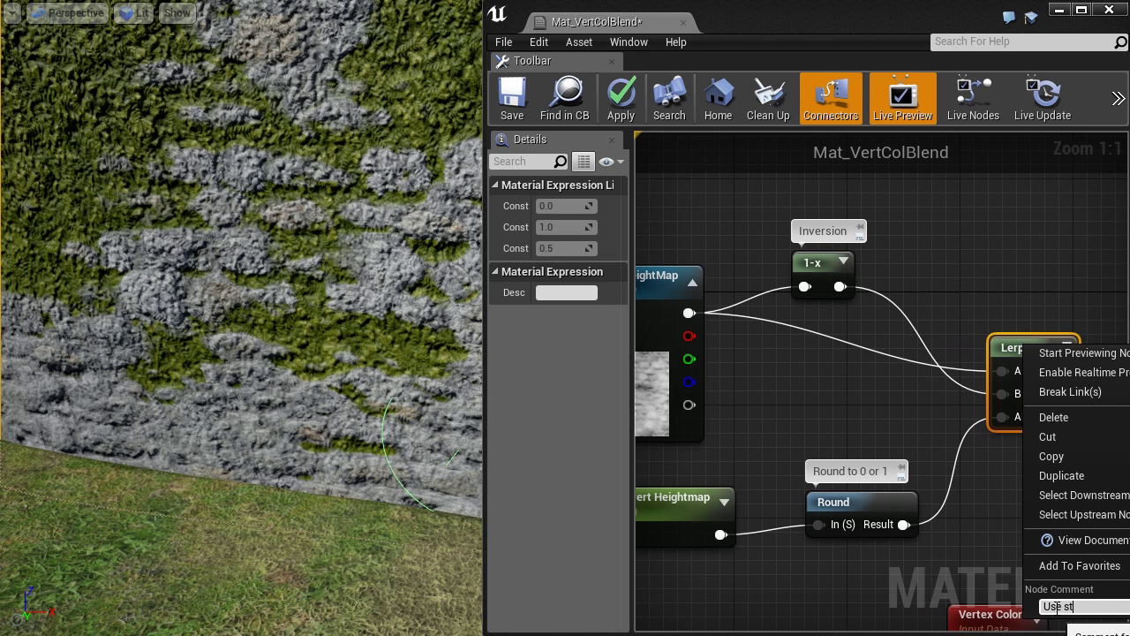
type("ert")
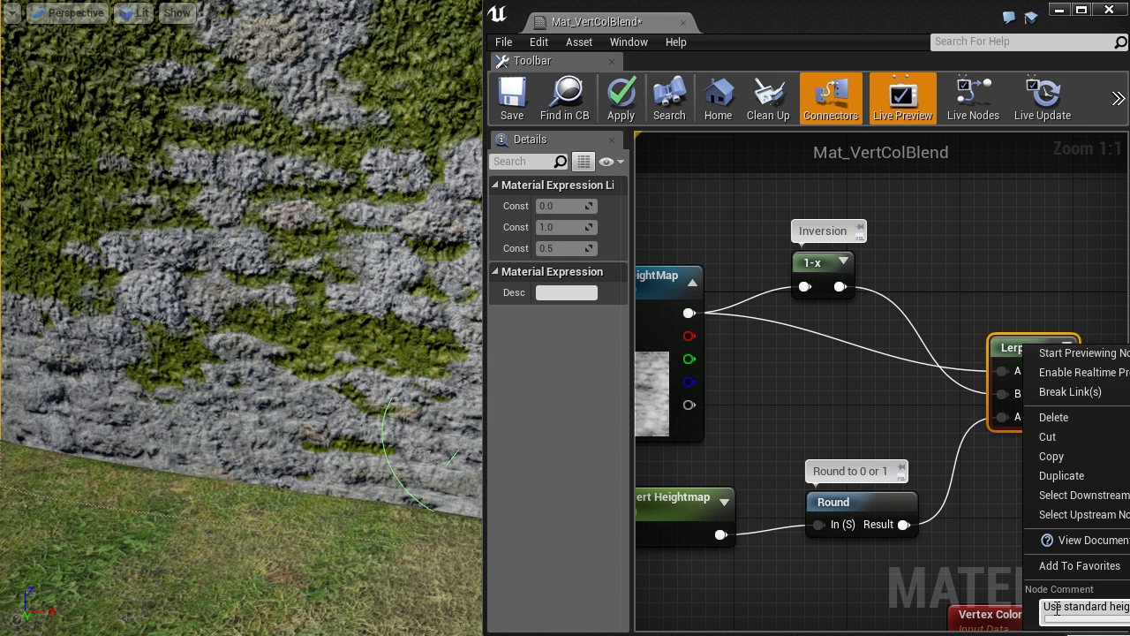
key("Return")
scroll(1003, 510, "down", 1)
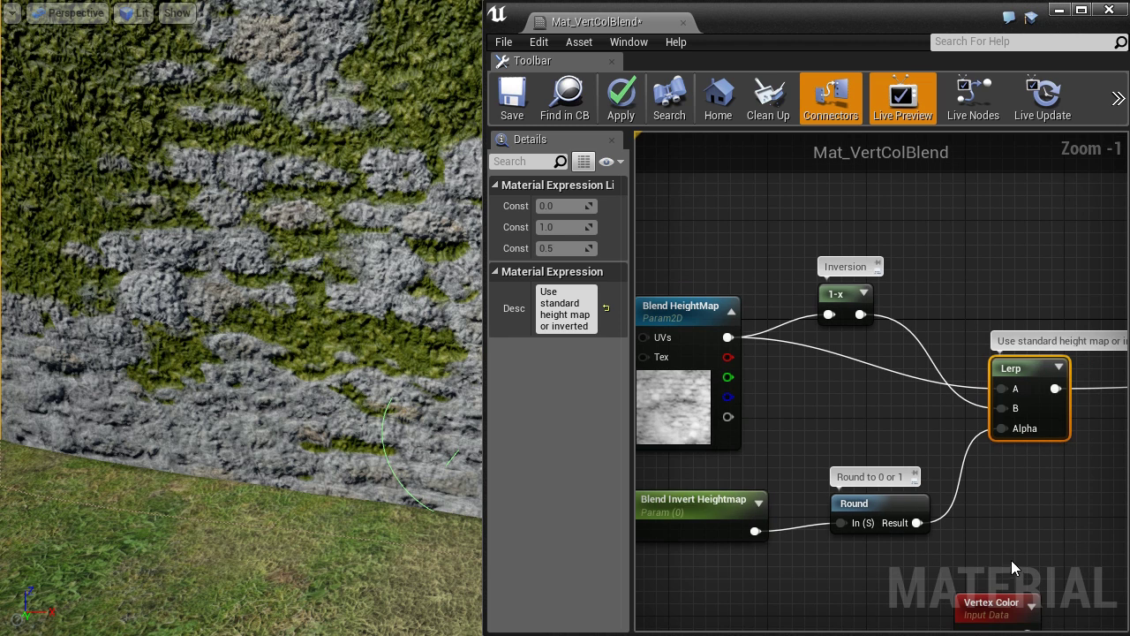
- Set the default value of Blend Invert Heightmap to 1 and apply the material to test the inverted blend
left_click_drag(484, 227, 288, 229)
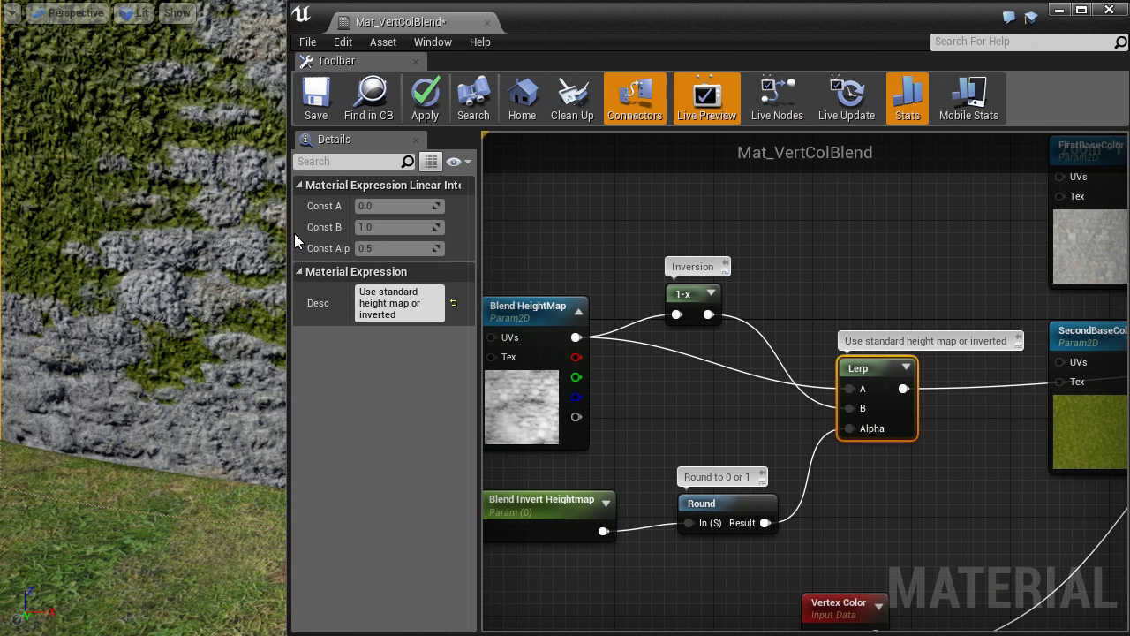
right_click_drag(748, 217, 788, 211)
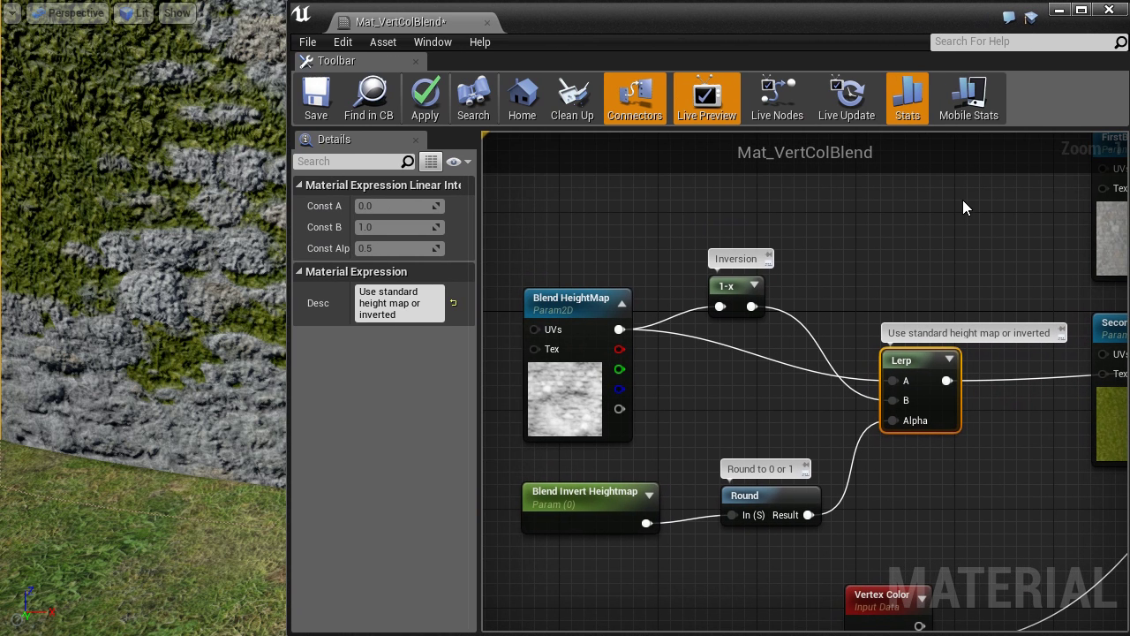
left_click(537, 516)
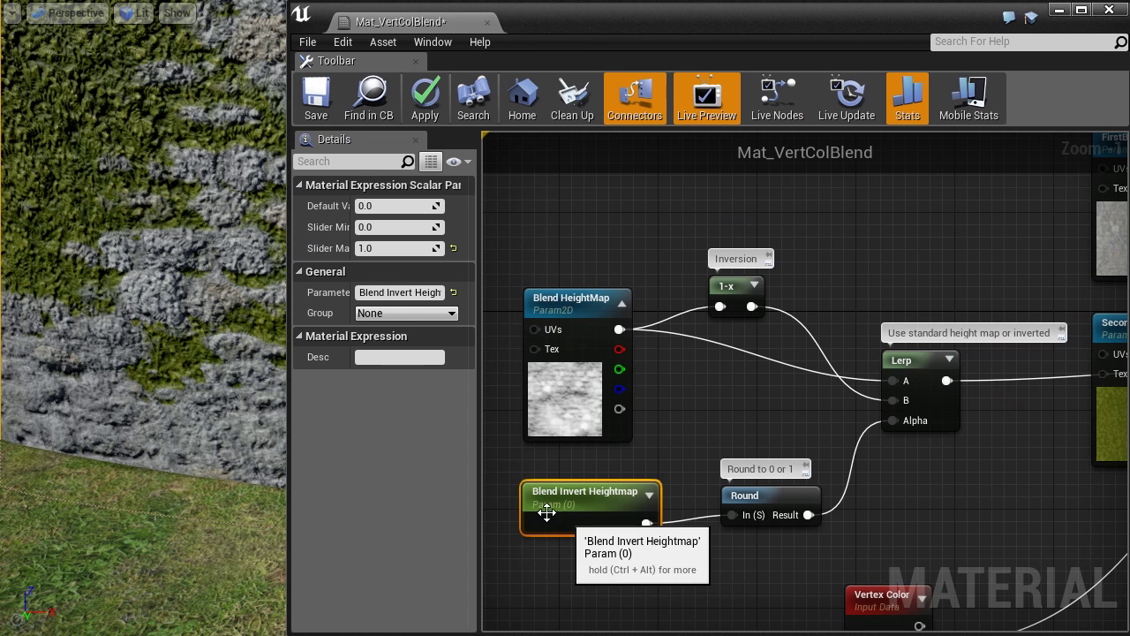
left_click_drag(289, 413, 402, 413)
right_click_drag(784, 570, 763, 569)
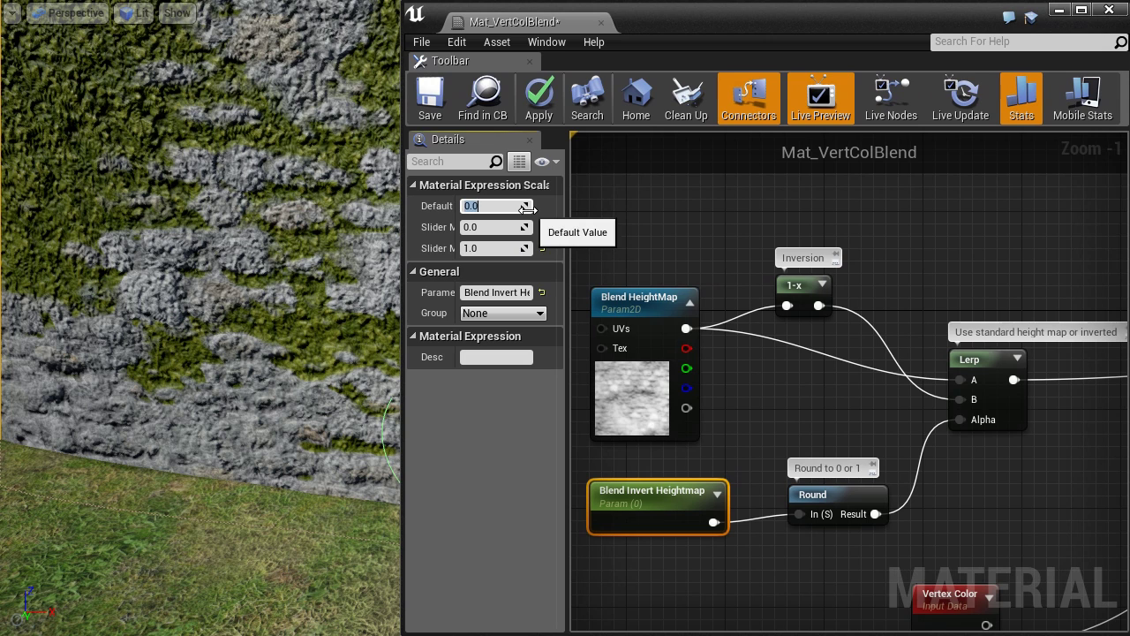
type("1")
key("Return")
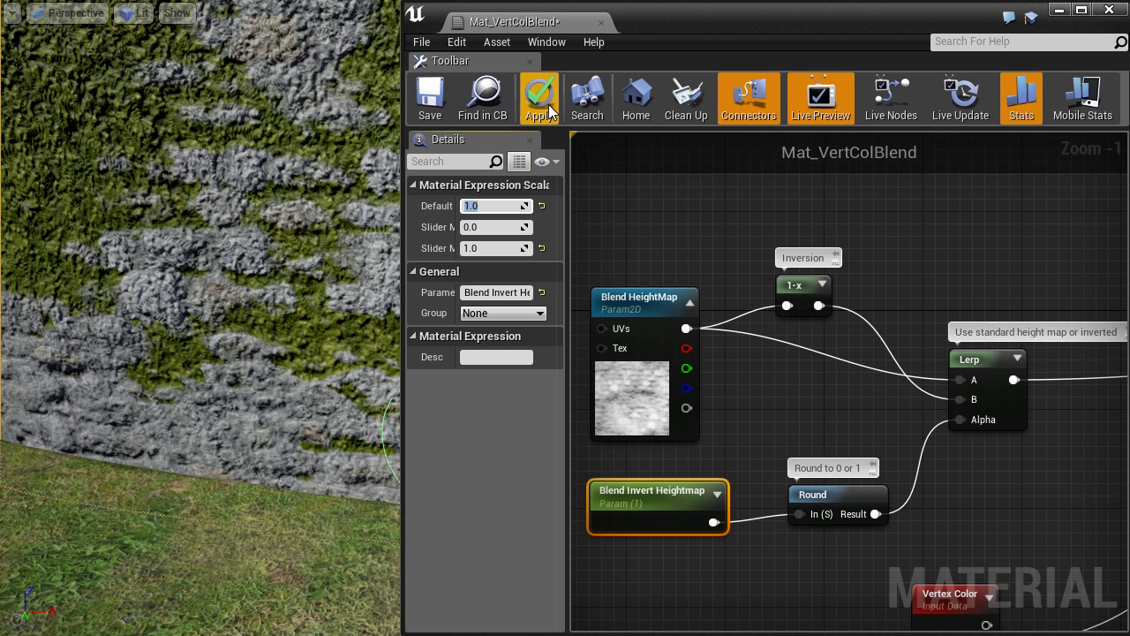
left_click(548, 105)
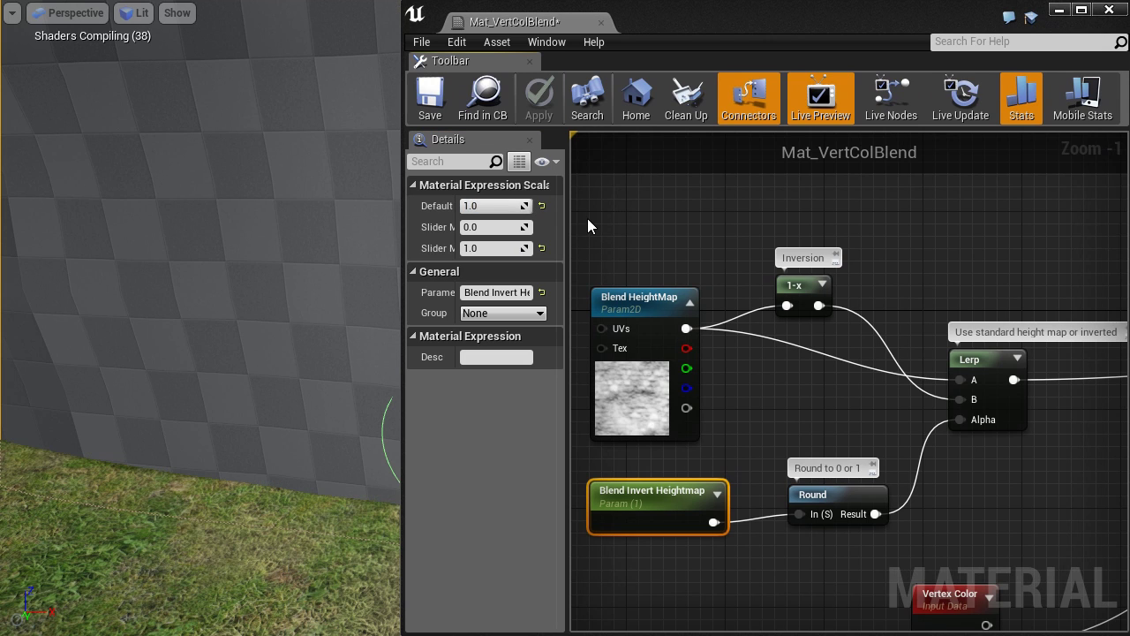
- Set the default value of Blend Invert Heightmap to 0 to test the standard height blend
left_click(496, 205)
type("0")
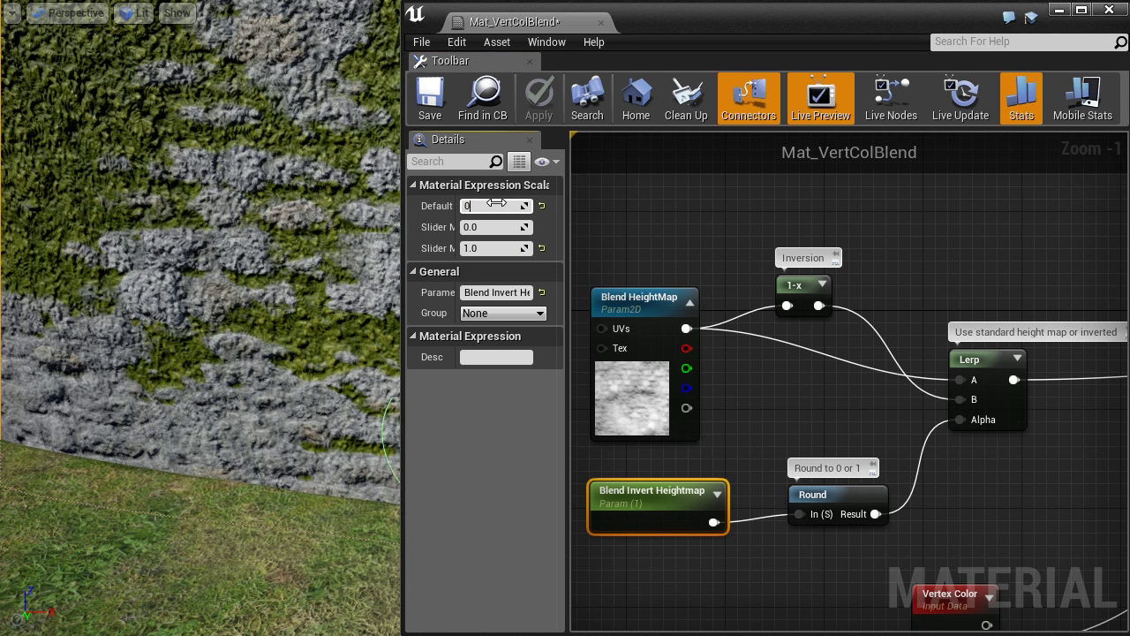
key("Return")
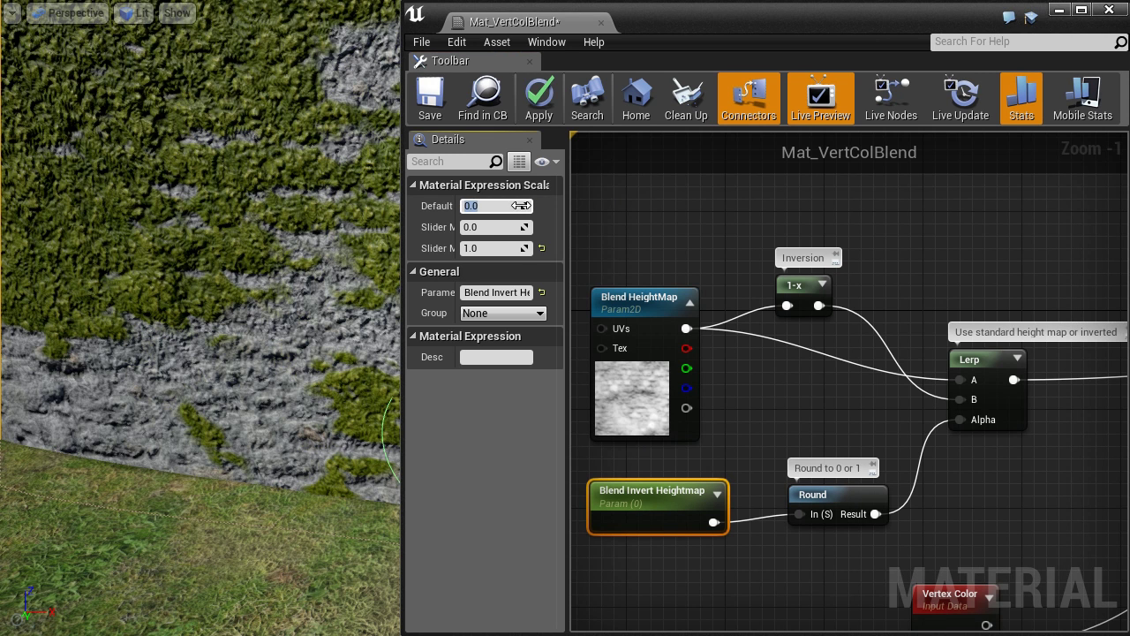
left_click_drag(521, 205, 552, 204)
left_click_drag(552, 205, 543, 205)
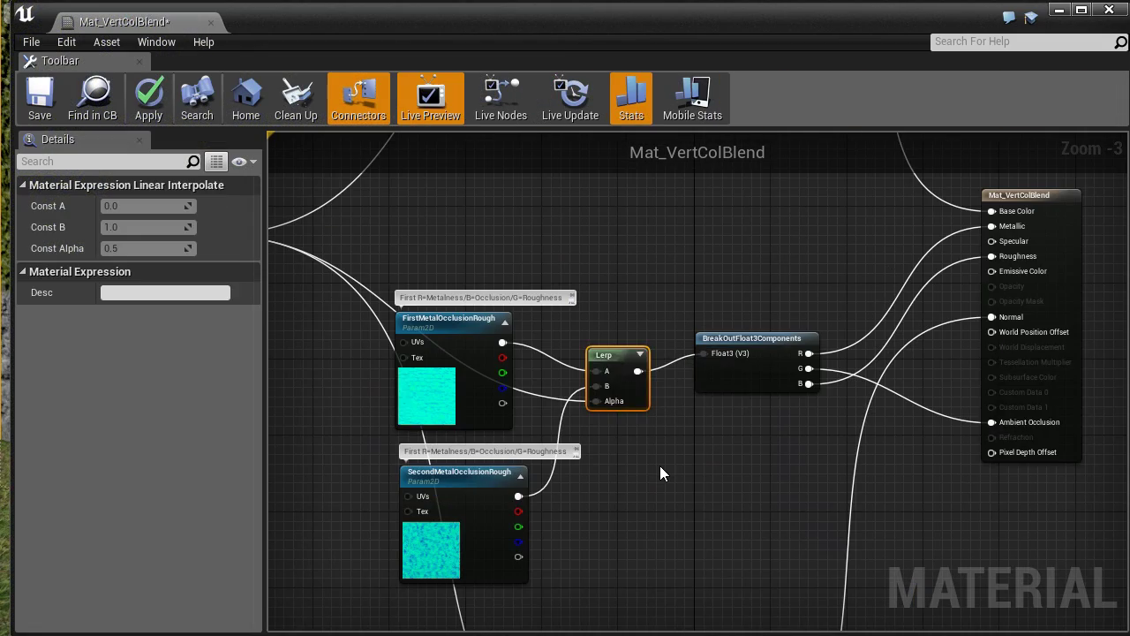
- Delete the Lerp that blends the FirstMetalOcclusionRough and SecondMetalOcclusionRough textures
key("Delete")
scroll(659, 465, "down", 1)
right_click_drag(660, 466, 805, 451)
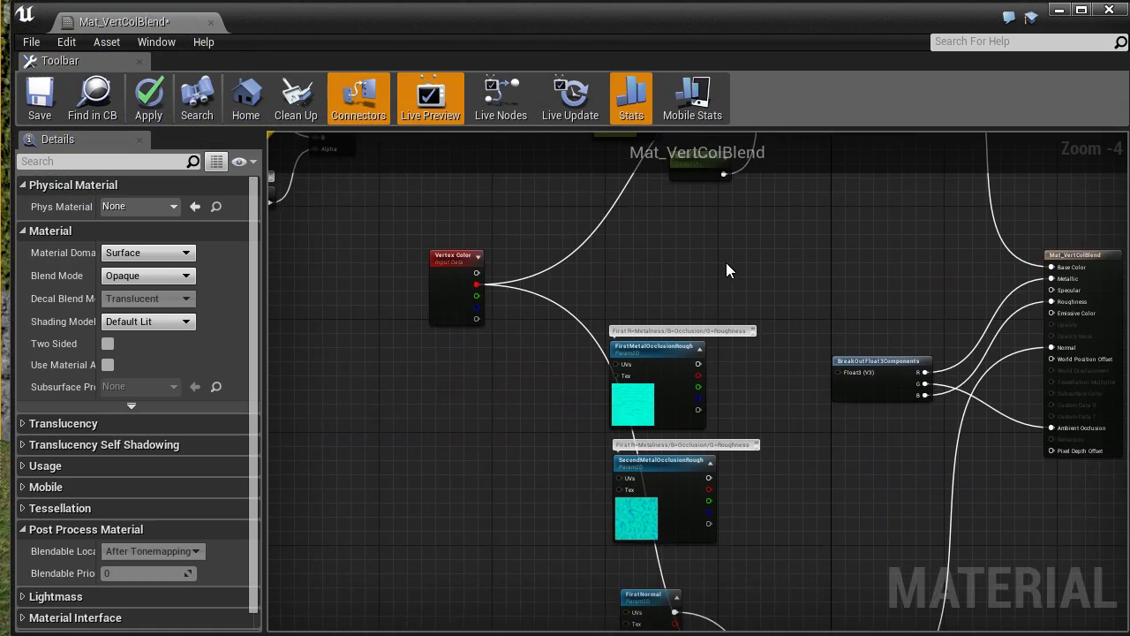
- Move BreakOutFloat3Components and the material output node further away and paste a copy of HeightLerp into the gap
right_click_drag(726, 262, 661, 406)
left_click(777, 171)
right_click_drag(818, 385, 712, 288)
scroll(713, 300, "down", 1)
left_click_drag(969, 518, 702, 358)
left_click_drag(699, 390, 918, 414)
left_click(709, 319)
key("ctrl+v")
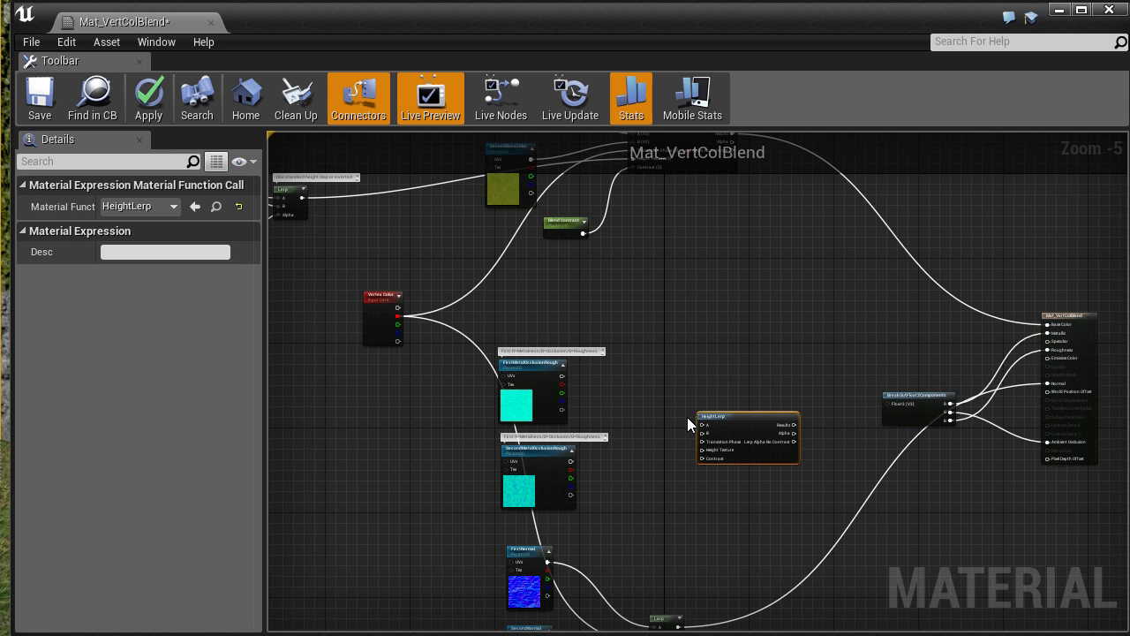
- Connect FirstMetalOcclusionRough, SecondMetalOcclusionRough and Vertex Color's red channel to the new HeightLerp's A, B and Transition Phase inputs
scroll(687, 417, "up", 2)
left_click_drag(458, 342, 716, 429)
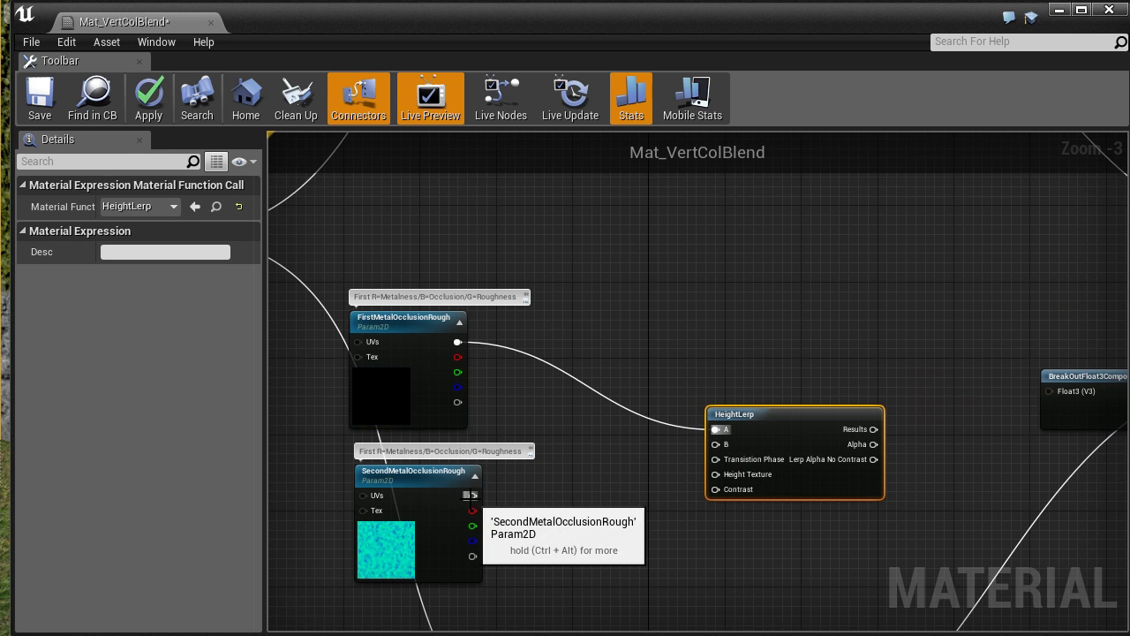
left_click_drag(473, 495, 717, 444)
left_click(586, 268)
right_click_drag(586, 268, 754, 282)
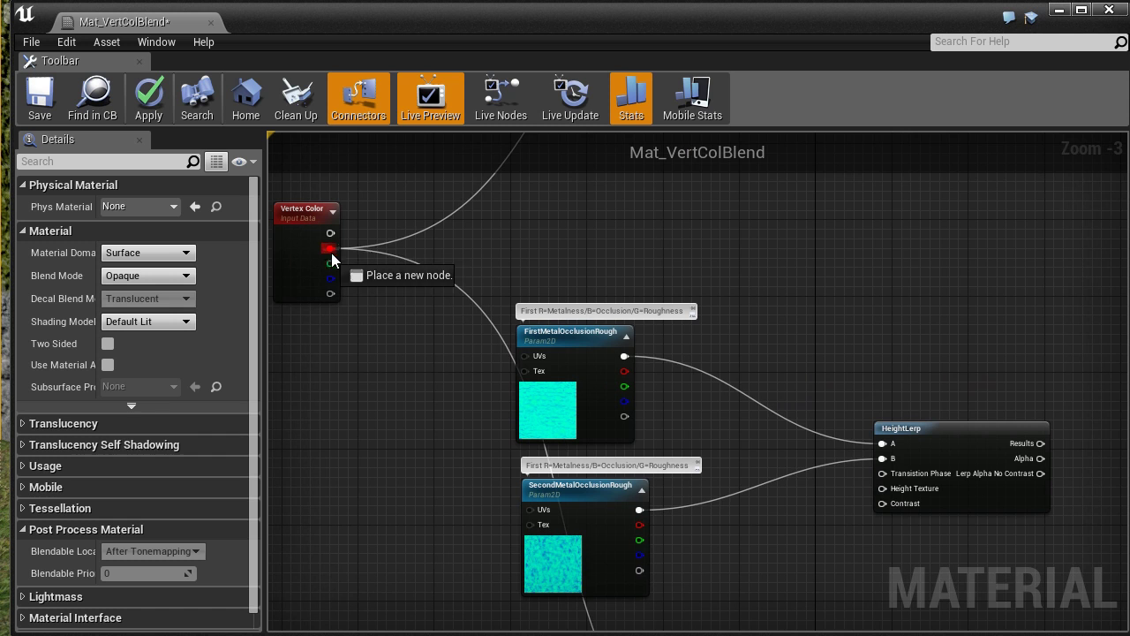
left_click_drag(331, 252, 883, 475)
scroll(789, 544, "down", 1)
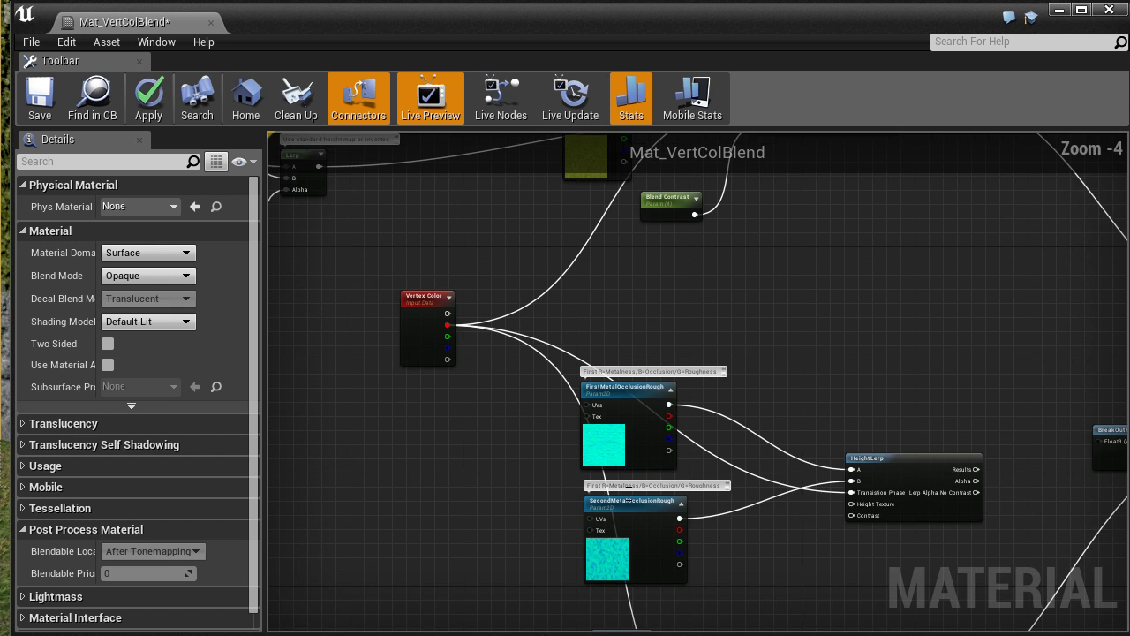
- Feed the heightmap Lerp into the new HeightLerp's Height Texture and shift the Blend Normal Maps HeightLerp slightly down
right_click_drag(316, 270, 464, 375)
scroll(458, 323, "up", 2)
scroll(459, 323, "up", 1)
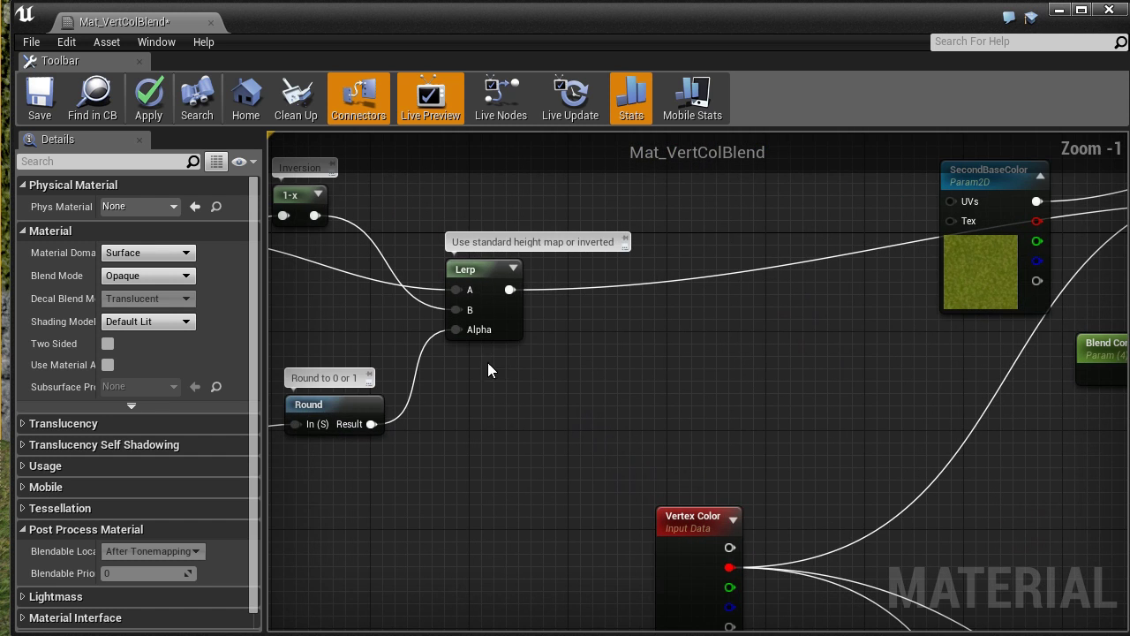
left_click_drag(507, 290, 1006, 466)
scroll(1006, 466, "down", 5)
left_click_drag(679, 505, 683, 534)
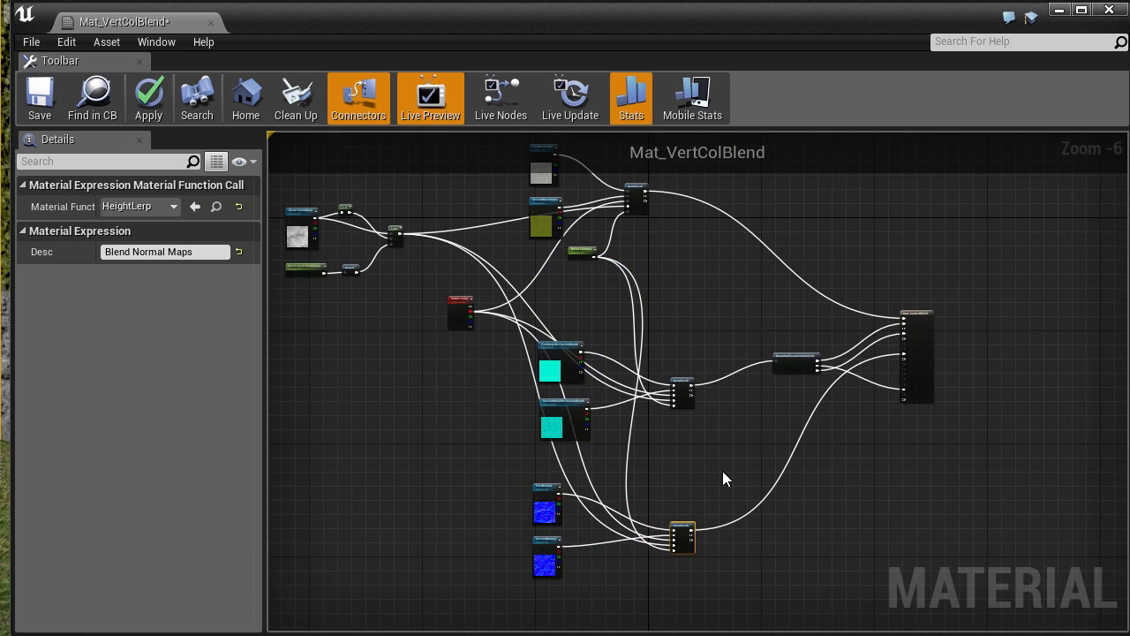
- Move the whole heightmap inversion node group, from Blend HeightMap to its Lerp, down and away from the texture nodes
left_click(723, 470)
right_click_drag(722, 471, 833, 508)
left_click_drag(383, 210, 527, 318)
left_click_drag(510, 267, 415, 418)
left_click(416, 322)
- Move the Vertex Color node beneath the heightmap inversion group
scroll(562, 385, "up", 2)
scroll(562, 393, "down", 1)
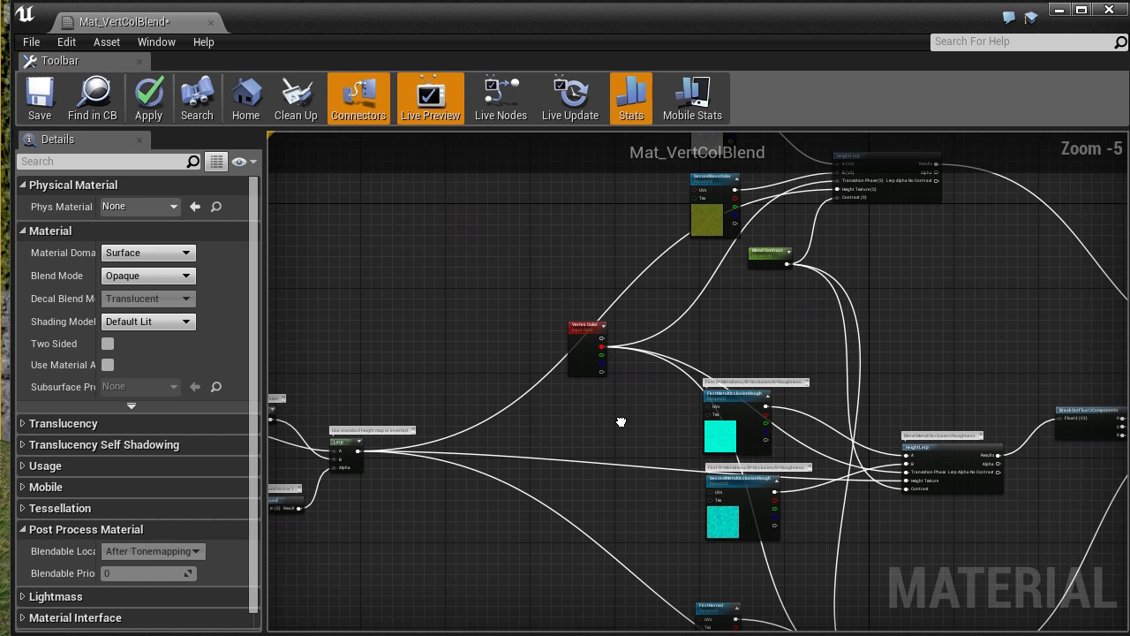
right_click_drag(561, 393, 448, 393)
left_click_drag(467, 340, 333, 545)
scroll(538, 416, "down", 1)
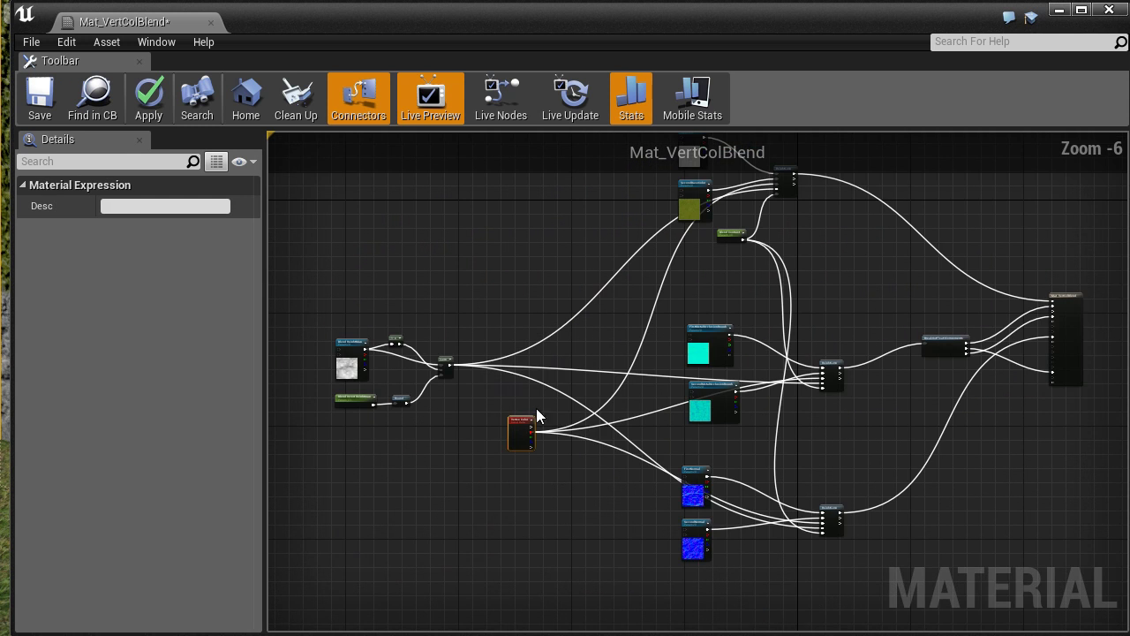
left_click_drag(509, 432, 428, 457)
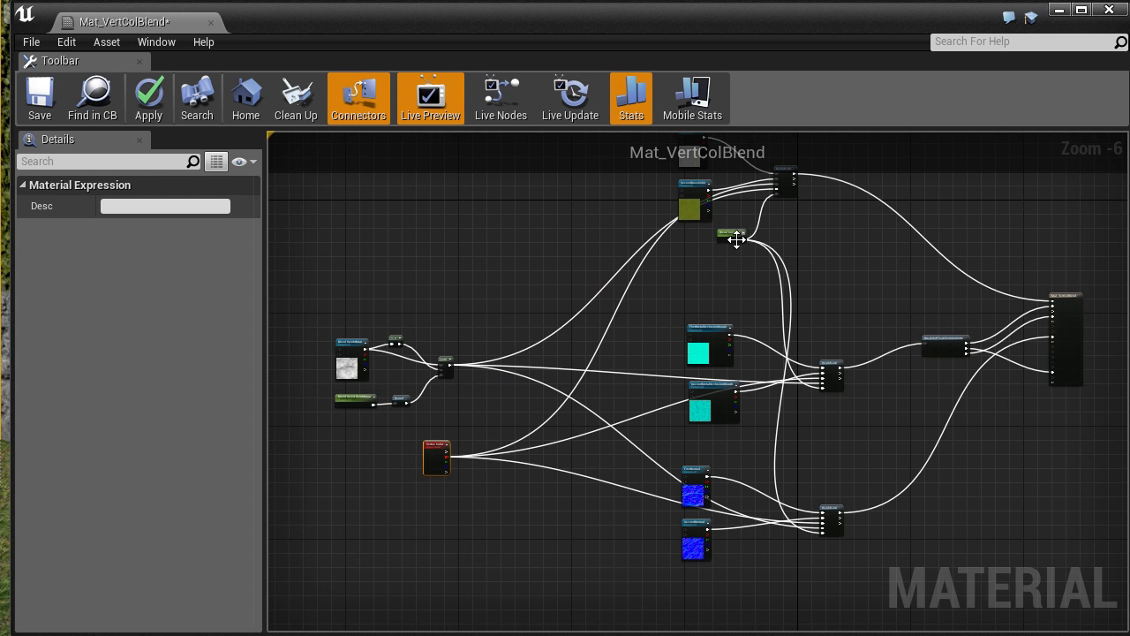
- Move the Blend Contrast parameter above the heightmap inversion group
left_click_drag(723, 238, 432, 299)
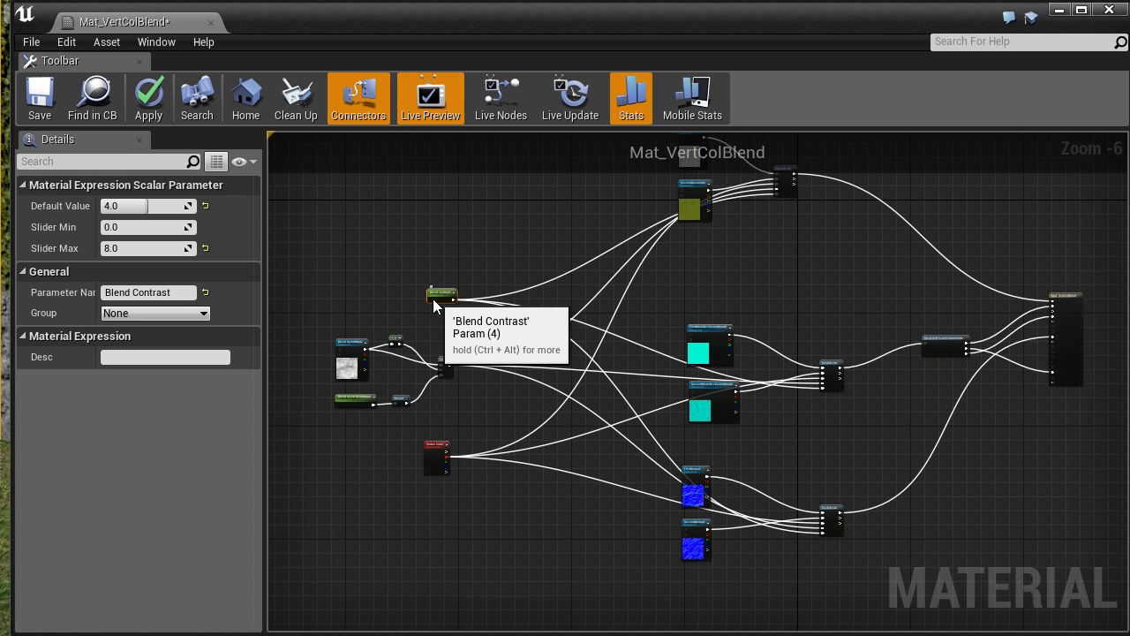
left_click(560, 305)
right_click_drag(785, 252, 792, 305)
scroll(740, 338, "up", 1)
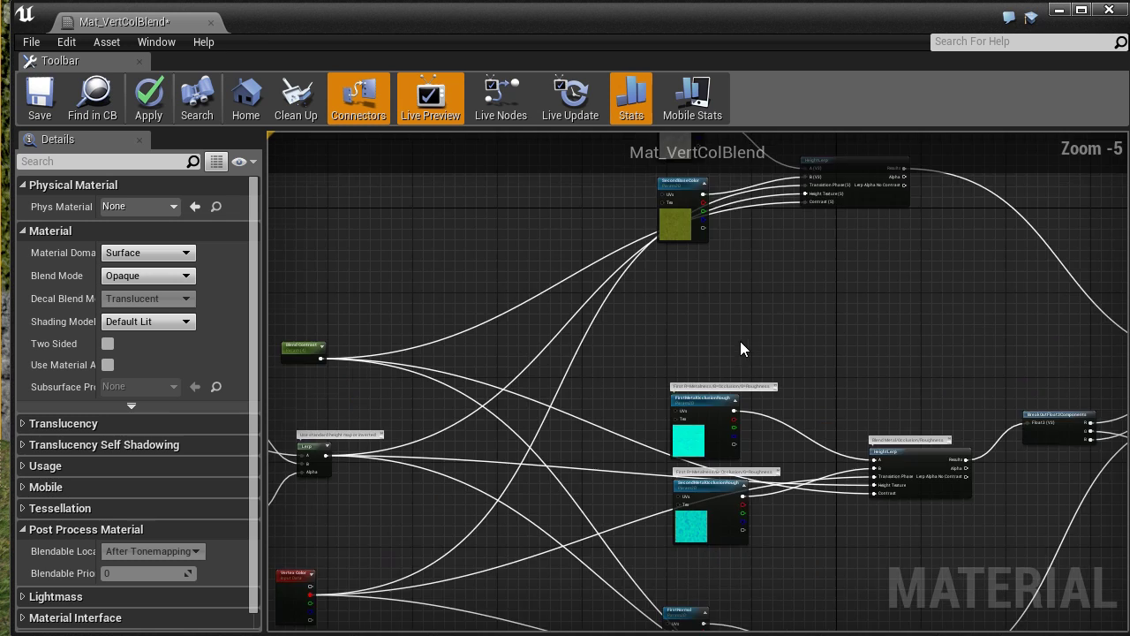
- Enclose the Blend Contrast, heightmap inversion and Vertex Color nodes in a comment box titled "Height map + Blending params"
right_click_drag(711, 354, 853, 285)
right_click_drag(505, 444, 547, 454)
left_click_drag(333, 236, 527, 560)
scroll(551, 556, "up", 1)
right_click_drag(552, 558, 678, 583)
right_click(584, 528)
left_click(606, 519)
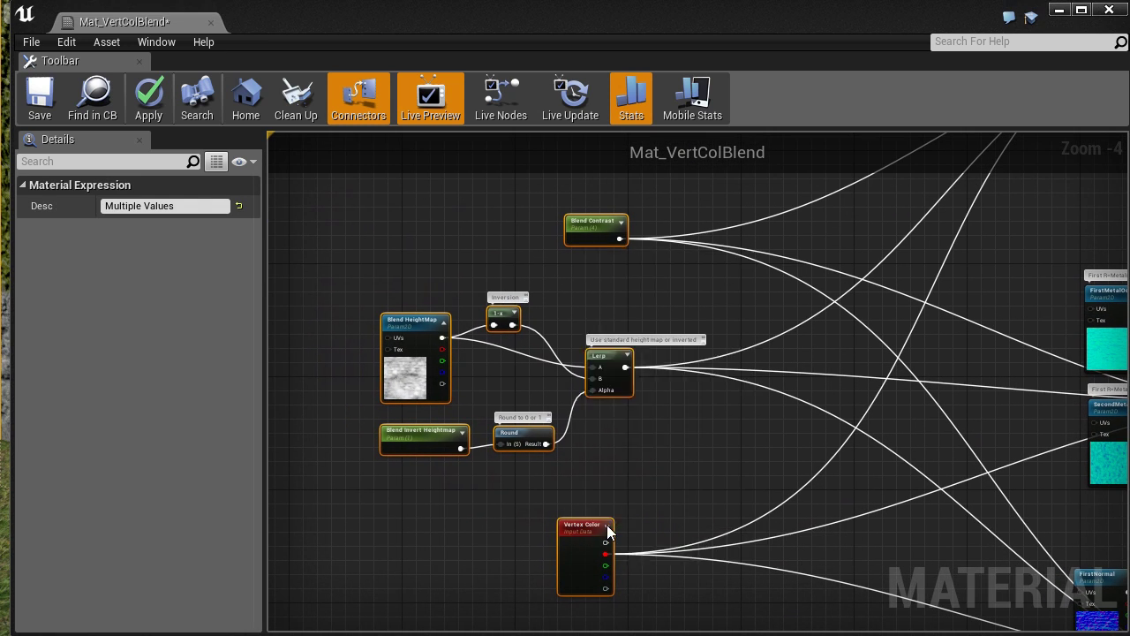
type("ms")
key("Return")
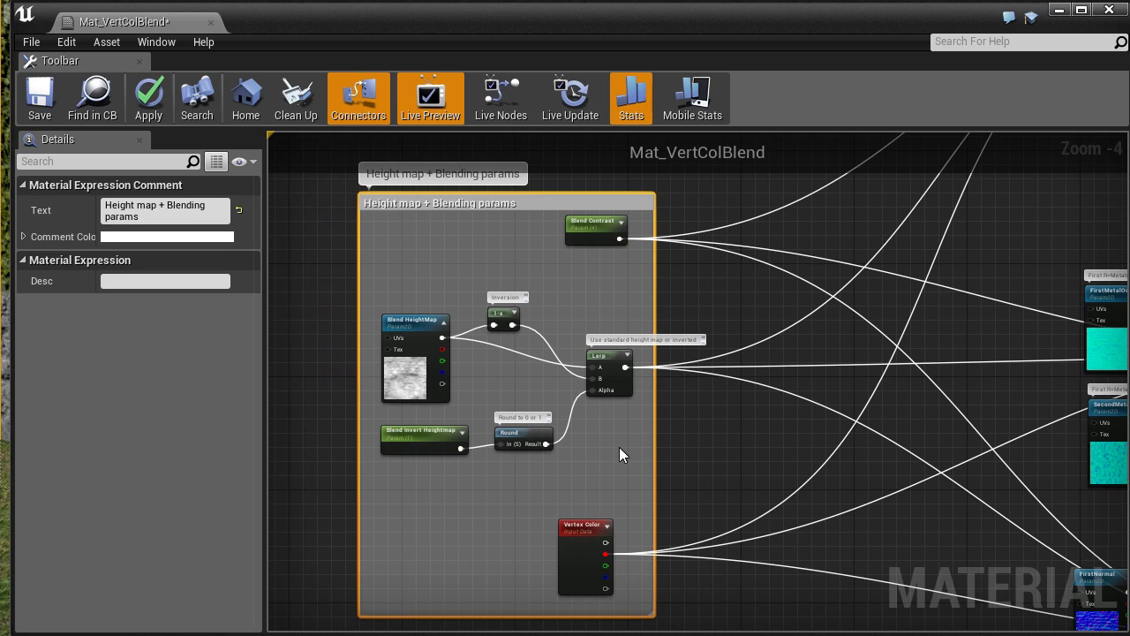
left_click(695, 293)
- Preview a single vertex colour channel on the wall mesh, and switch the vertex colour view back off
scroll(681, 303, "down", 1)
right_click_drag(845, 389, 559, 395)
scroll(776, 343, "down", 1)
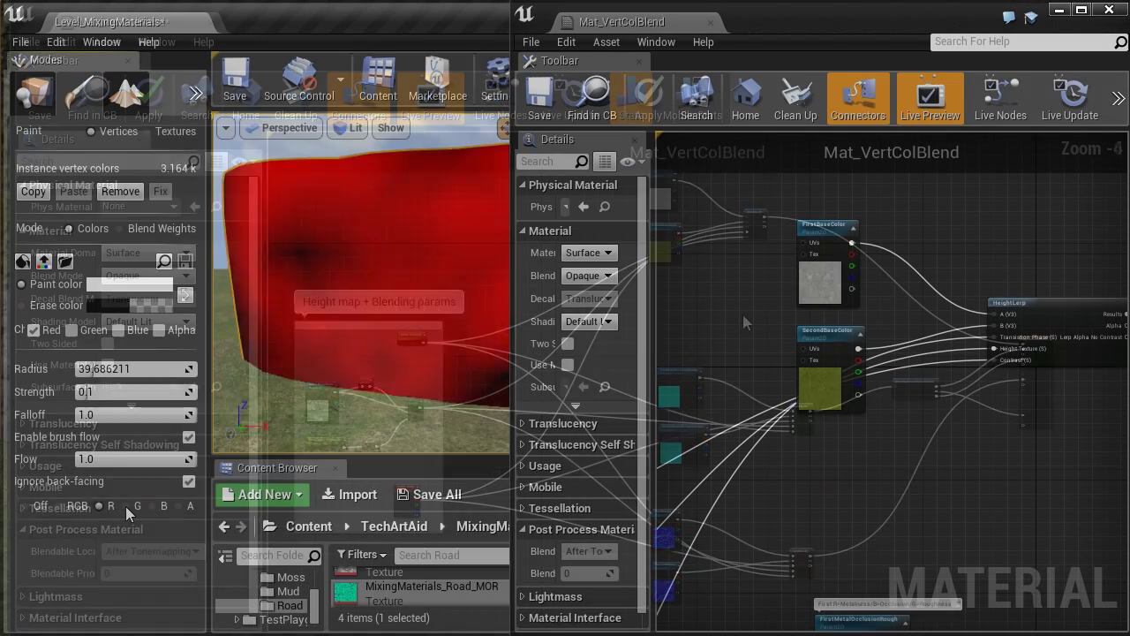
left_click(126, 506)
left_click(25, 506)
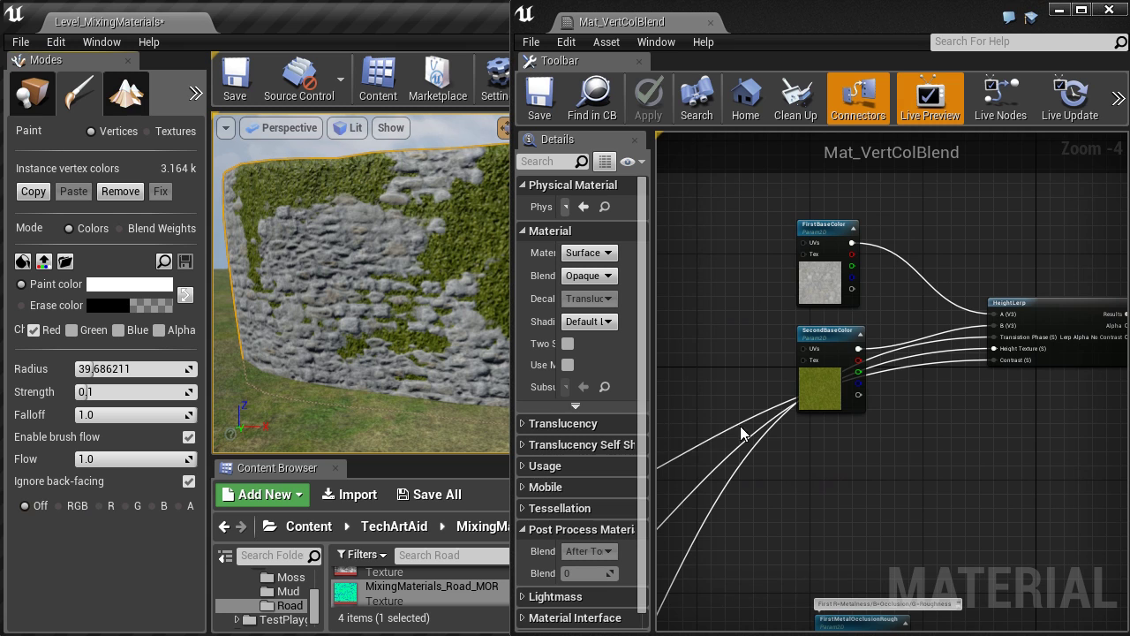
- Widen the material editor window and add a Multiply node below the SecondBaseColor texture
right_click_drag(917, 456, 885, 504)
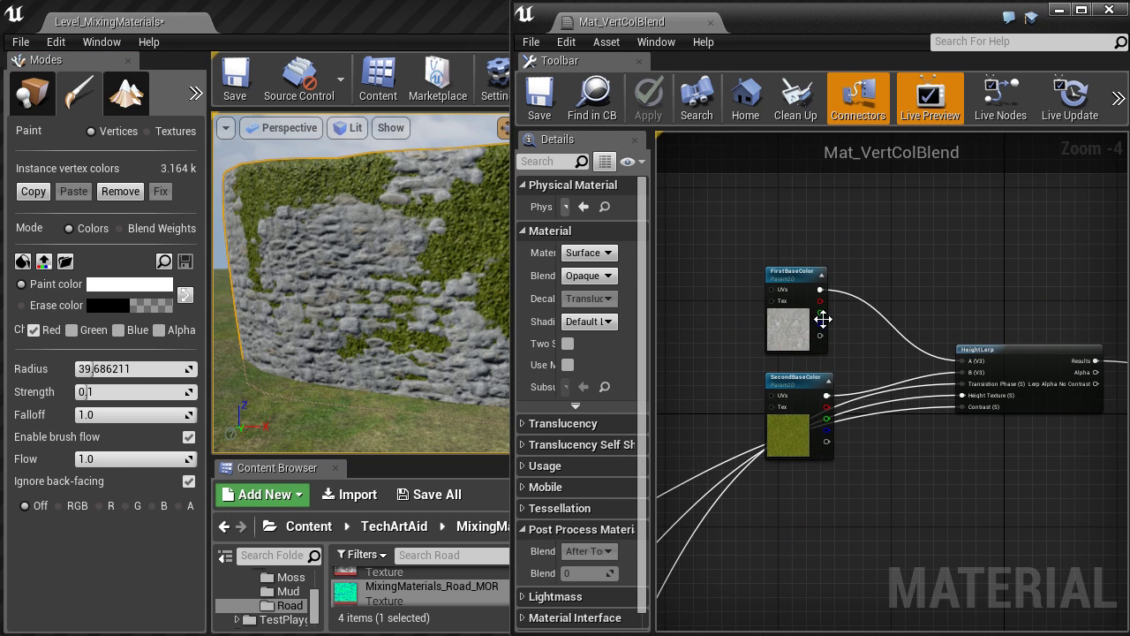
scroll(940, 491, "up", 1)
left_click_drag(512, 332, 68, 337)
right_click_drag(541, 454, 690, 481)
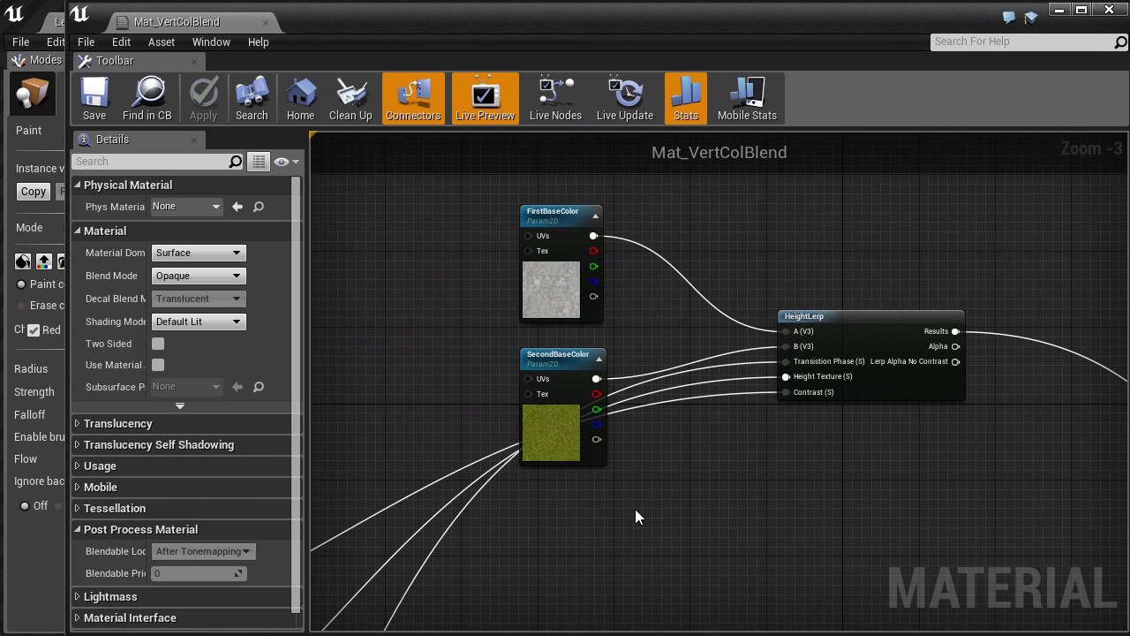
right_click(618, 529)
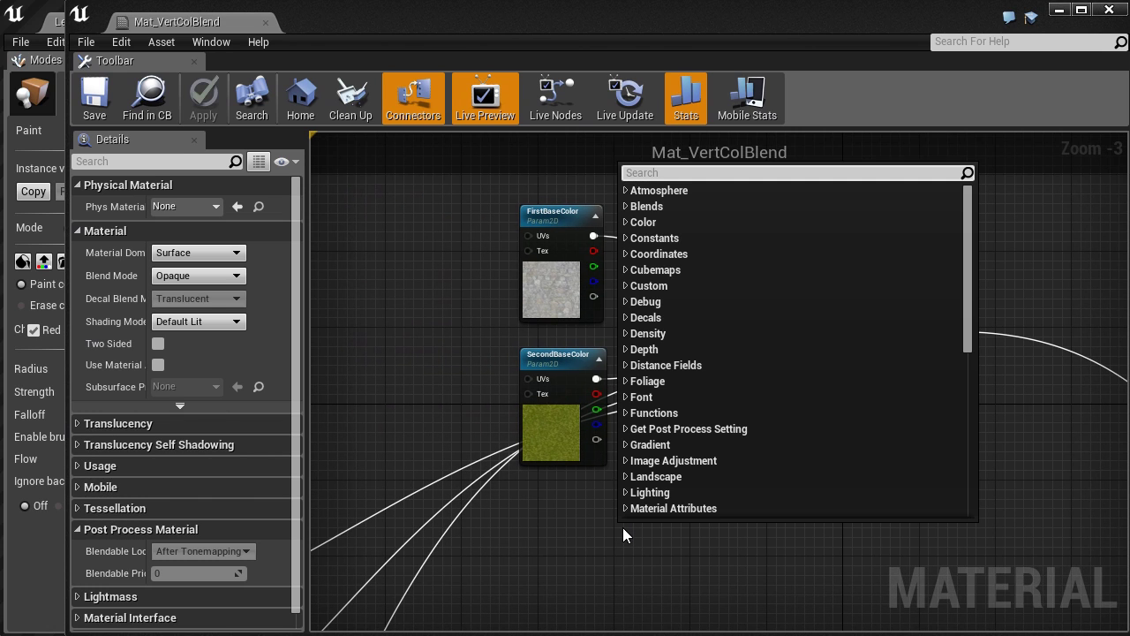
type("mult")
key("Return")
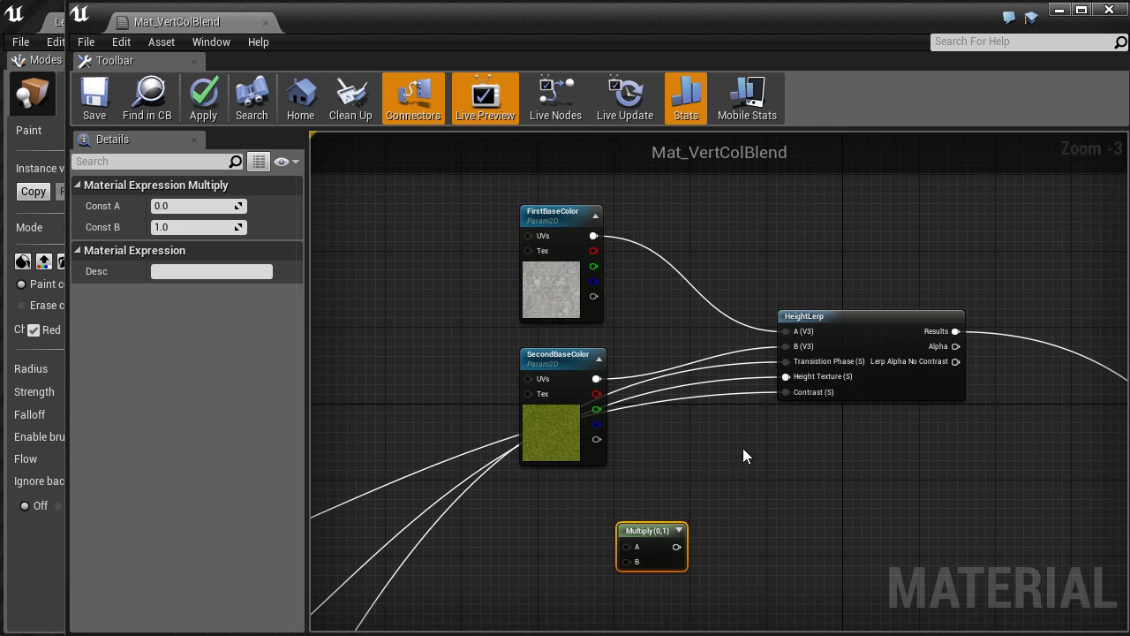
- Move FirstBaseColor well away from its HeightLerp and place the Multiply node just beside it
right_click_drag(784, 341, 914, 452)
scroll(847, 370, "down", 1)
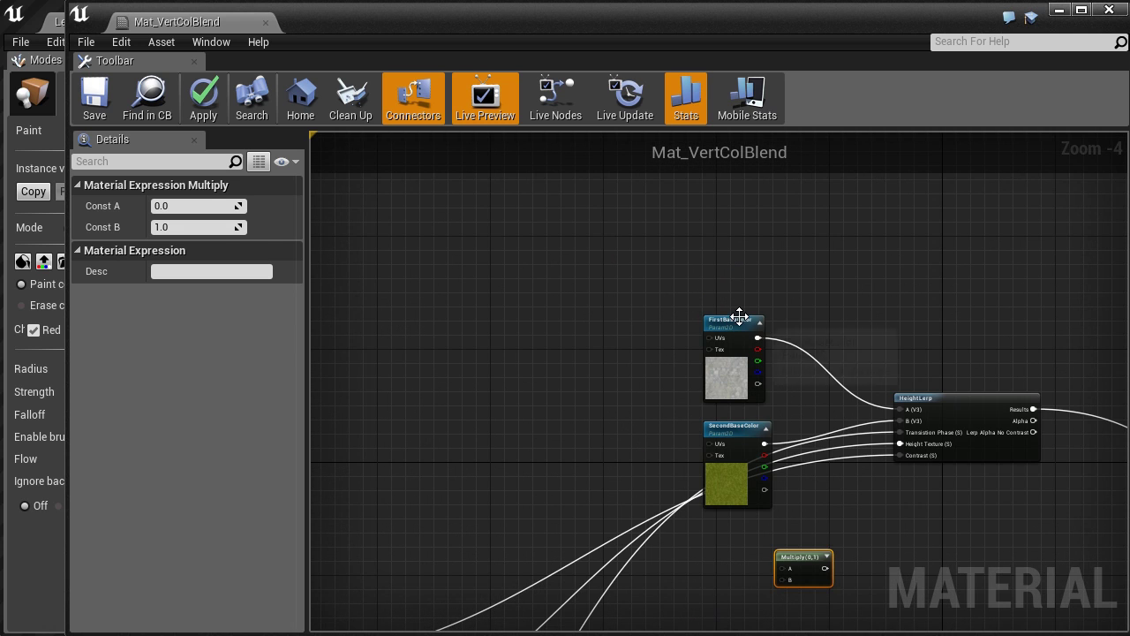
left_click_drag(740, 316, 464, 263)
left_click_drag(806, 553, 556, 203)
scroll(474, 377, "up", 1)
scroll(556, 203, "up", 2)
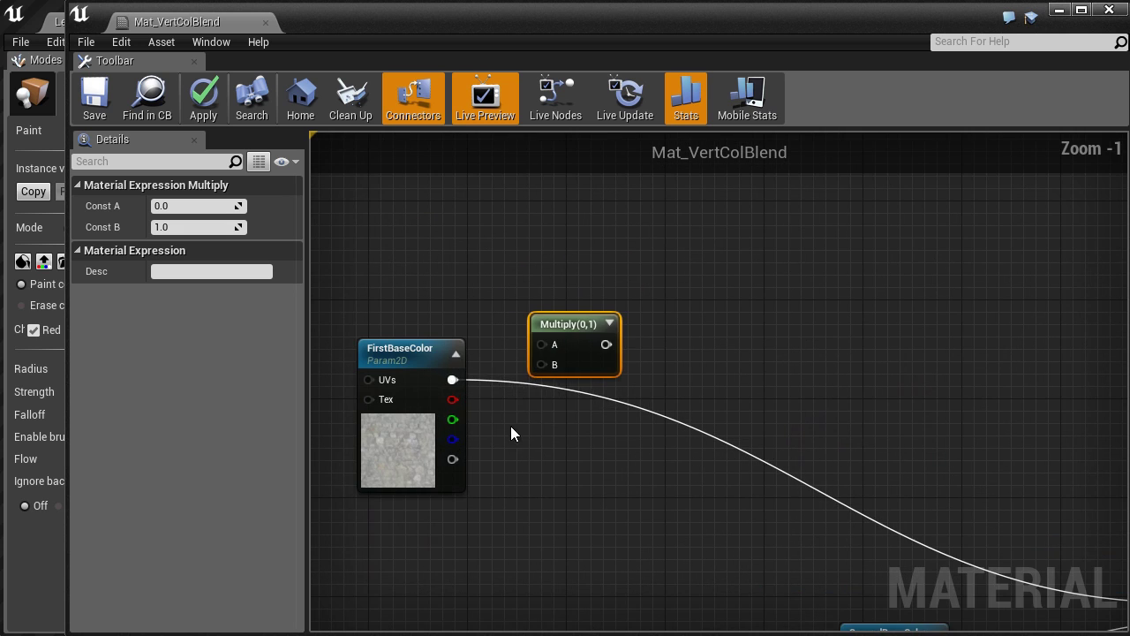
- Connect FirstBaseColor to the Multiply's A input and a new vector parameter to its B input
left_click_drag(452, 379, 541, 365)
left_click_drag(567, 325, 593, 514)
right_click_drag(570, 530, 487, 457)
type("vec par")
key("Return")
left_click_drag(488, 457, 492, 425)
left_click_drag(555, 459, 658, 431)
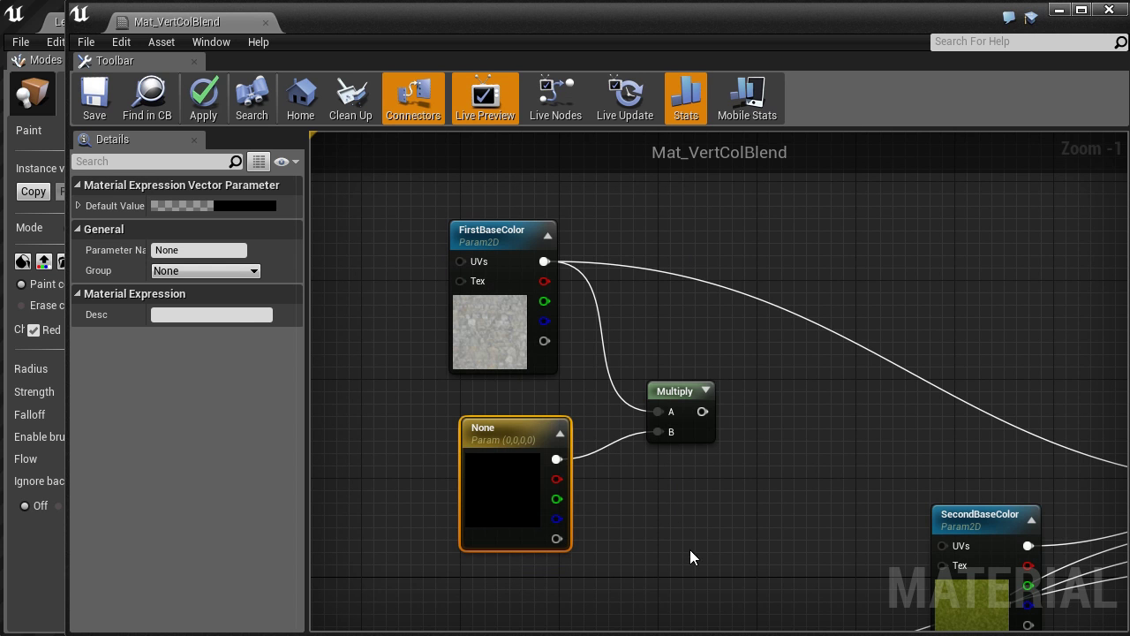
- Name the vector parameter BricksDirtColor and set its default to a muted yellow-brown of about 0.5, 0.485, 0.256, alpha 1
left_click(226, 206)
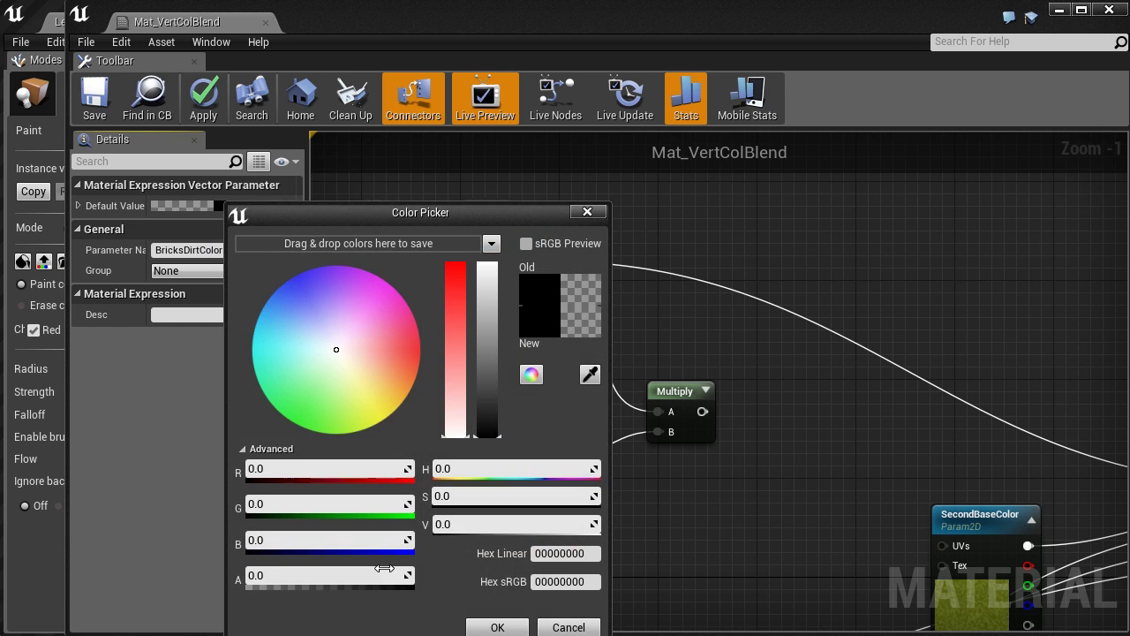
key("Return")
left_click(355, 377)
left_click(489, 350)
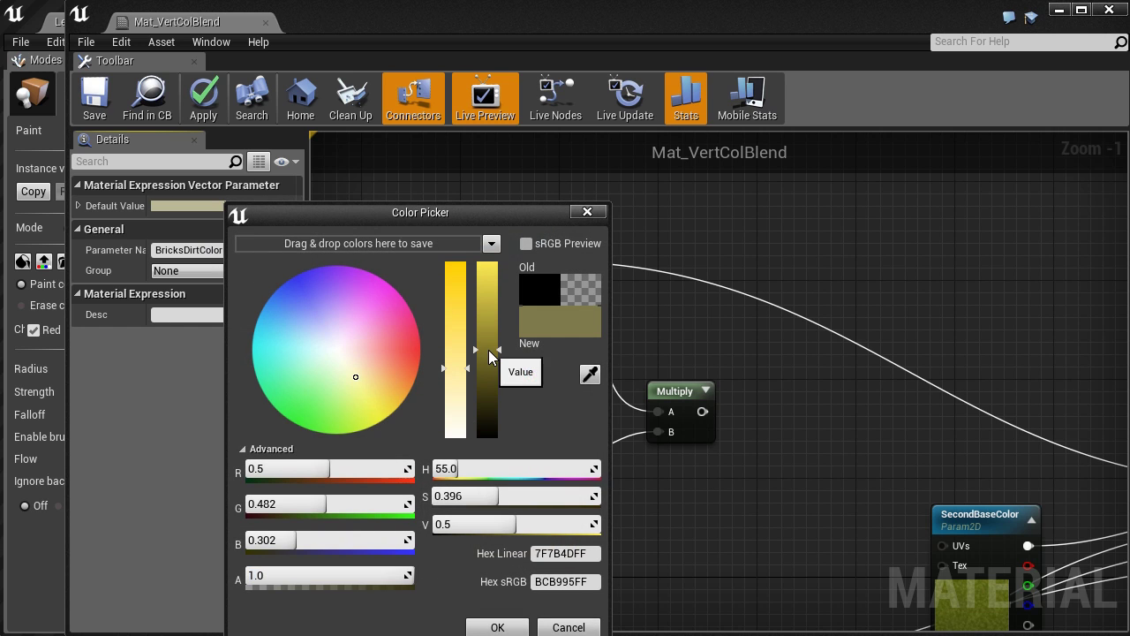
left_click(357, 385)
left_click(497, 627)
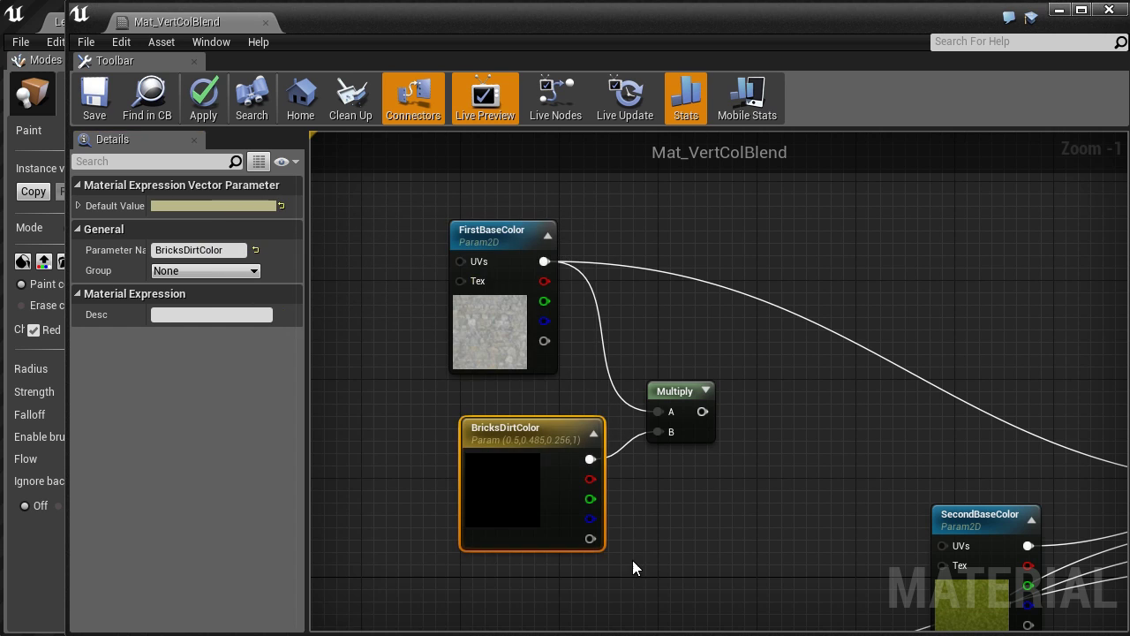
- Add a HeightLerp node after the Multiply, feeding the Multiply into B and FirstBaseColor into A
right_click_drag(730, 508, 506, 433)
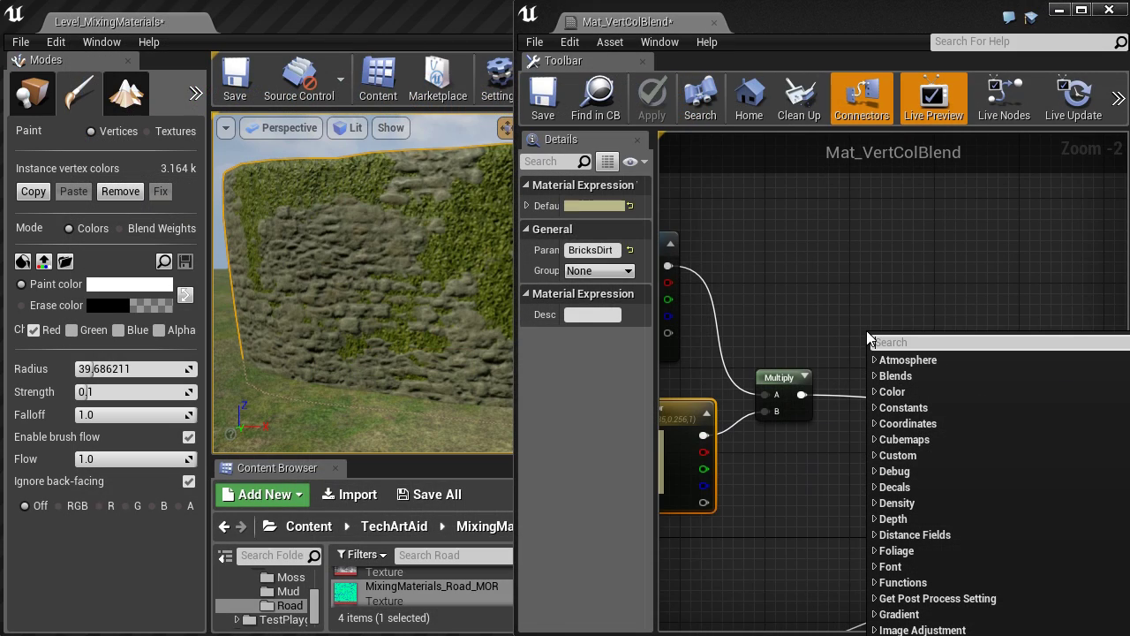
type("height")
key("Return")
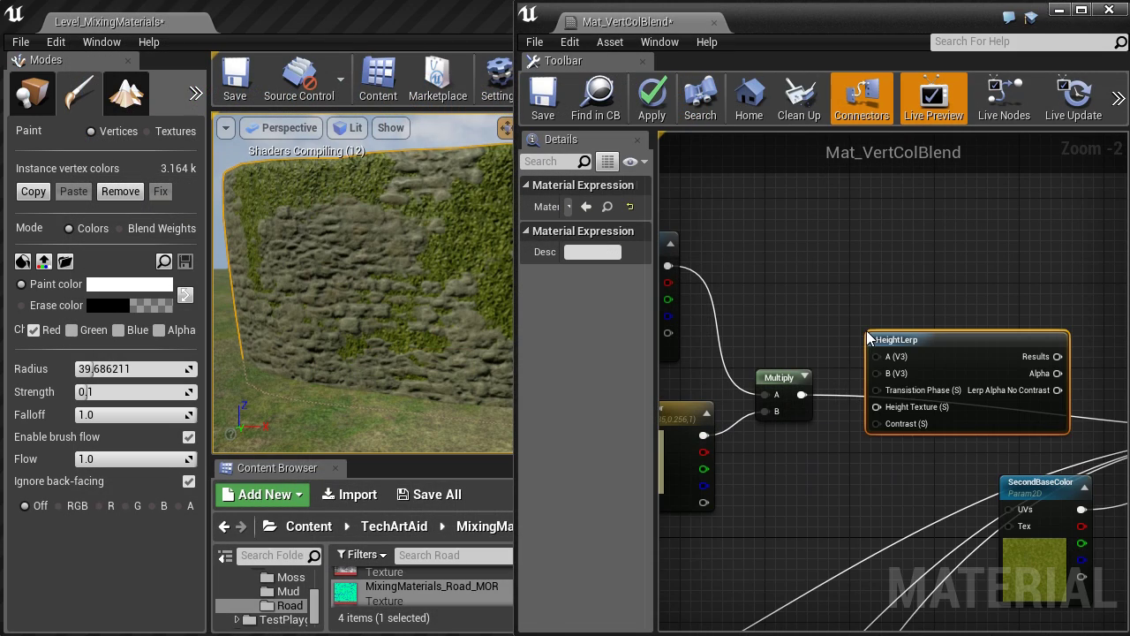
right_click_drag(823, 440, 895, 438)
left_click_drag(875, 394, 950, 373)
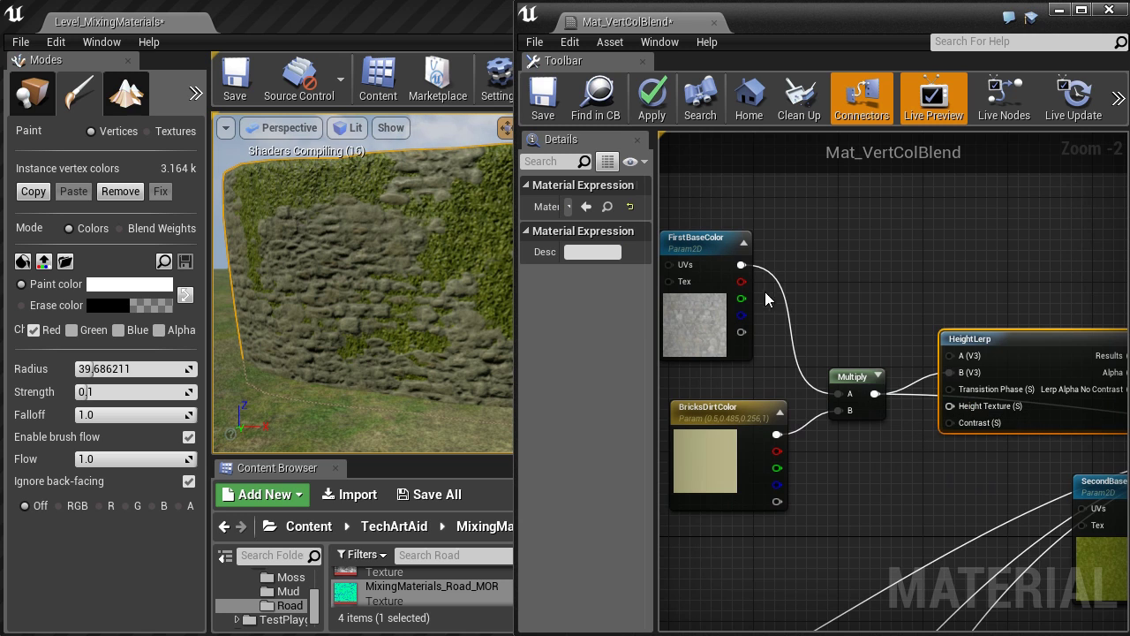
left_click_drag(741, 265, 743, 268)
left_click_drag(943, 348, 950, 355)
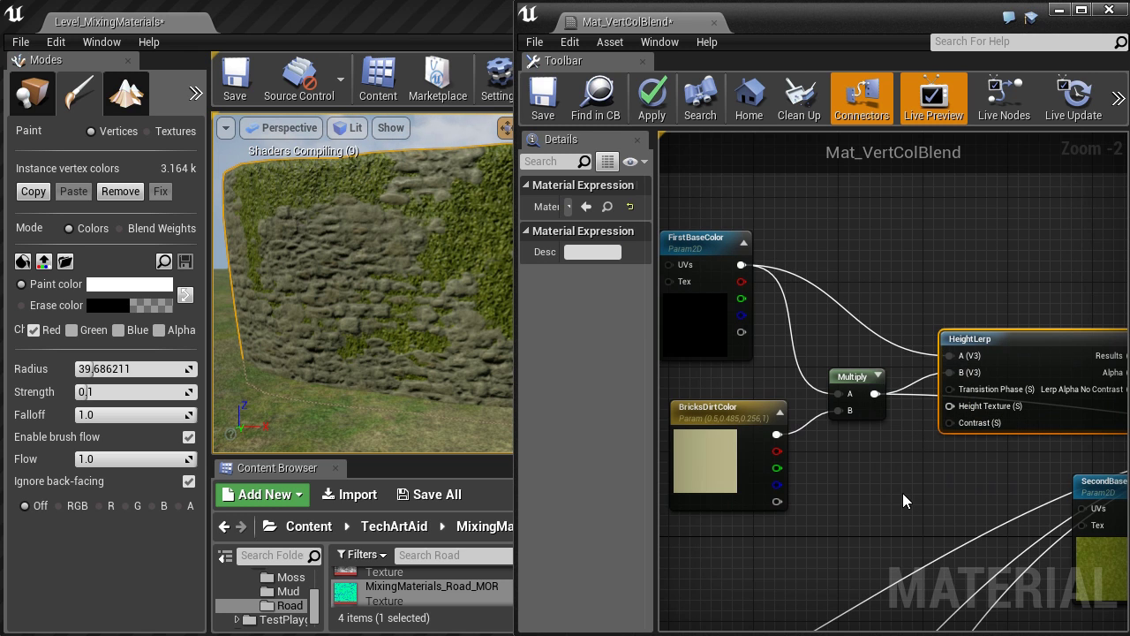
- Shift FirstBaseColor, BricksDirtColor, the Multiply and the new HeightLerp together slightly away from SecondBaseColor
scroll(905, 496, "down", 1)
right_click_drag(911, 506, 944, 489)
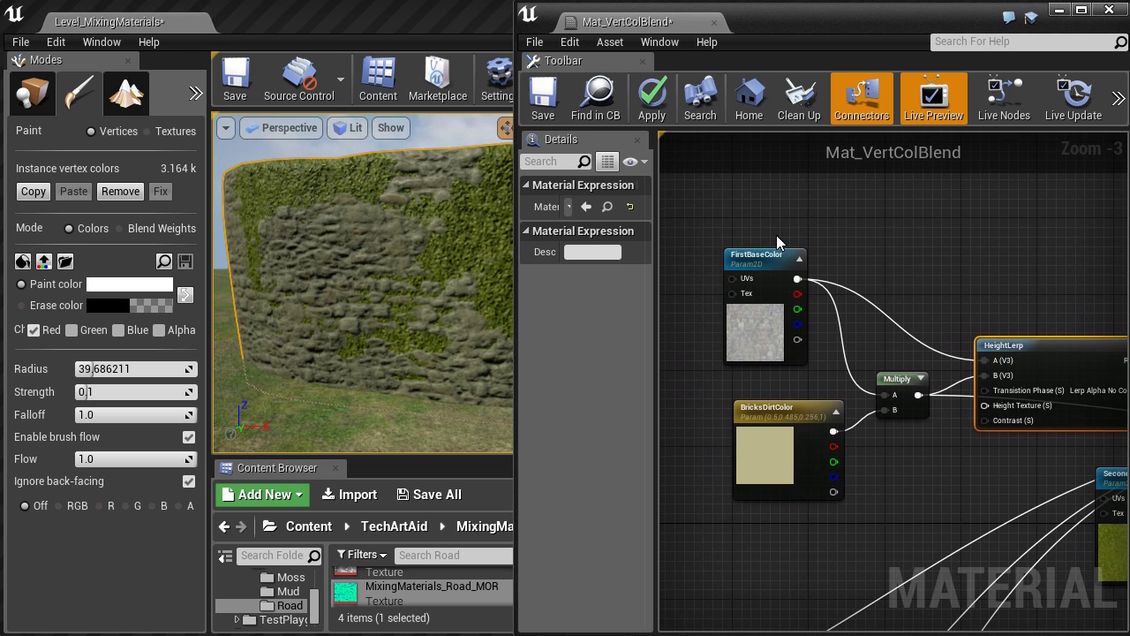
left_click_drag(776, 235, 819, 372)
left_click_drag(1003, 350, 979, 335)
left_click(873, 496)
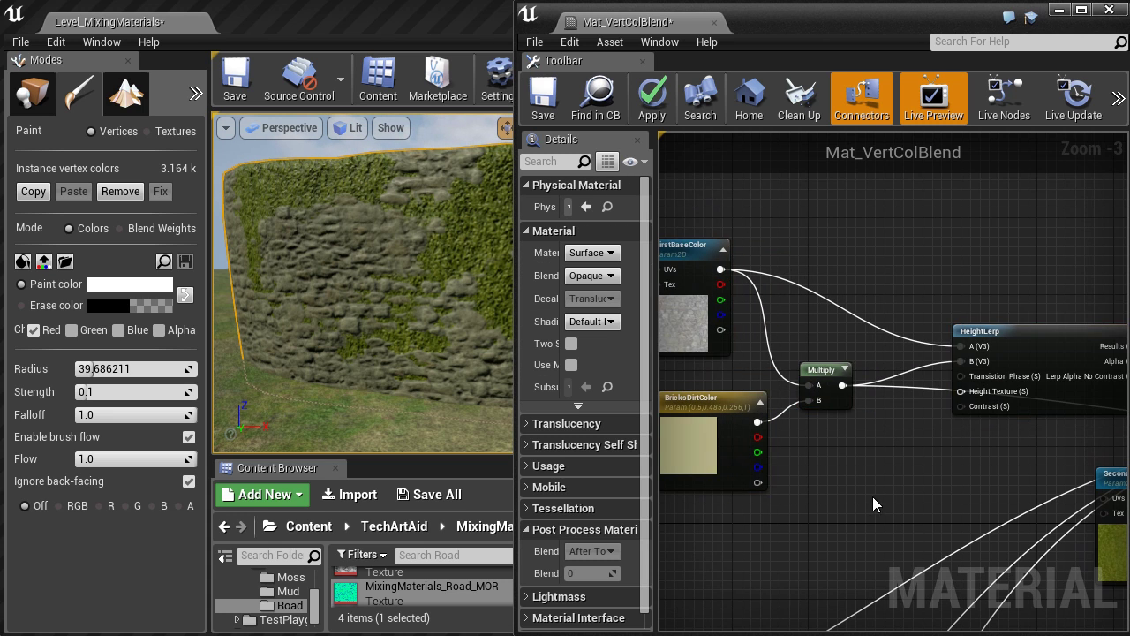
- Connect Blend Contrast to the new HeightLerp's Contrast input and the heightmap Lerp to its Height Texture input
scroll(873, 496, "down", 1)
right_click_drag(861, 502, 904, 391)
scroll(903, 391, "up", 1)
right_click_drag(733, 503, 904, 403)
scroll(904, 403, "down", 1)
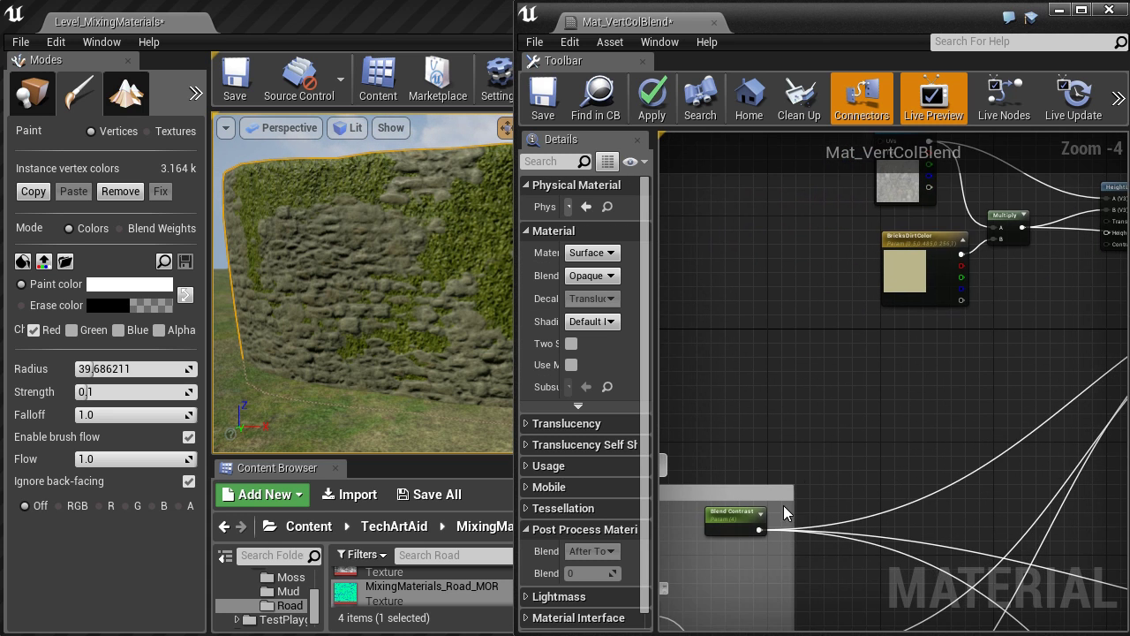
right_click_drag(783, 505, 770, 456)
left_click_drag(745, 481, 1061, 196)
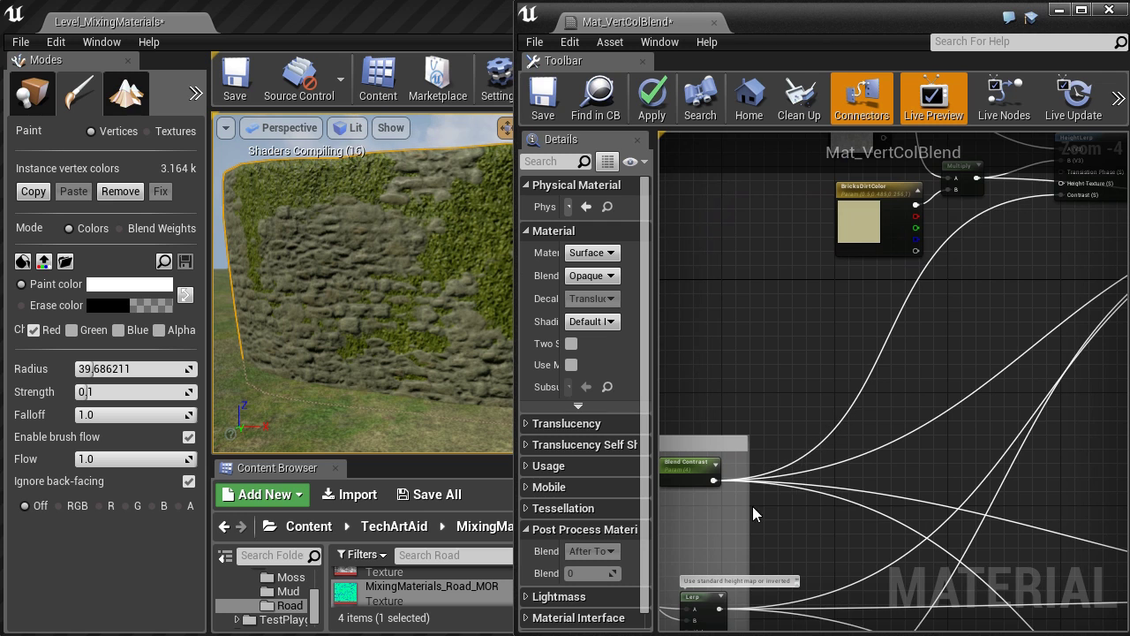
left_click_drag(719, 609, 1064, 285)
- Move FirstBaseColor, BricksDirtColor and the Multiply together farther away from the new HeightLerp
left_click_drag(757, 204, 954, 291)
left_click_drag(960, 269, 868, 261)
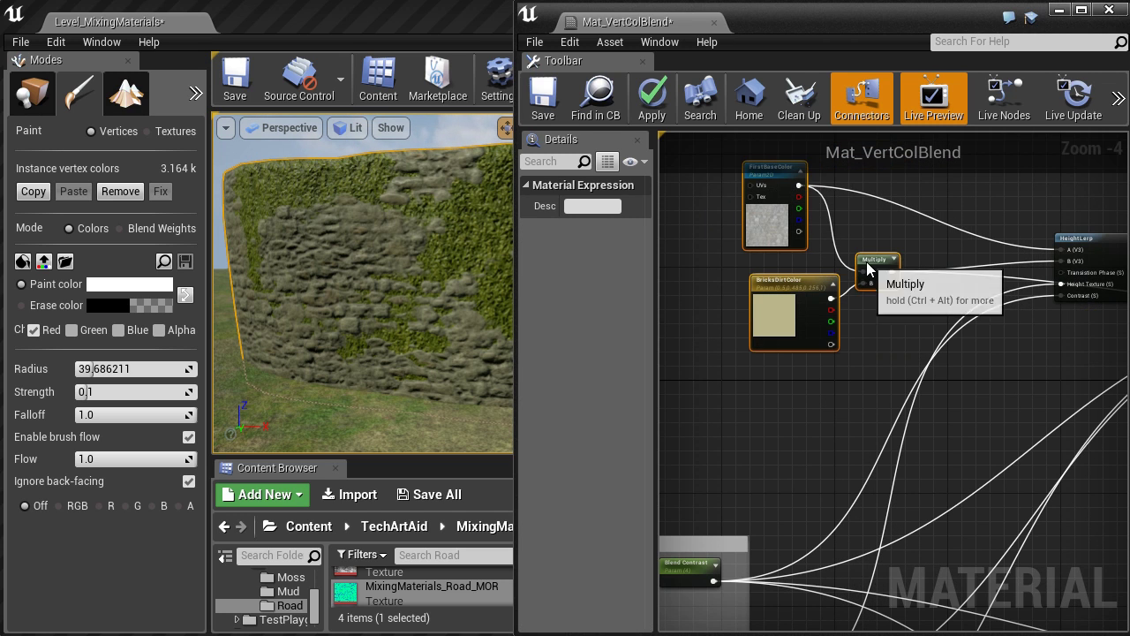
left_click(930, 443)
- Connect Vertex Color's green output to the new HeightLerp's Transition Phase and describe it as "Clean or dirty bricks, based on Green vertex color"
scroll(930, 443, "down", 3)
scroll(910, 434, "up", 6)
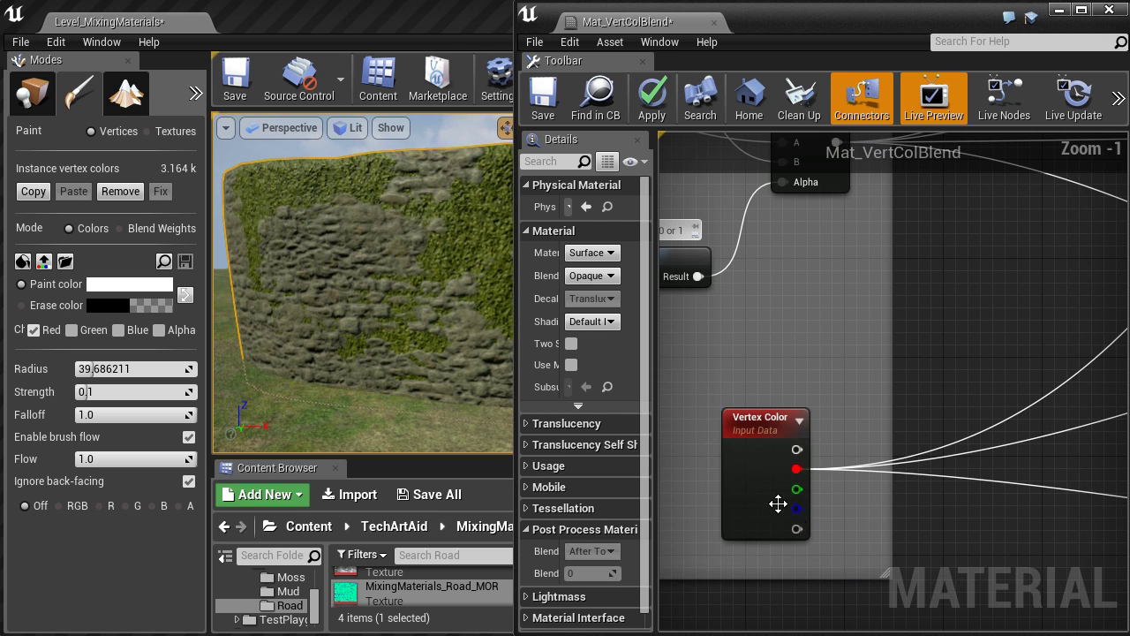
left_click_drag(795, 489, 809, 294)
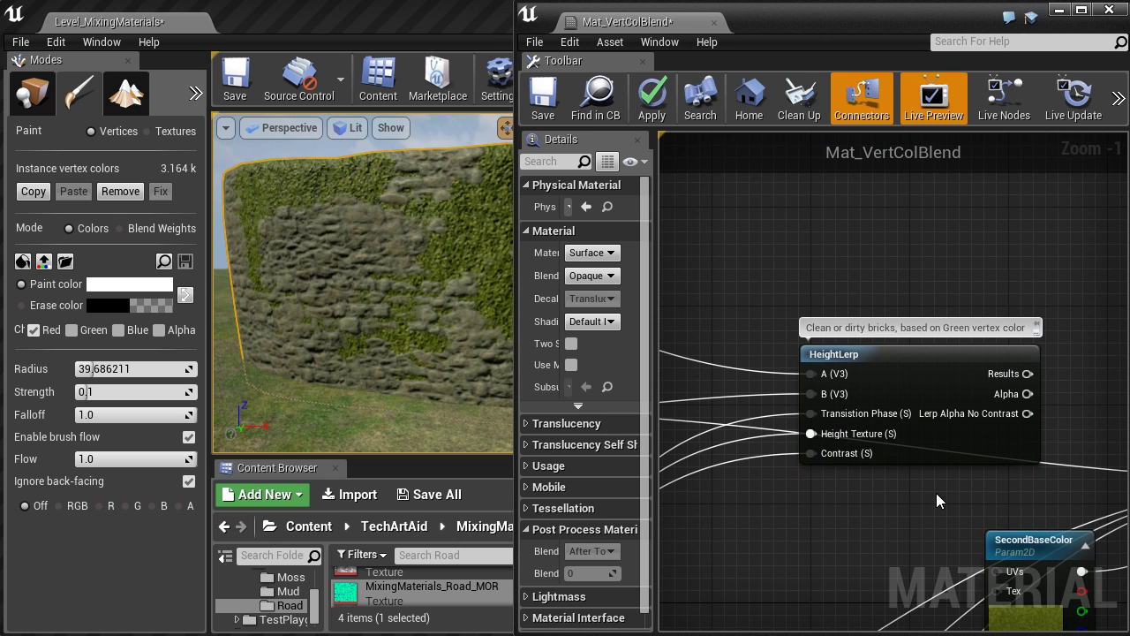
- Feed the dirt HeightLerp's Results into A of the main base colour HeightLerp and enlarge the graph area to show the dirt branch
right_click_drag(966, 394, 710, 312)
left_click_drag(710, 313, 1009, 454)
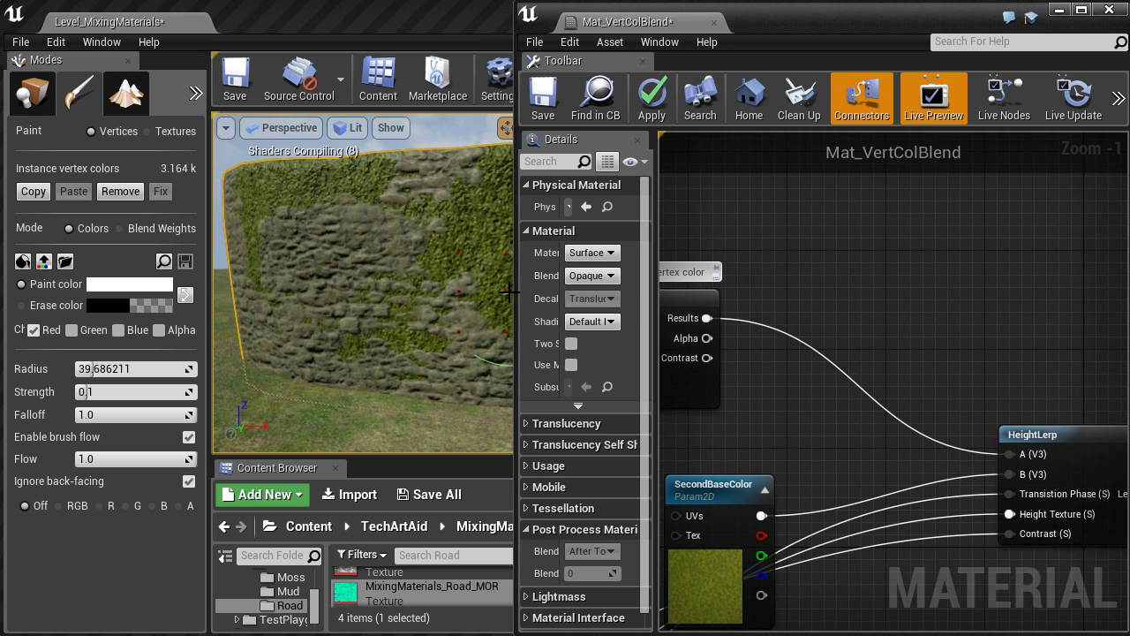
left_click_drag(517, 296, 6, 263)
scroll(477, 296, "down", 1)
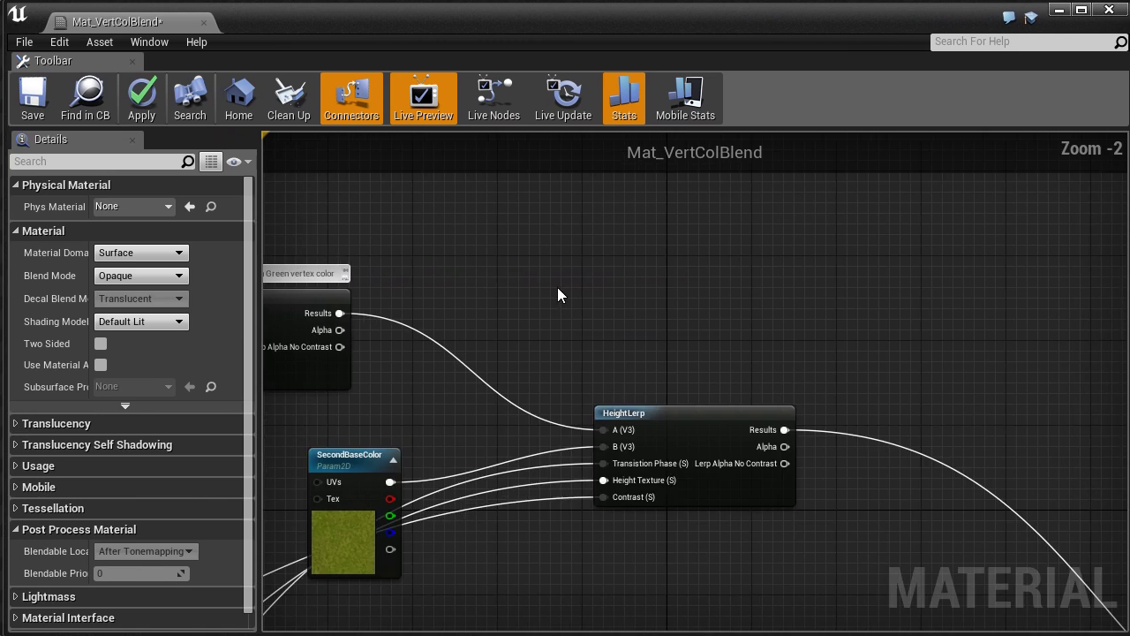
right_click_drag(611, 300, 983, 292)
scroll(986, 298, "down", 2)
left_click_drag(257, 452, 176, 468)
scroll(412, 496, "up", 1)
right_click_drag(384, 473, 356, 502)
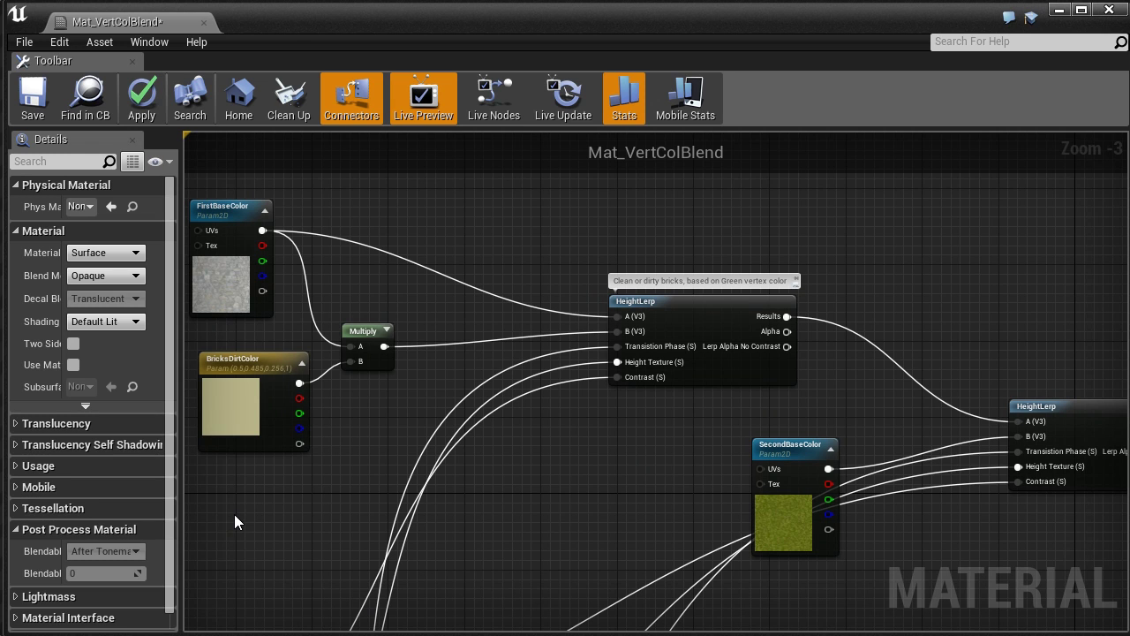
- Narrow the material editor to uncover the level, save the level and apply the material changes
left_click_drag(10, 364, 518, 364)
left_click(234, 87)
left_click(650, 99)
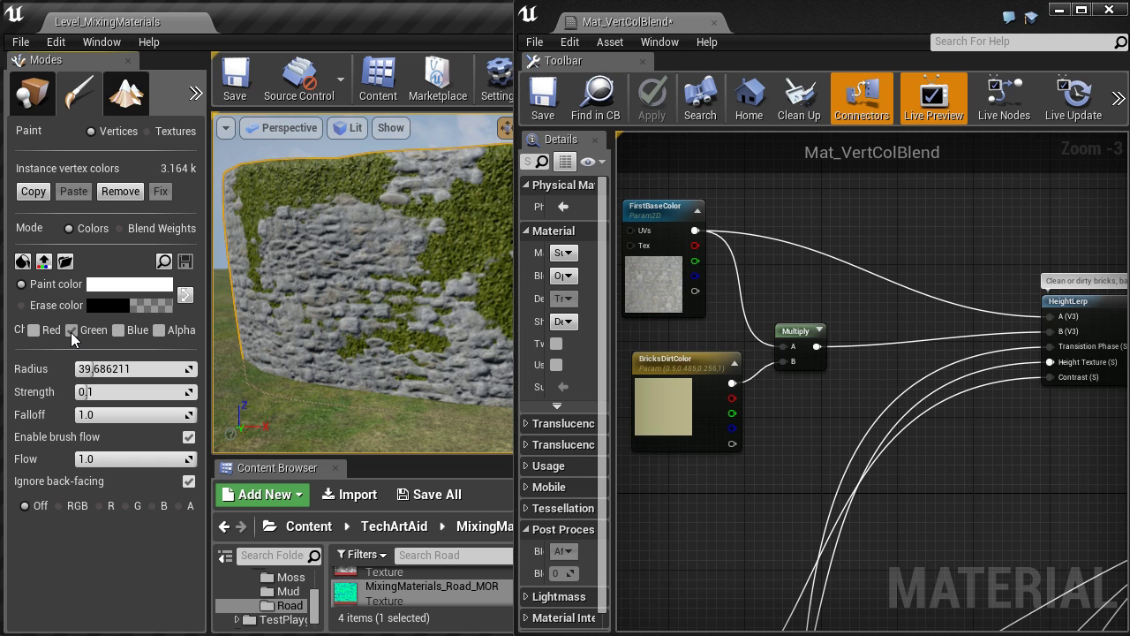
- Limit vertex painting to the Green channel and paint dirt patches on the grey bricks of the wall
left_click_drag(303, 304, 333, 204)
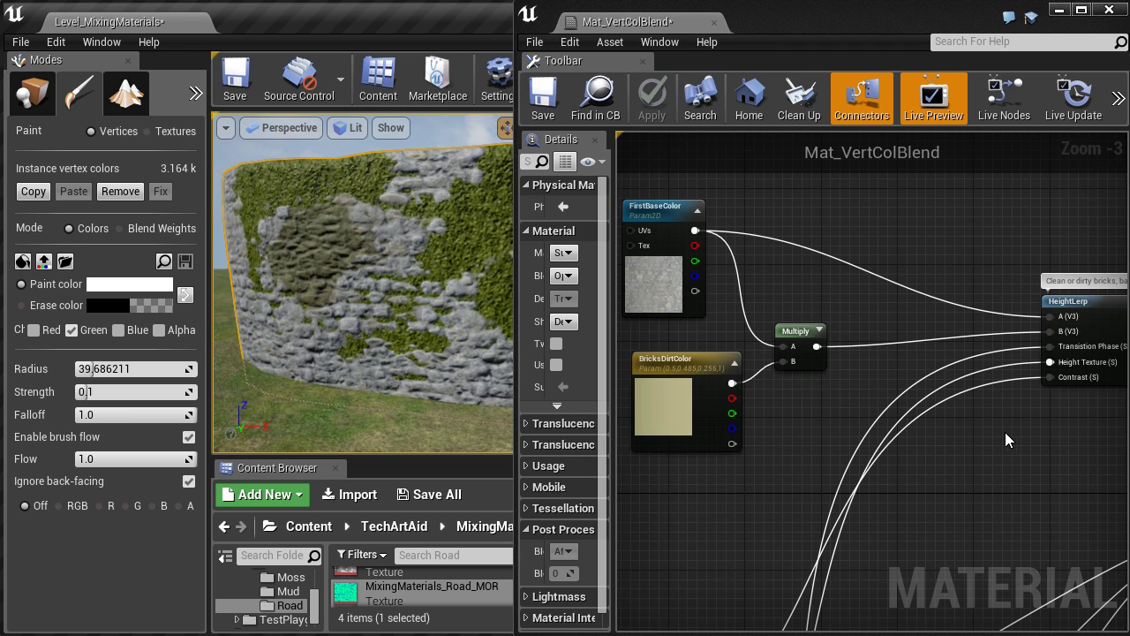
scroll(380, 349, "up", 3)
middle_click_drag(354, 362, 305, 252)
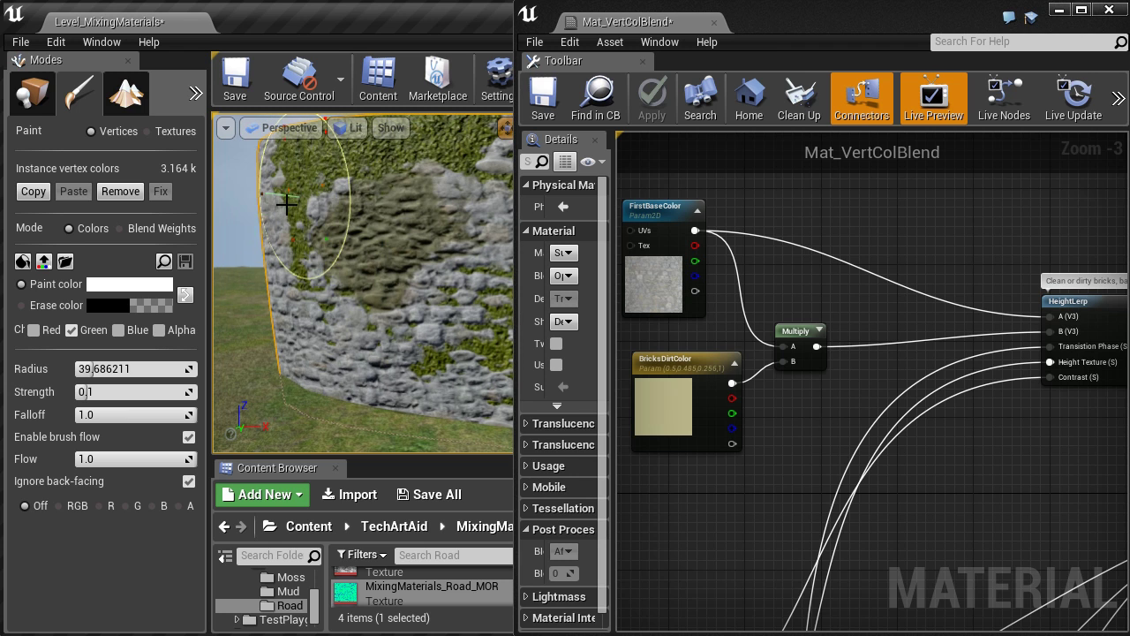
left_click_drag(297, 379, 289, 198)
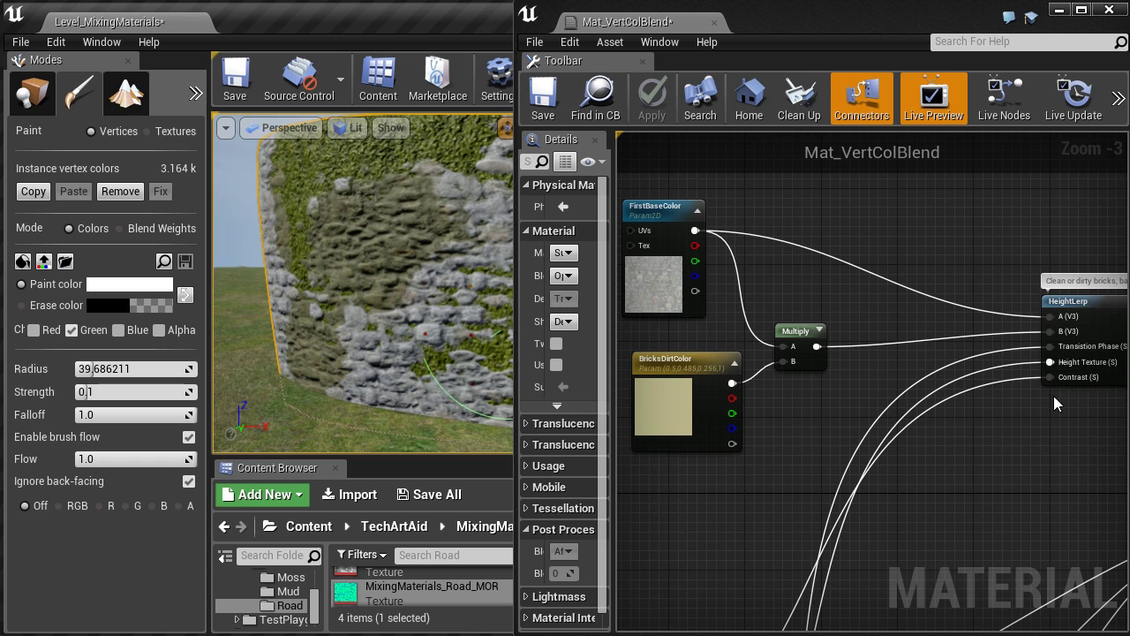
- Drive the dirt HeightLerp's Contrast with a new constant of 0.25 and apply the material
right_click(989, 414)
left_click(983, 406)
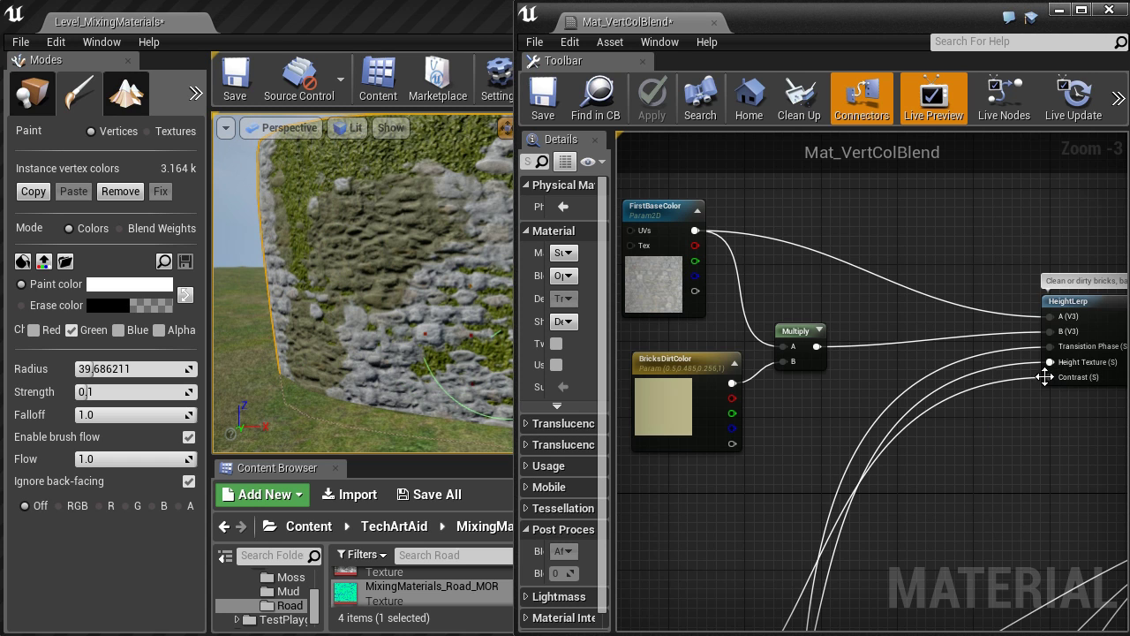
key("1")
left_click(978, 424)
left_click_drag(997, 449, 1050, 378)
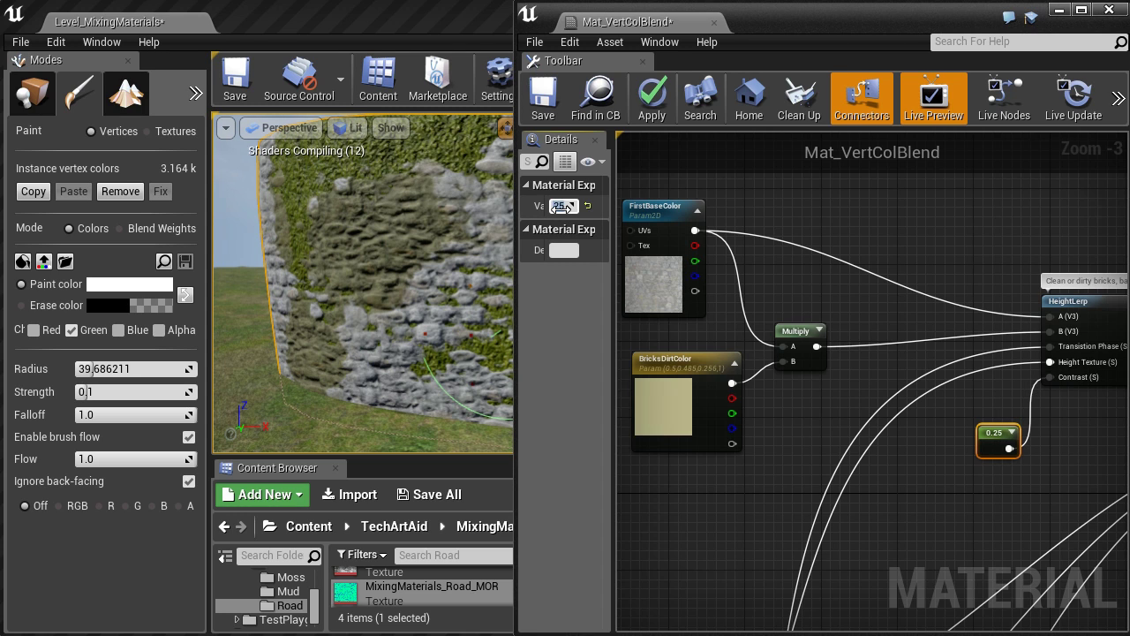
left_click(651, 103)
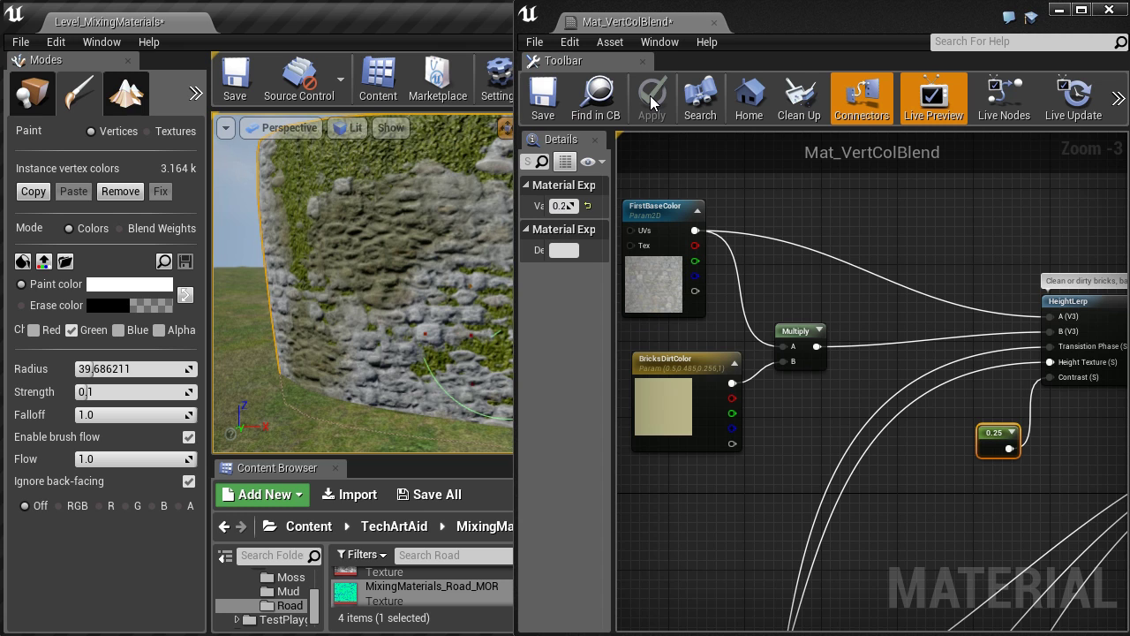
- Change the BricksDirtColor parameter to a less saturated beige with hue 45, saturation 0.265 and value 0.5
left_click(570, 205)
left_click_drag(396, 232, 362, 230)
right_click_drag(391, 254, 335, 258)
left_click(653, 393)
left_click(561, 208)
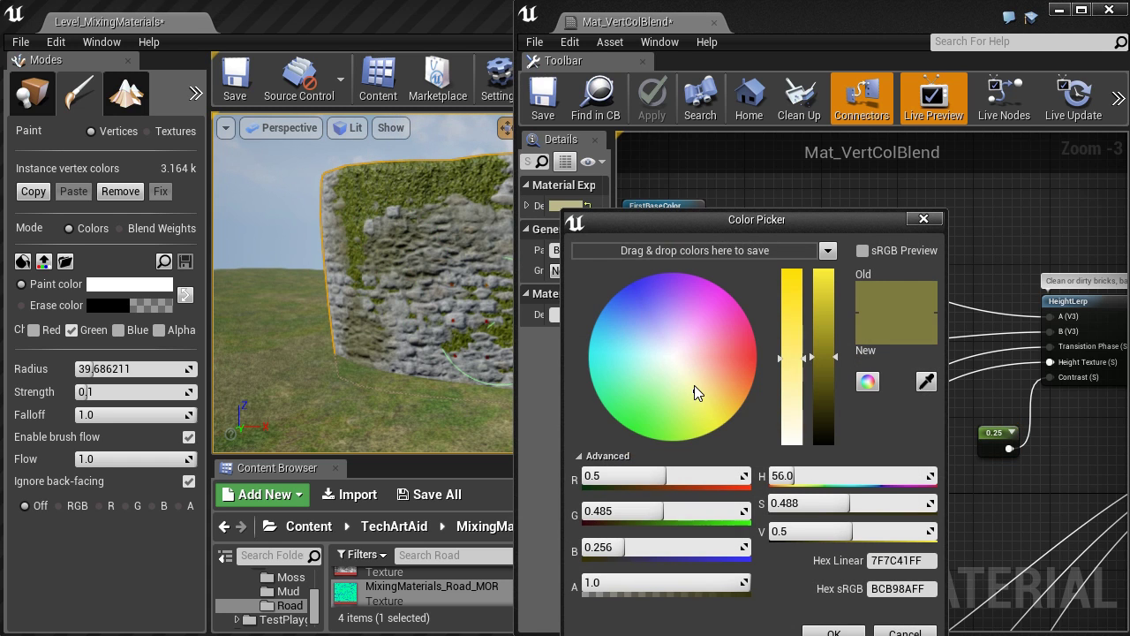
left_click(690, 375)
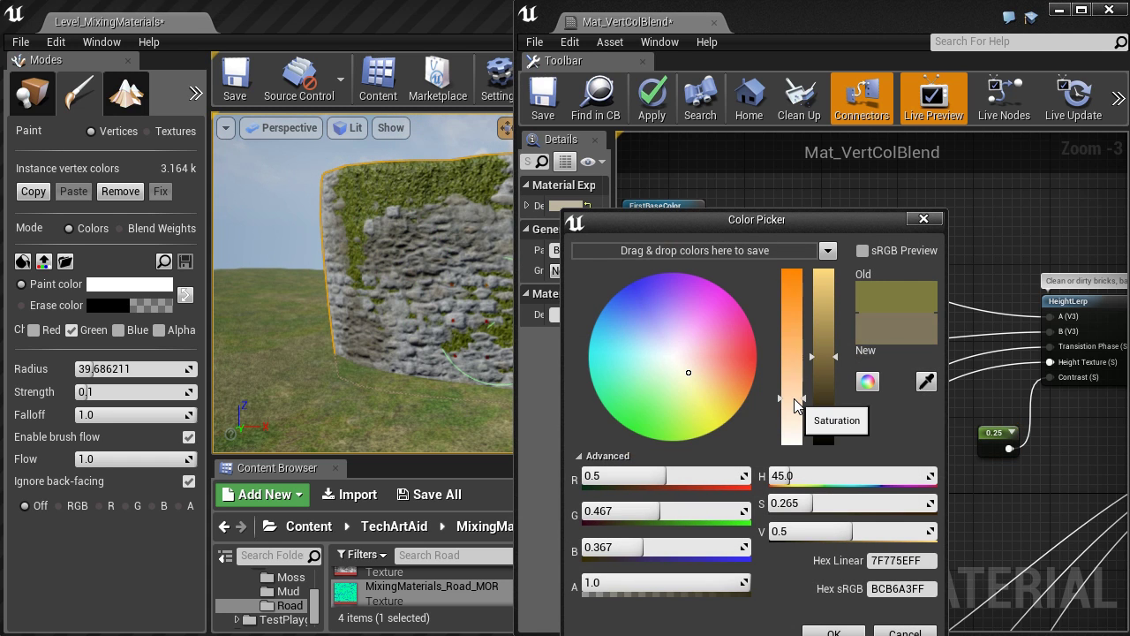
left_click(835, 632)
right_click_drag(442, 221, 418, 212)
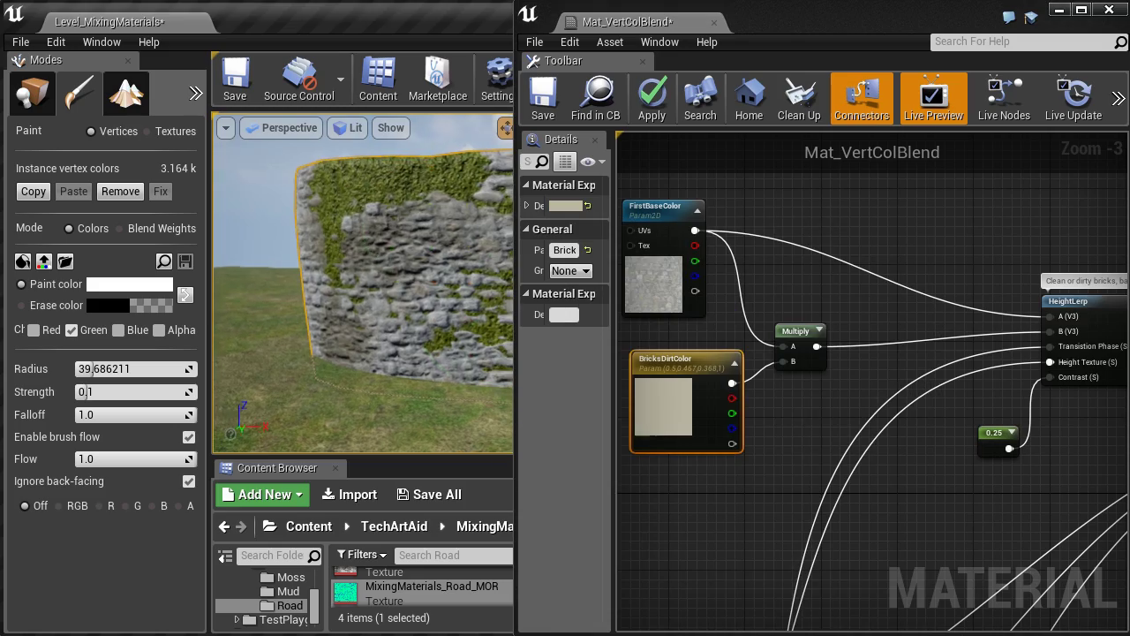
- Minimize the material editor and paint more Green-channel dirt over the wall's middle and upper grey bricks in the full-screen viewport
key("F11")
left_click(1058, 10)
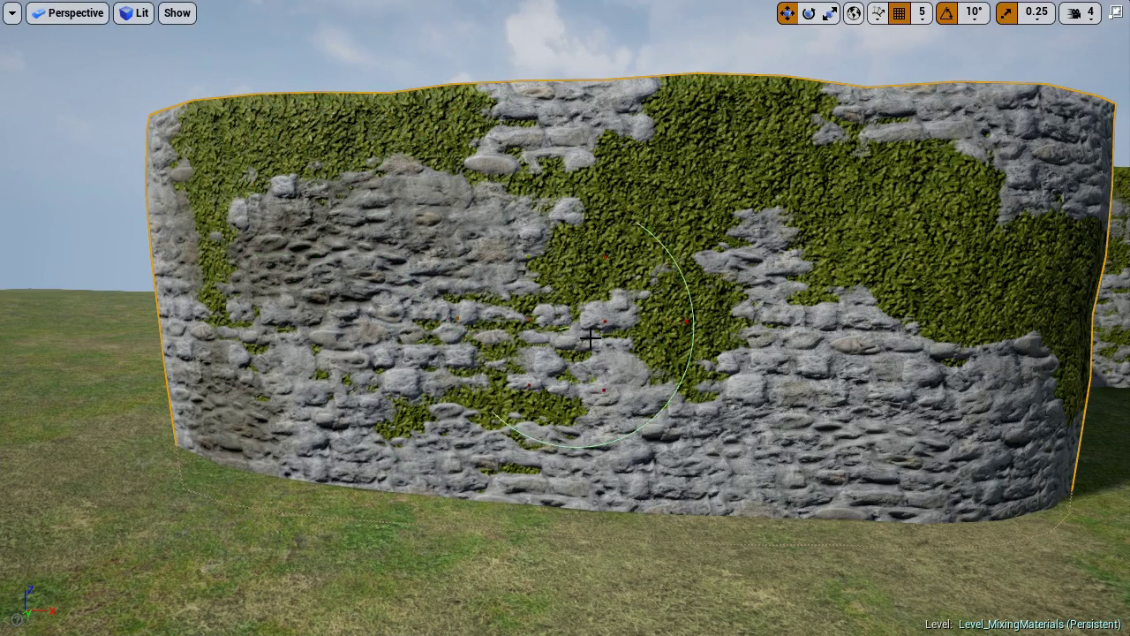
left_click_drag(861, 362, 849, 394)
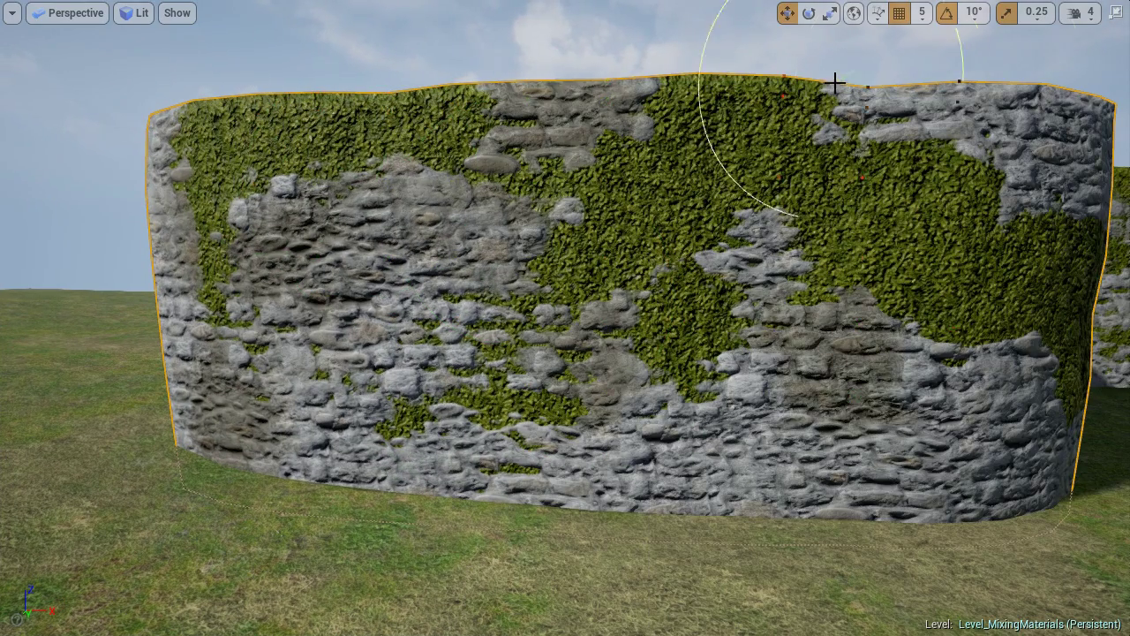
left_click_drag(943, 121, 977, 151)
scroll(846, 396, "down", 5)
scroll(846, 396, "up", 6)
key("F11")
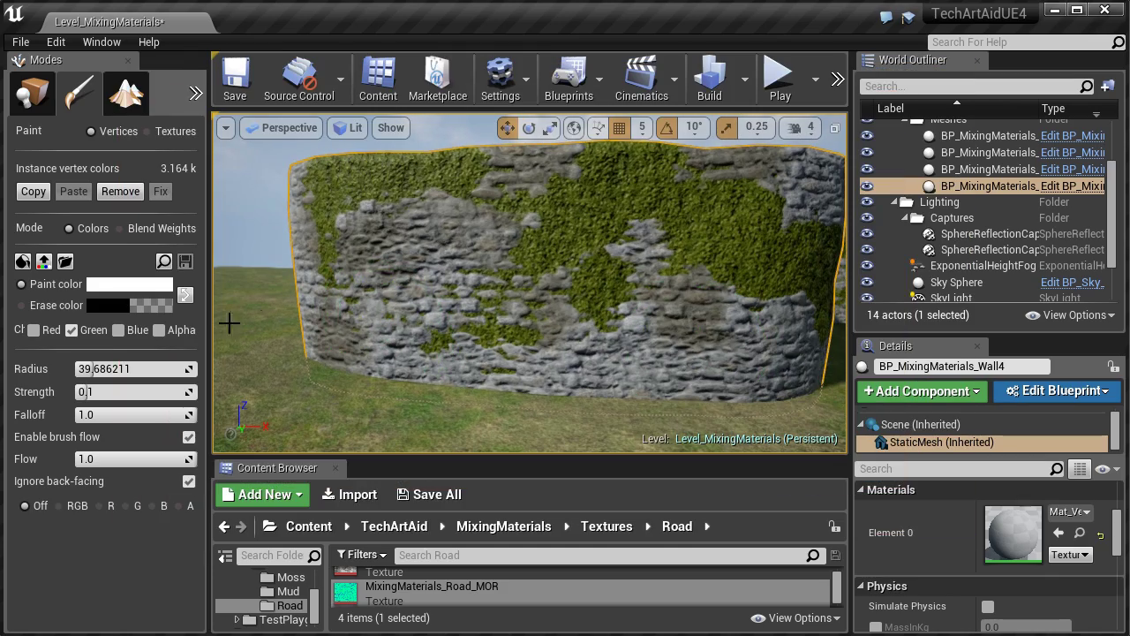
- Switch vertex painting to the Red channel and paint bricks over parts of the moss, continuing around the wall's curved end
left_click(72, 330)
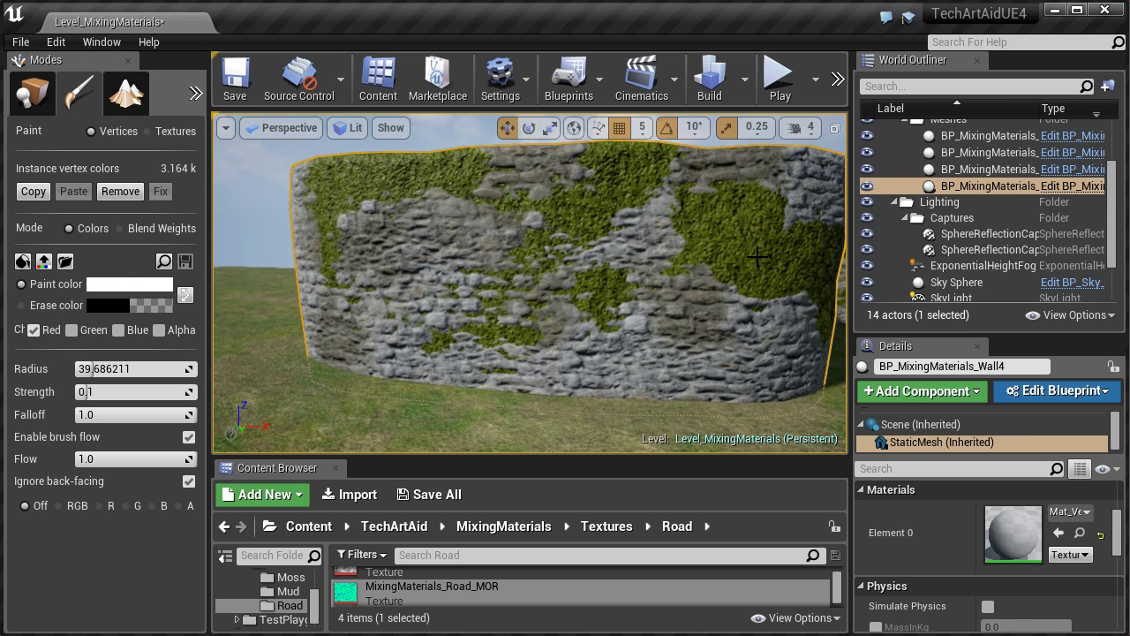
mouse_move(738, 286)
left_mouse_down()
mouse_move(554, 316)
mouse_move(487, 311)
left_mouse_up()
key("w")
right_click_drag(492, 290, 622, 283)
mouse_move(518, 243)
left_mouse_down()
mouse_move(514, 307)
mouse_move(397, 343)
mouse_move(404, 382)
mouse_move(430, 326)
left_mouse_up()
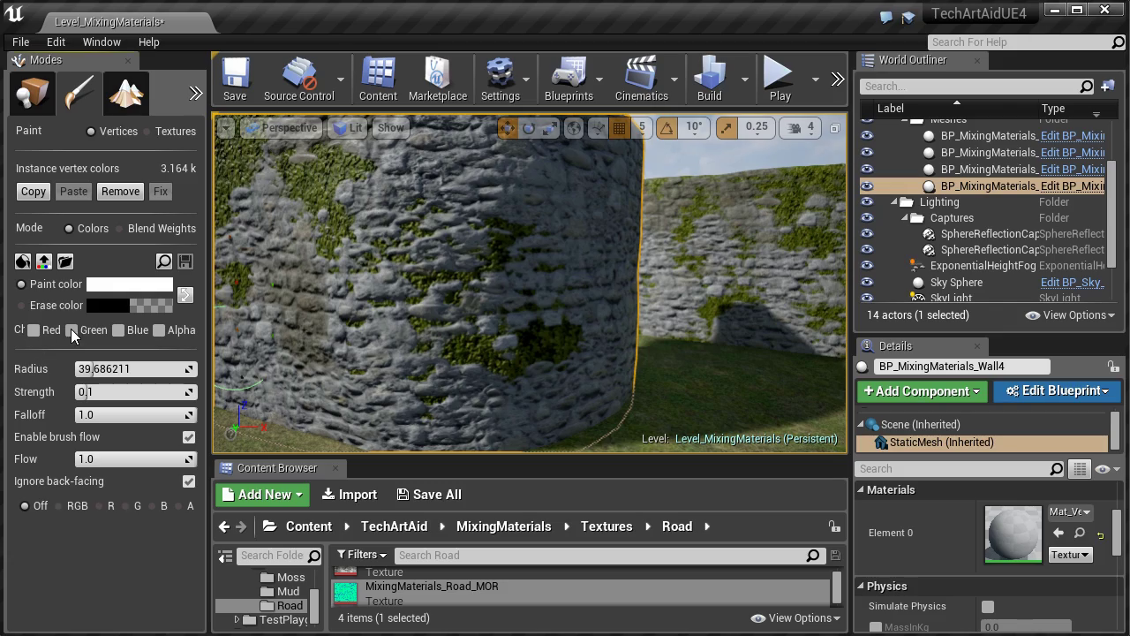
- Add Green-channel dirt to the wall's curved end in the full-screen viewport and view the painted walls from farther away
key("F11")
scroll(481, 198, "down", 3)
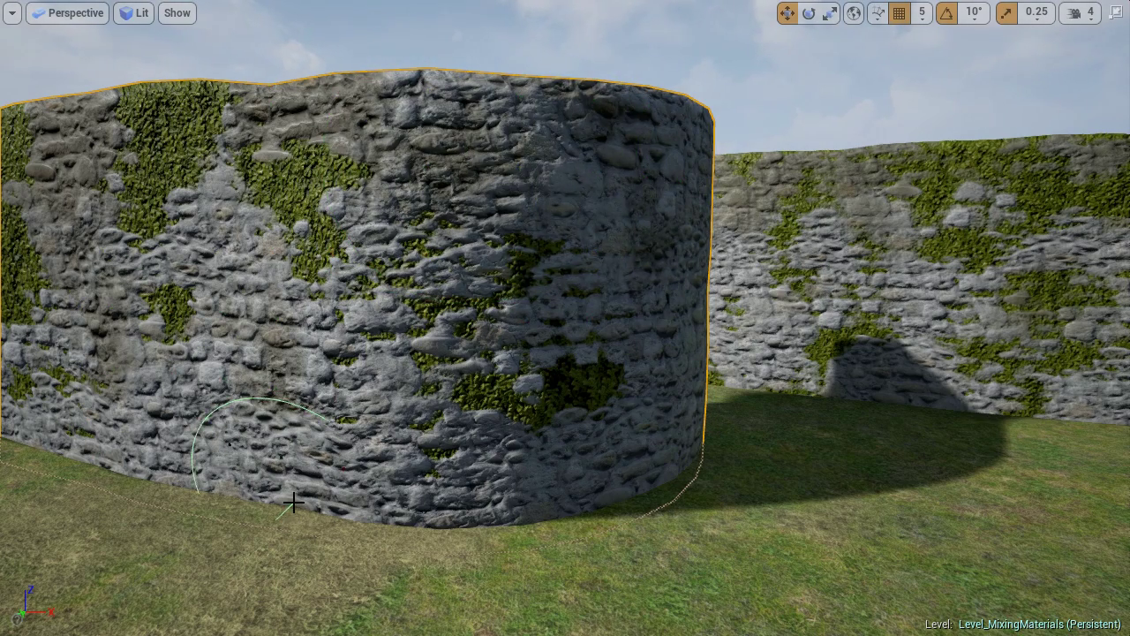
right_click_drag(262, 501, 300, 499)
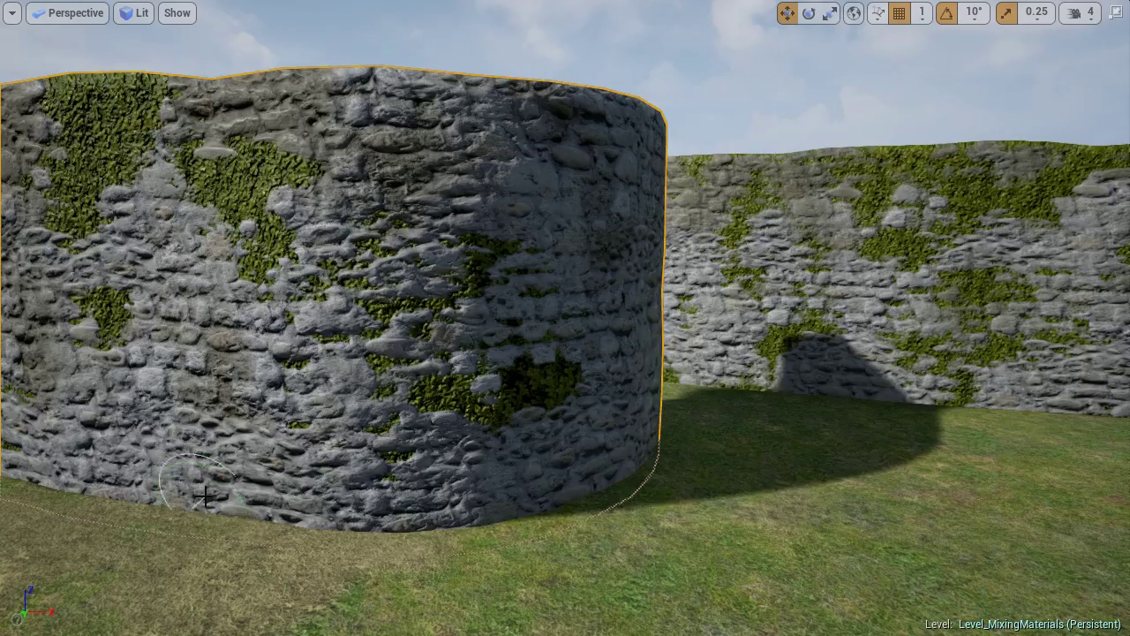
scroll(206, 497, "down", 10)
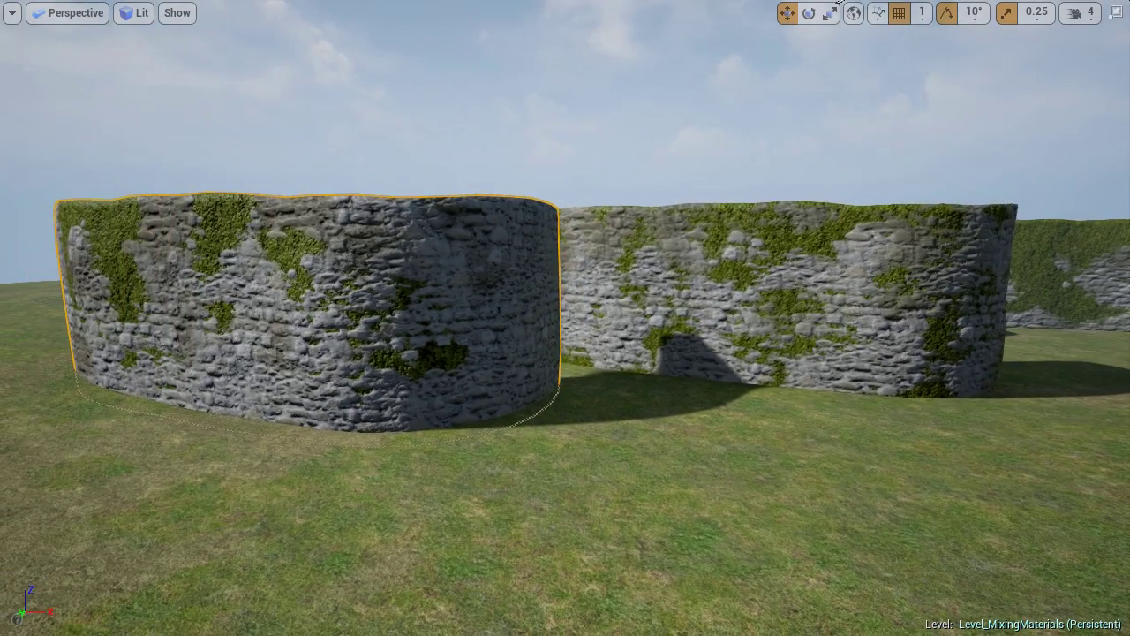
scroll(500, 451, "down", 5)
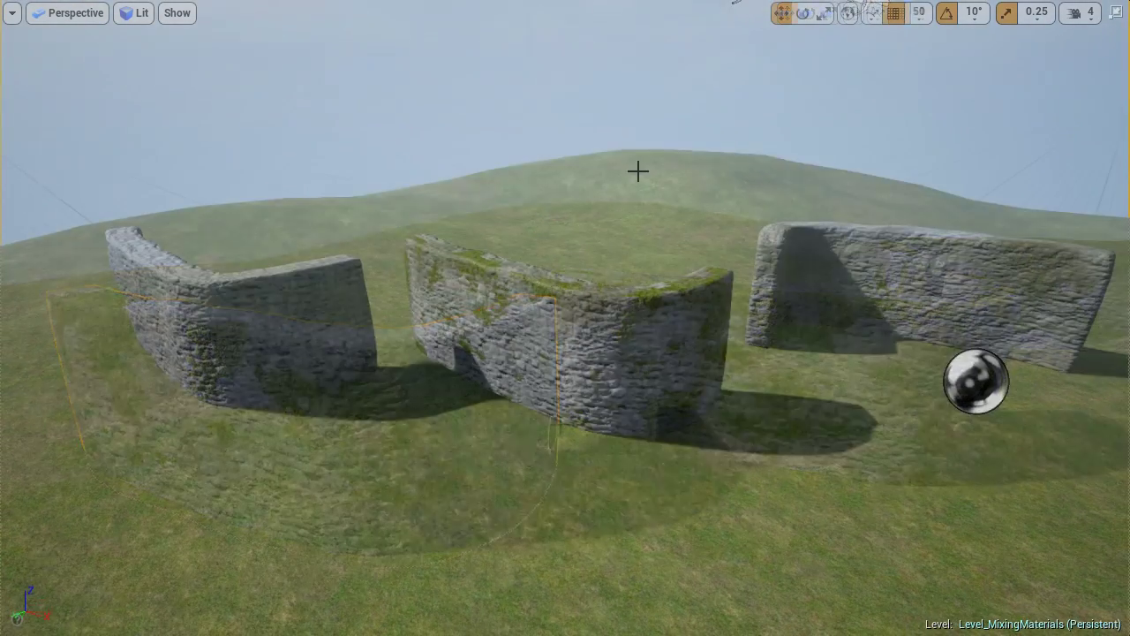
- Paint and erase the Red channel on the middle wall to shape moss patches along its upper edge and face
scroll(637, 188, "up", 10)
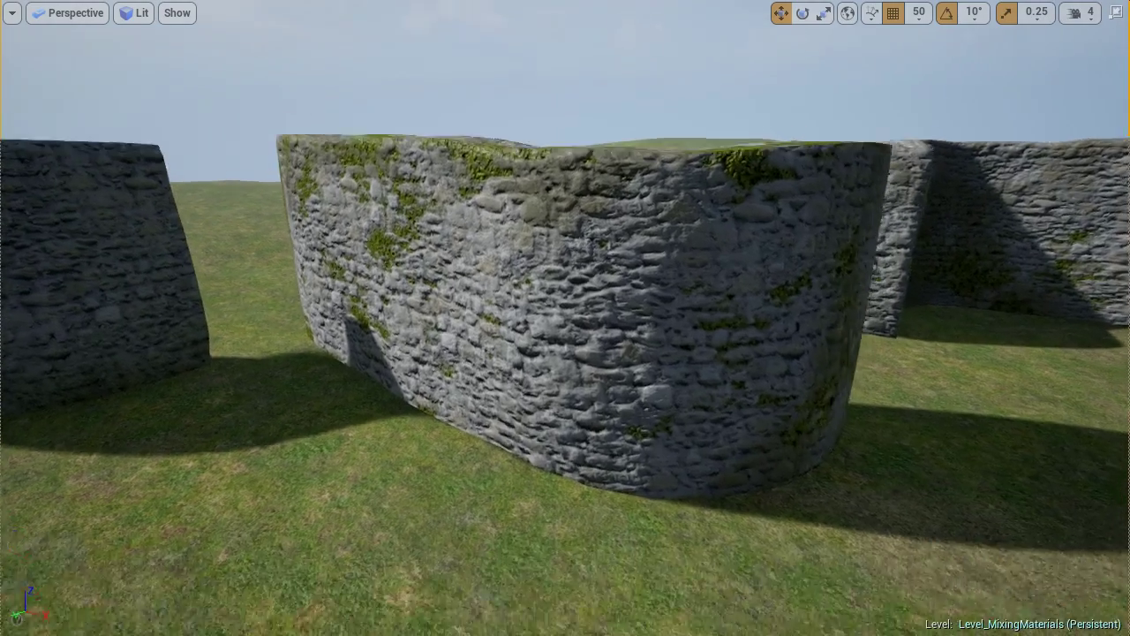
right_click_drag(629, 159, 694, 123)
key("w")
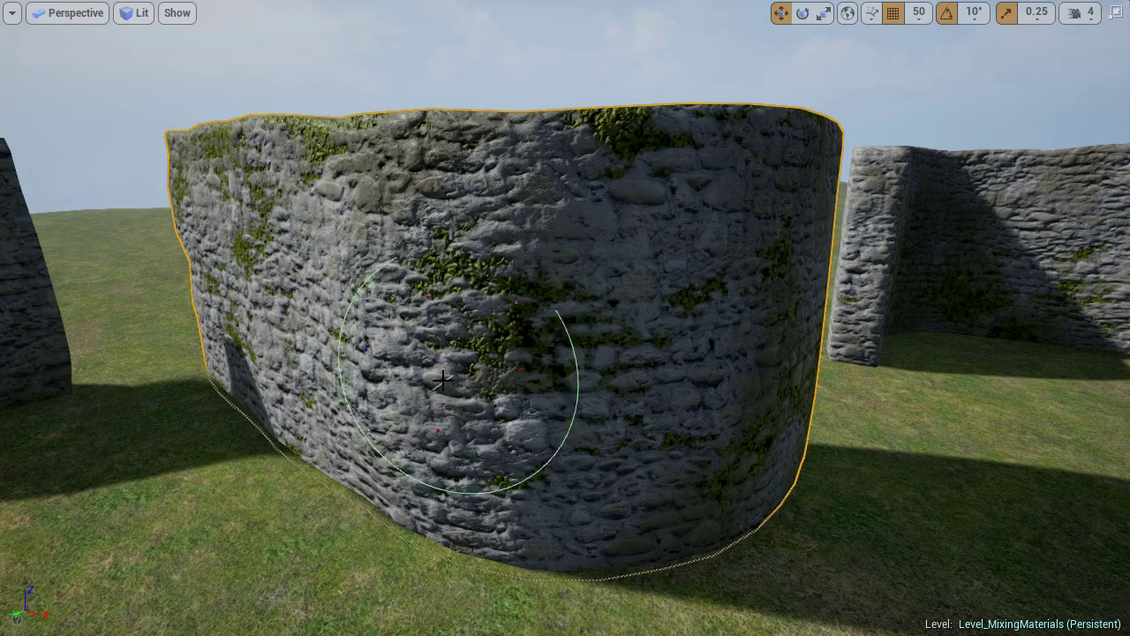
mouse_move(520, 190)
left_mouse_down()
mouse_move(434, 114)
mouse_move(371, 203)
mouse_move(415, 318)
mouse_move(568, 269)
mouse_move(491, 296)
left_mouse_up()
right_click_drag(484, 300, 397, 304)
left_click_drag(883, 334, 811, 499, "shift")
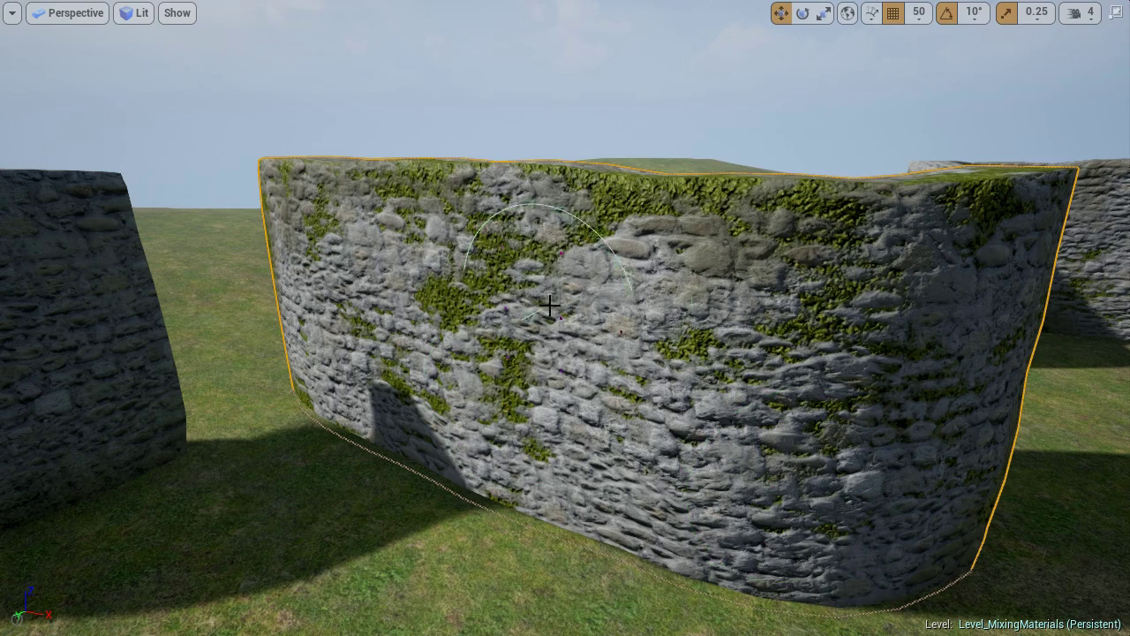